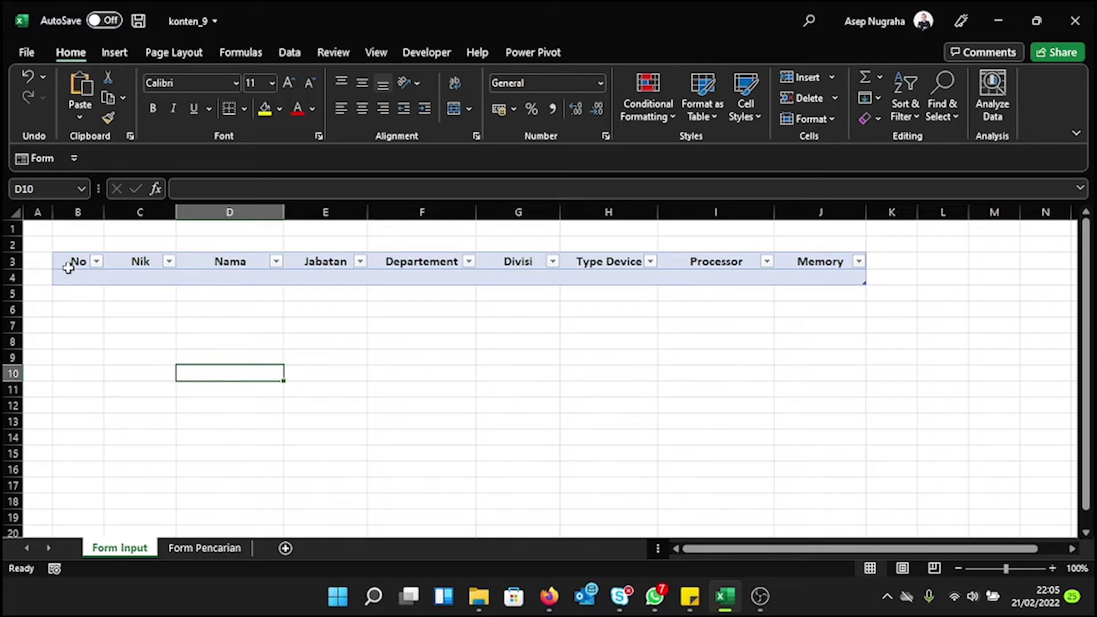
# Go through the table's column headers from No across to Memory.
pyautogui.click(67, 262)
pyautogui.click(134, 261)
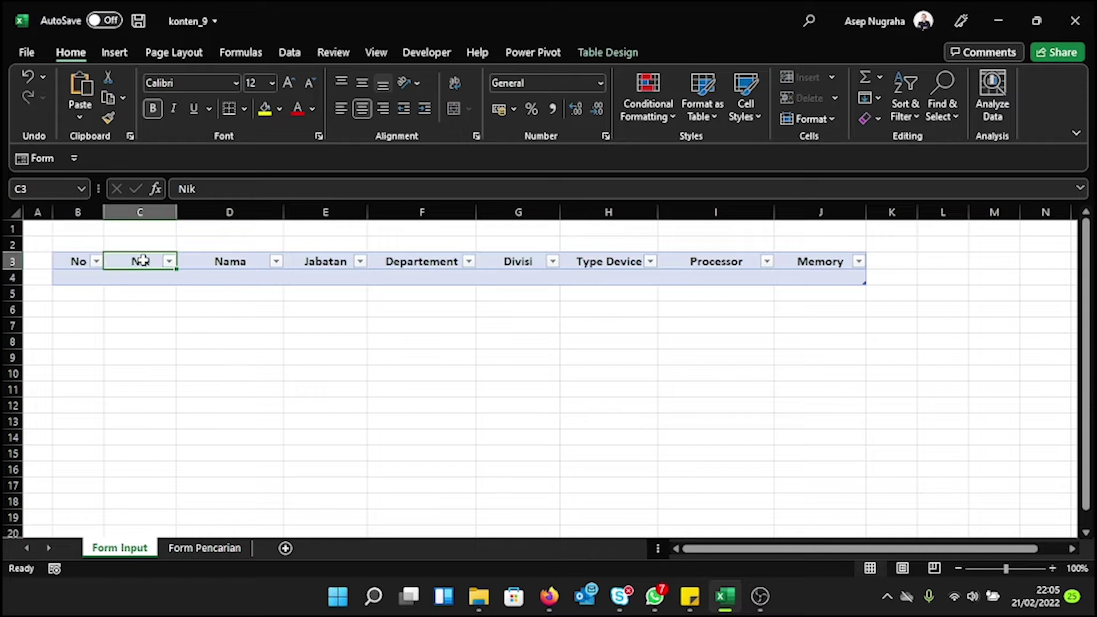
pyautogui.click(236, 261)
pyautogui.click(329, 261)
pyautogui.click(404, 262)
pyautogui.click(519, 261)
pyautogui.click(600, 260)
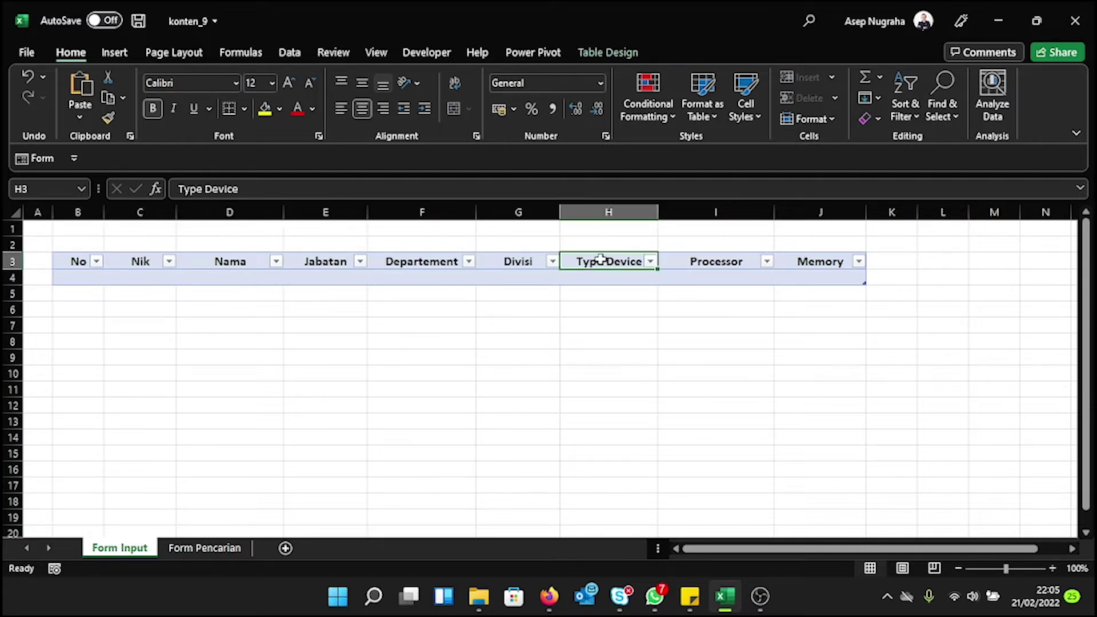
pyautogui.click(707, 262)
pyautogui.click(811, 261)
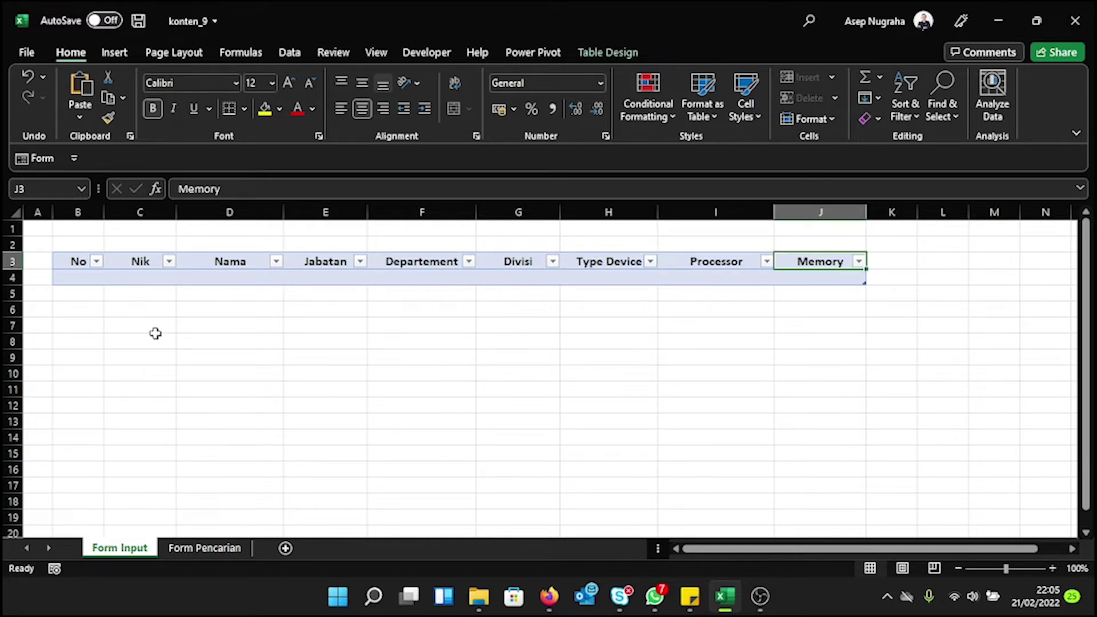
# Add the Form command from Commands Not in the Ribbon to the Quick Access Toolbar.
pyautogui.click(23, 49)
pyautogui.click(54, 549)
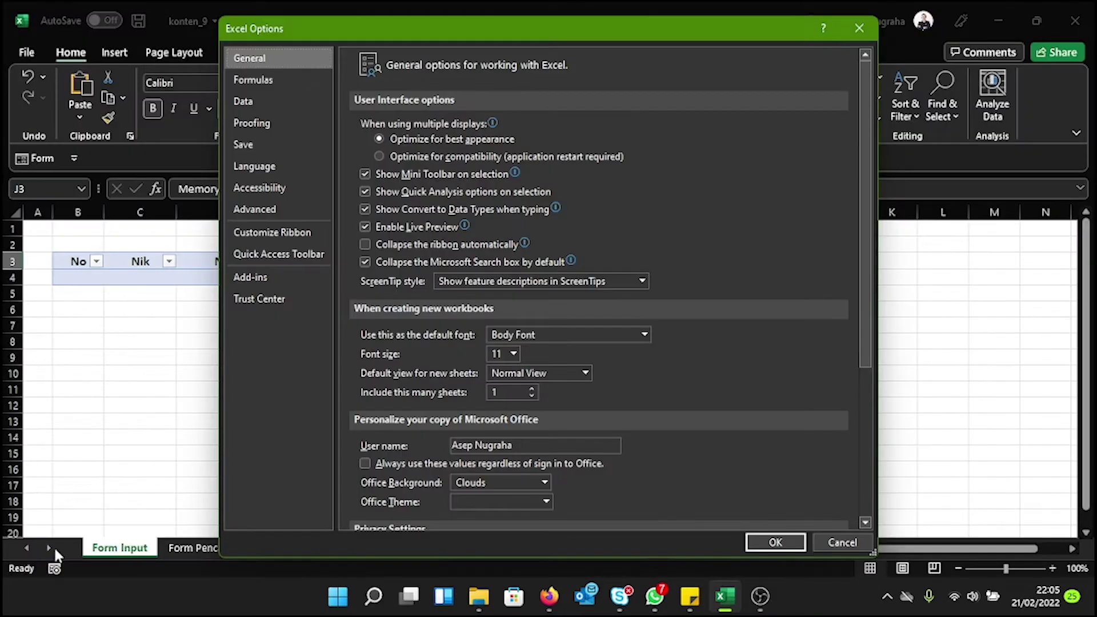
pyautogui.click(239, 258)
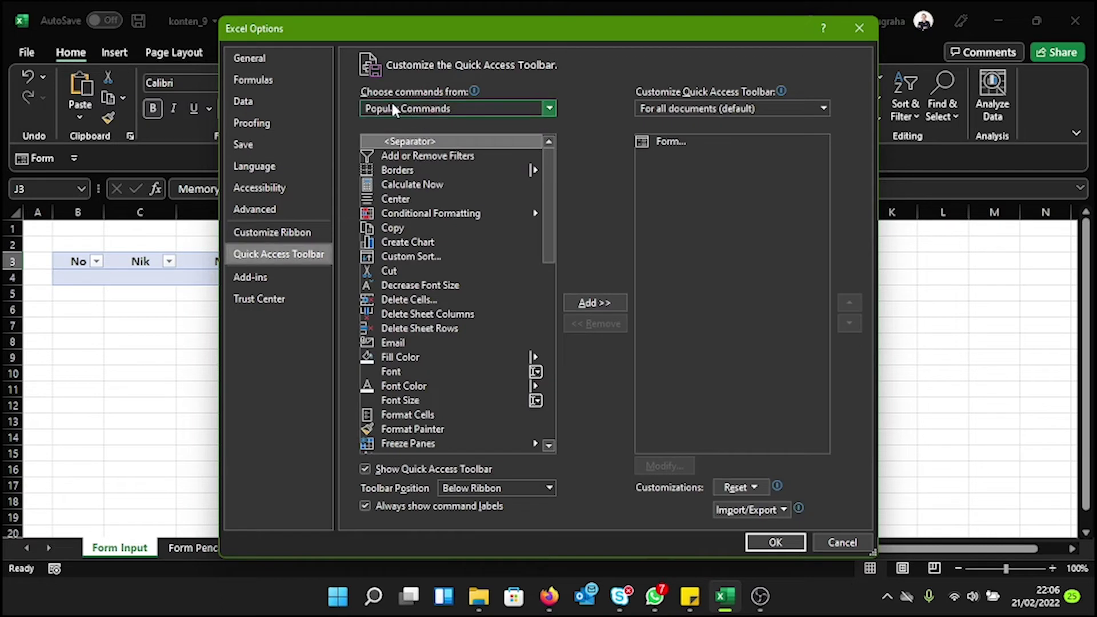
pyautogui.click(494, 109)
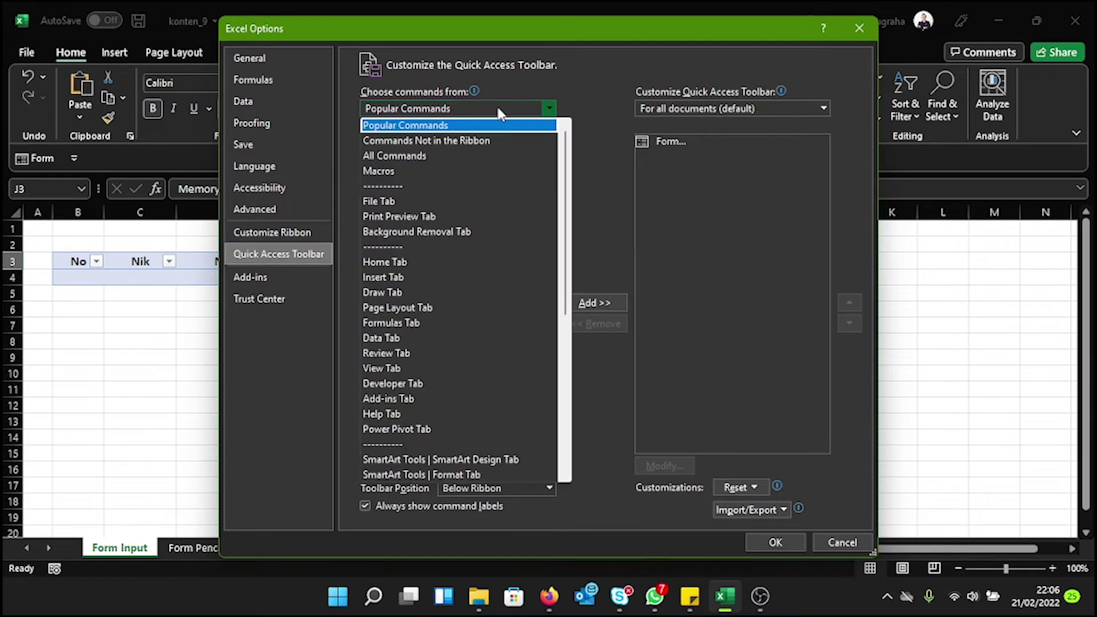
pyautogui.click(469, 141)
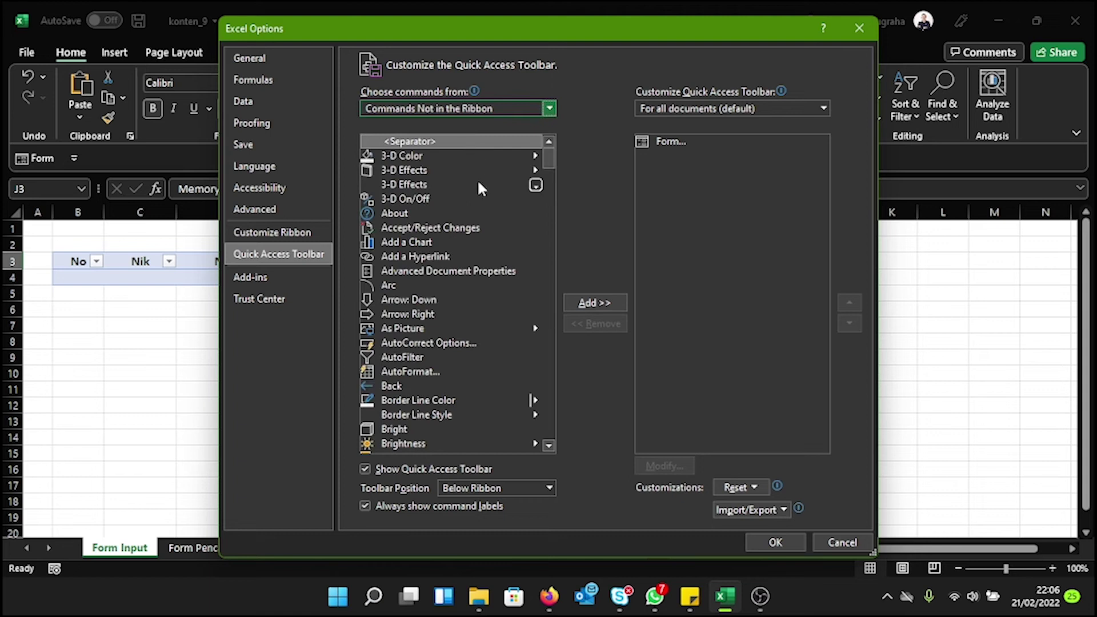
pyautogui.moveTo(548, 162); pyautogui.dragTo(547, 233)
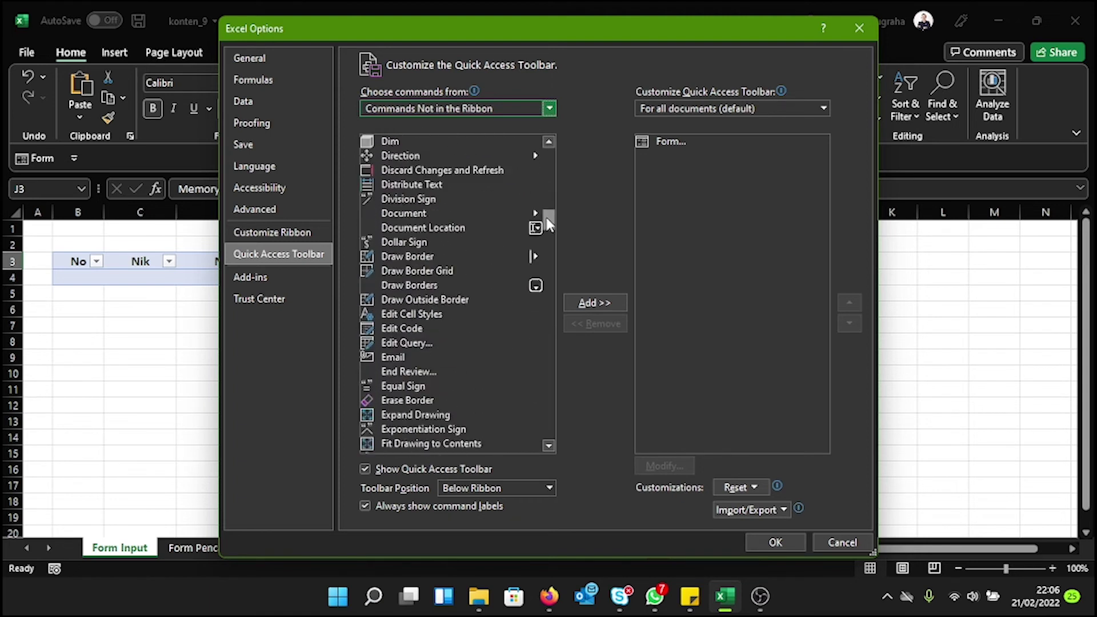
pyautogui.moveTo(548, 227)
pyautogui.mouseDown()
pyautogui.moveTo(548, 218)
pyautogui.moveTo(547, 227)
pyautogui.mouseUp()
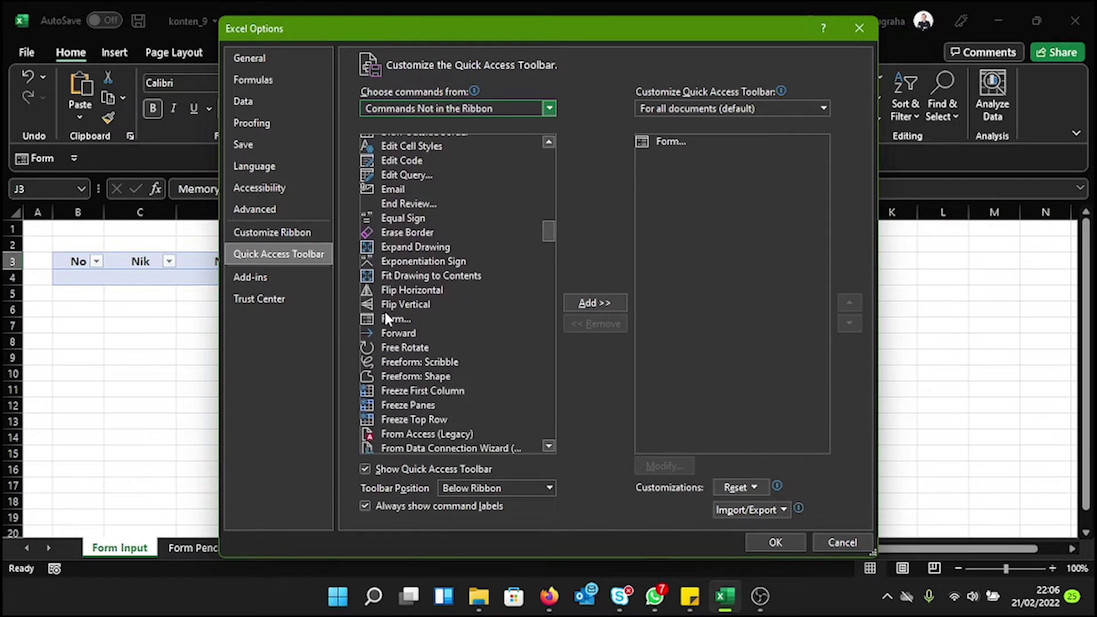
pyautogui.click(383, 318)
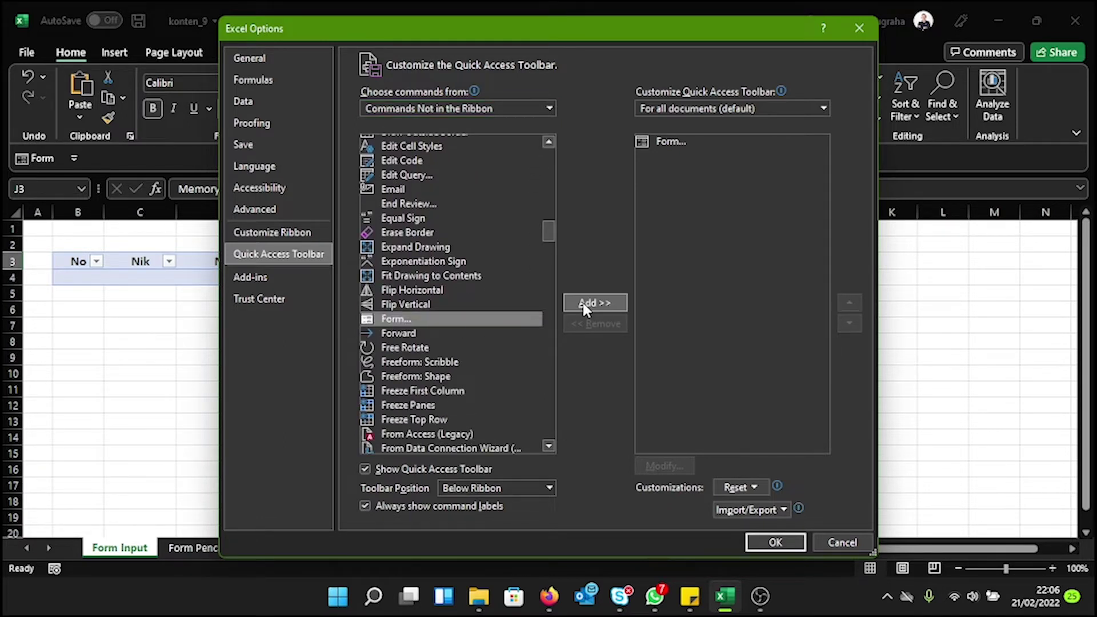
pyautogui.click(647, 141)
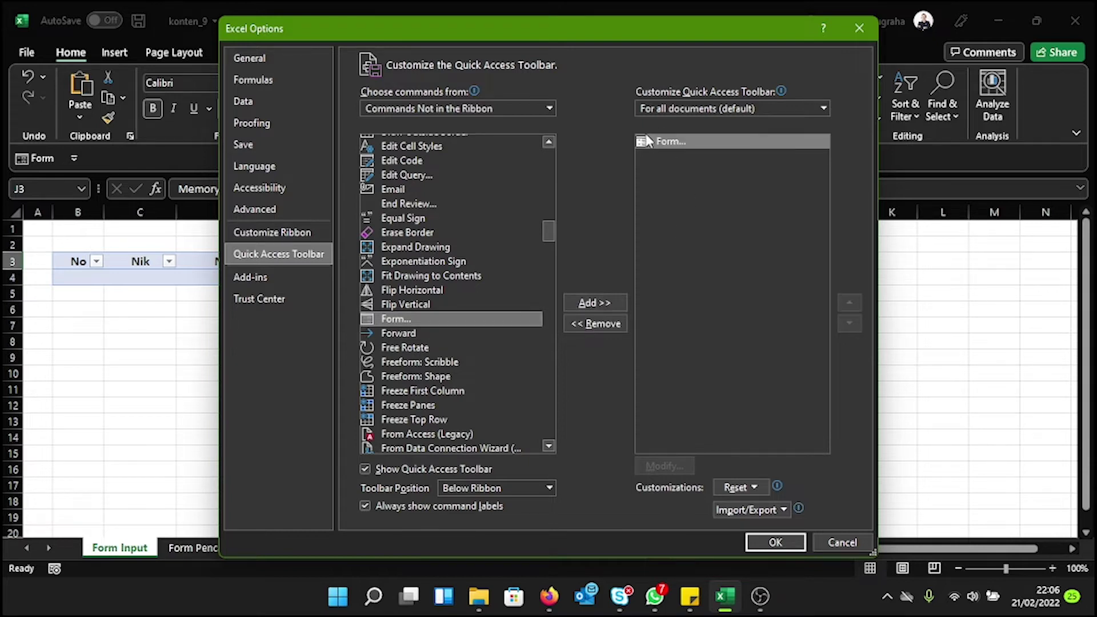
pyautogui.click(775, 546)
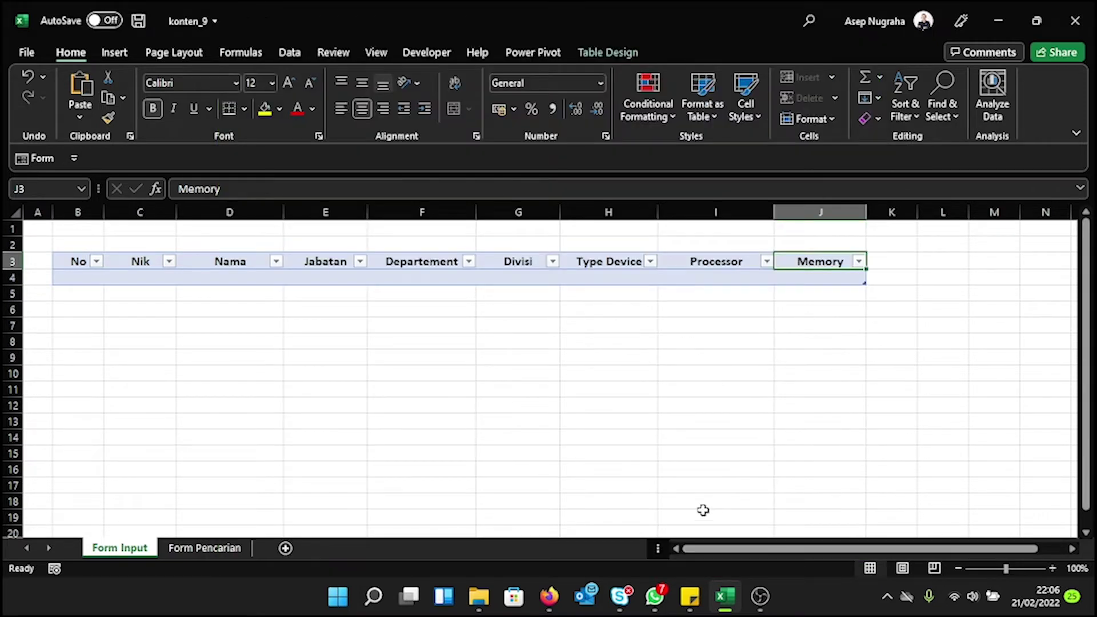
# Open the data form and enter No 1, Nik 100001, the employee's name, Directur, department IT.
pyautogui.click(25, 159)
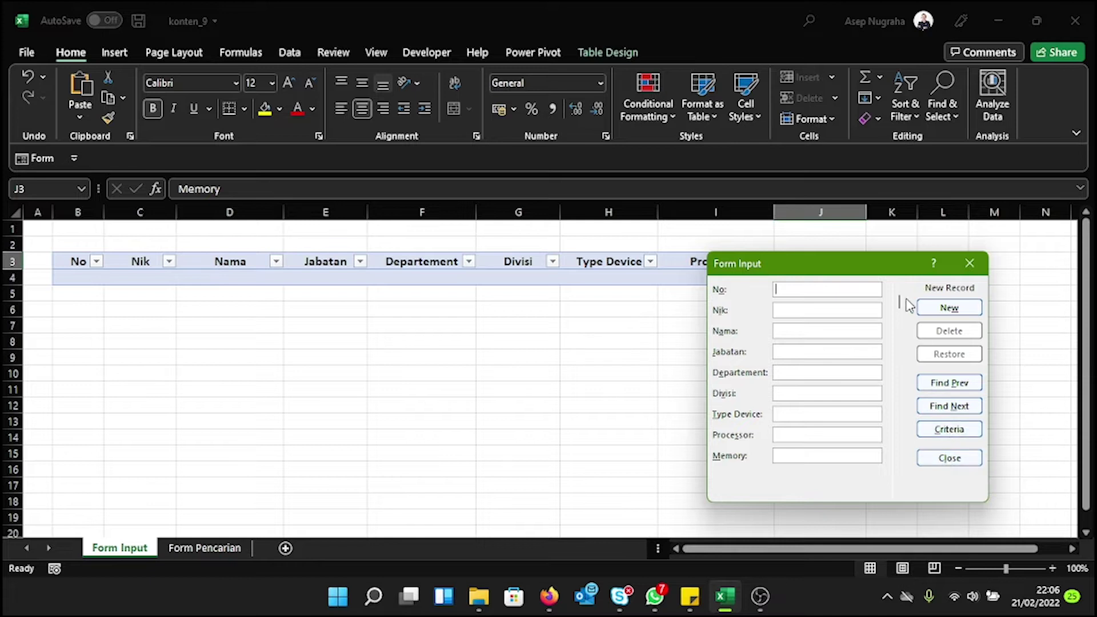
pyautogui.moveTo(847, 272); pyautogui.dragTo(920, 298)
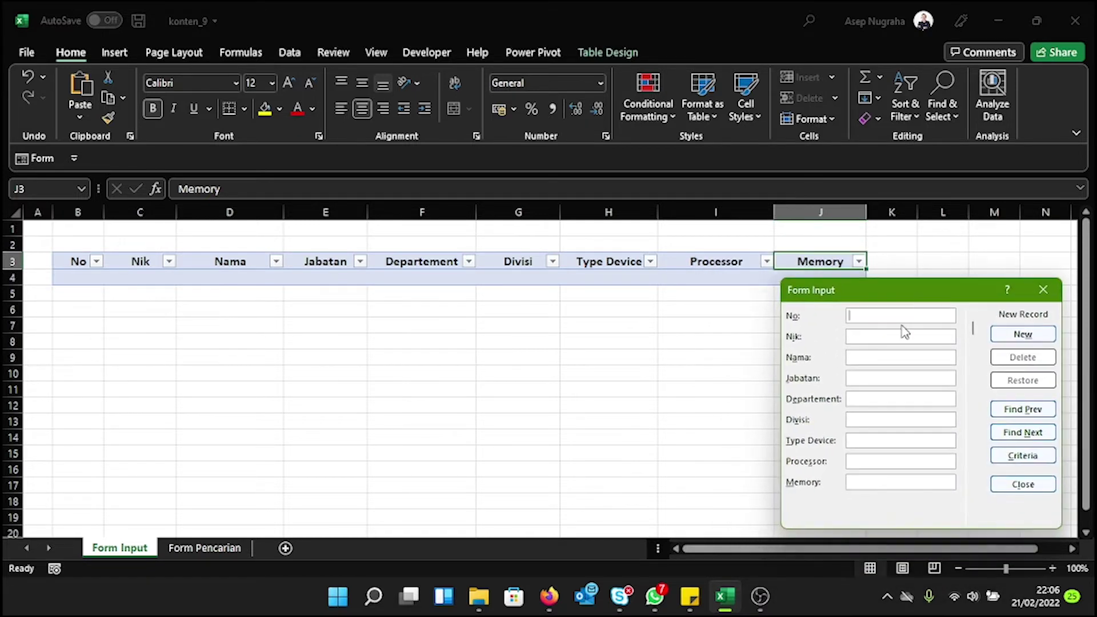
pyautogui.write('1')
pyautogui.write('100001')
pyautogui.write('Elon Musk')
pyautogui.write('Directur')
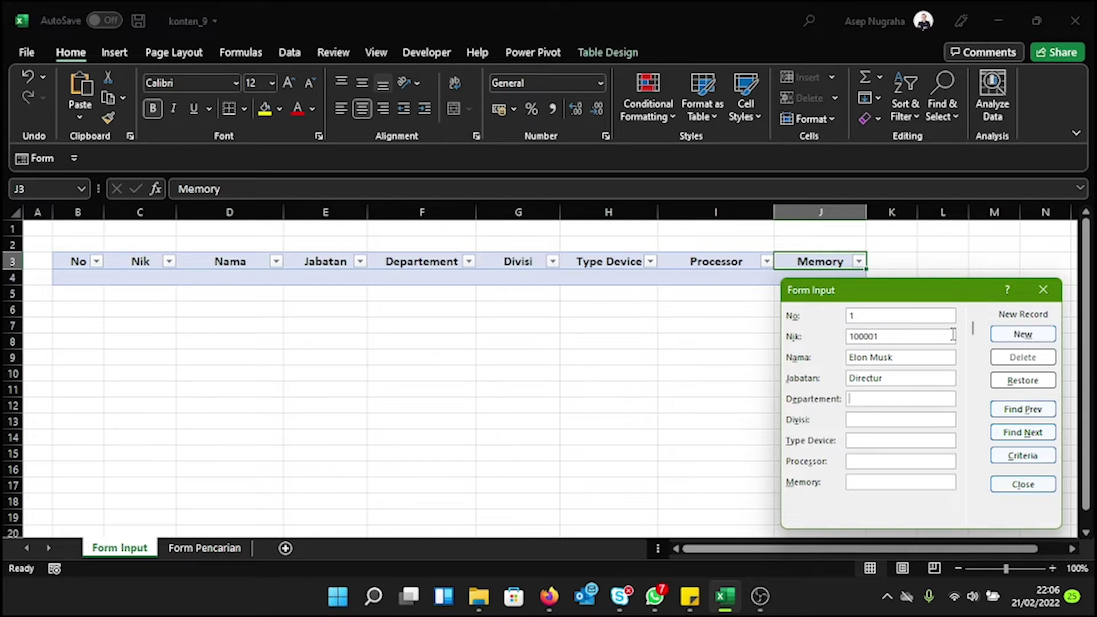
pyautogui.write('IT')
pyautogui.press('BackSpace')
pyautogui.press('BackSpace')
pyautogui.write('IT')
# Complete record 1 with Divisi IT, Notebook, i9, 32 Gb and add it to row 4.
pyautogui.press('Tab')
pyautogui.write('IT')
pyautogui.press('Tab')
pyautogui.write('Noteb')
pyautogui.write('ook')
pyautogui.press('Tab')
pyautogui.write('i9')
pyautogui.press('Tab')
pyautogui.write('32 Gb')
pyautogui.press('Return')
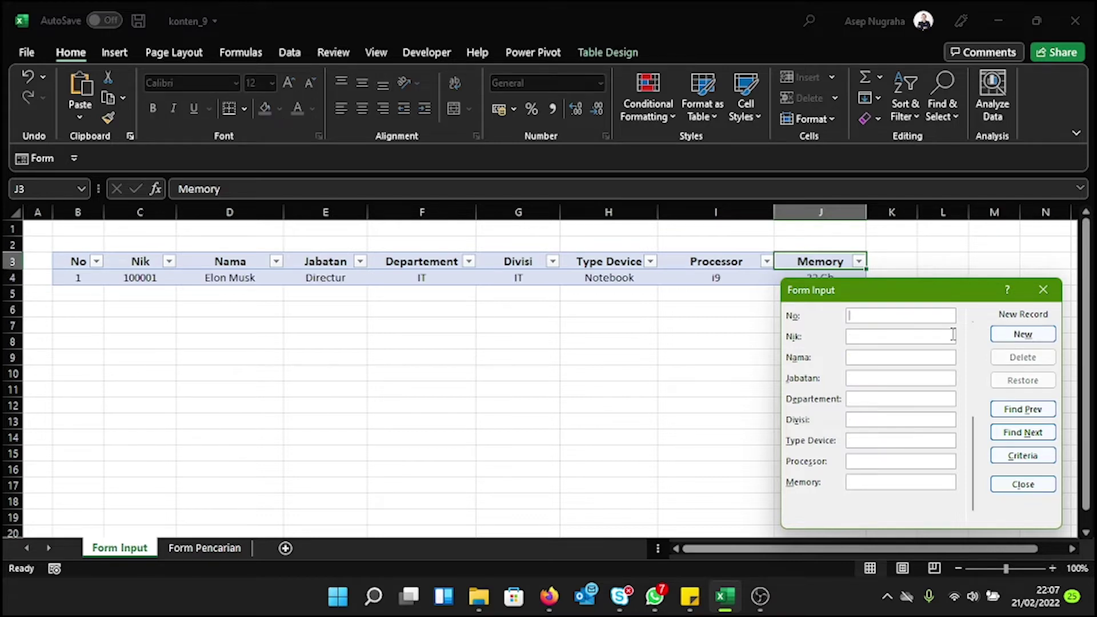
# Add record 2: Nik 100002, Directur ops, Operational, OPS, Notebook, i9, 32 Gb.
pyautogui.write('2')
pyautogui.write('100002')
pyautogui.write('Jeff ')
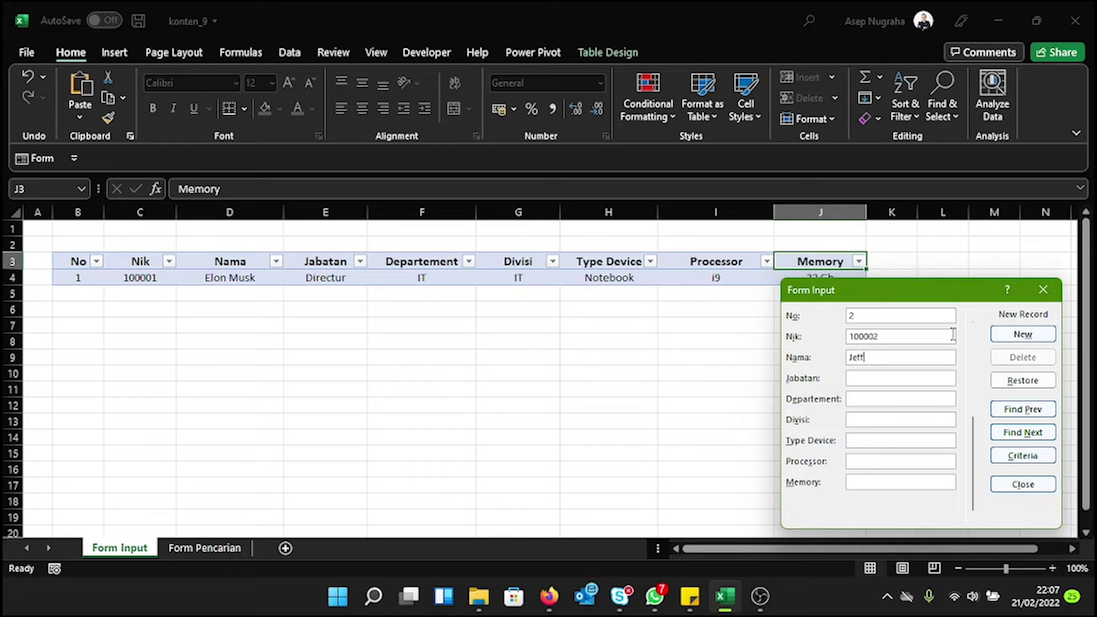
pyautogui.write('Bezos')
pyautogui.write('Directur ops')
pyautogui.press('Tab')
pyautogui.write('Operational')
pyautogui.press('Tab')
pyautogui.write('OPS')
pyautogui.write('Notebook')
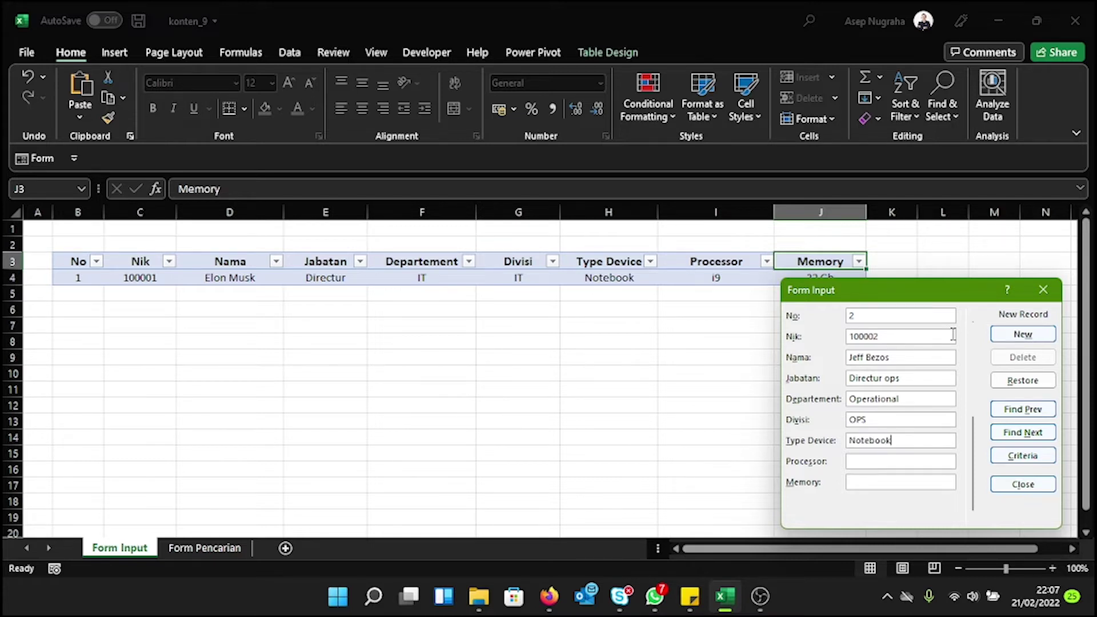
pyautogui.write('i9')
pyautogui.write('32 Gb')
pyautogui.press('Return')
# Add record 3: Nik 100003, Directur Sales, Sales, Sales, Notebook, i7, 32 Gb.
pyautogui.write('3100003')
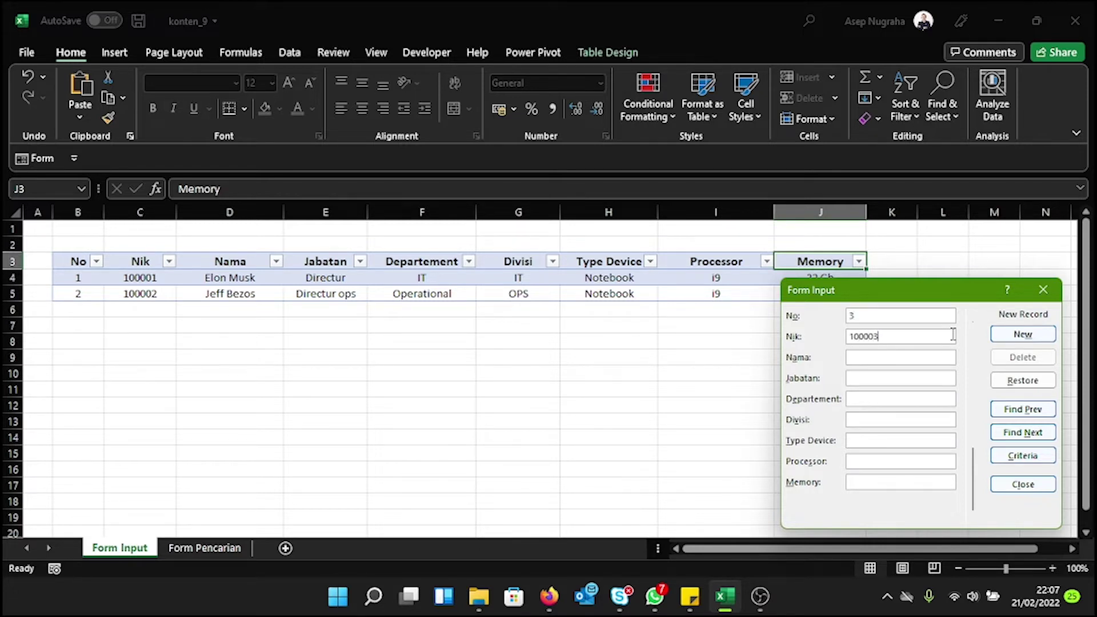
pyautogui.write('Kiyoshi aldul')
pyautogui.press('BackSpace')
pyautogui.press('BackSpace')
pyautogui.press('BackSpace')
pyautogui.press('BackSpace')
pyautogui.press('BackSpace')
pyautogui.write('Ar')
pyautogui.write('dric')
pyautogui.press('Tab')
pyautogui.write('Direct')
pyautogui.write('ur')
pyautogui.write(' Sales')
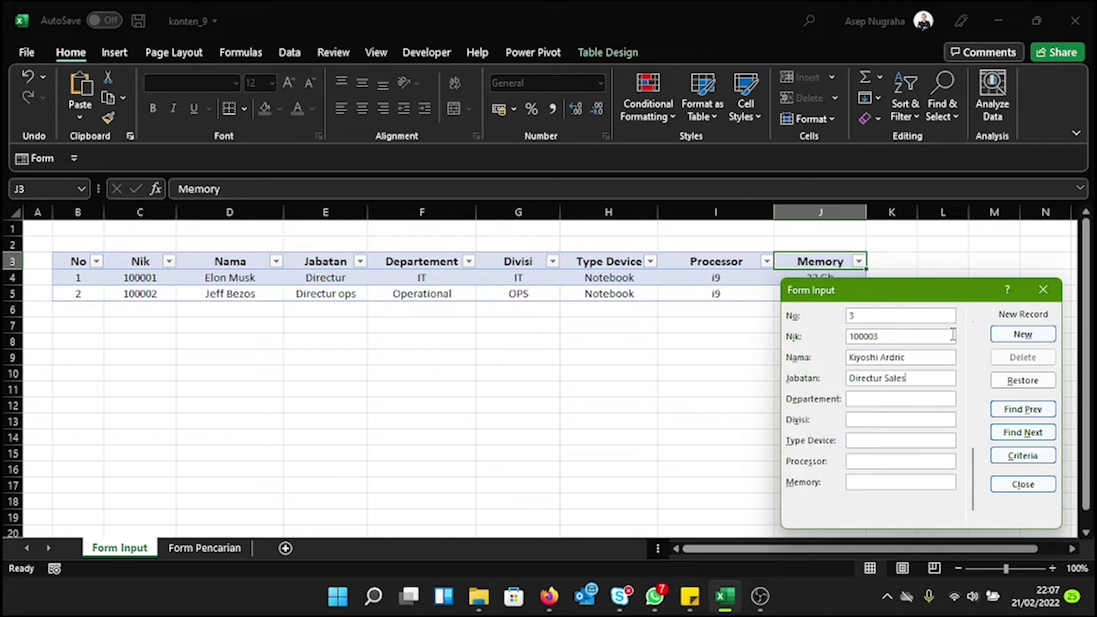
pyautogui.write('Sales')
pyautogui.write('Sales')
pyautogui.press('Tab')
pyautogui.write('Notebook')
pyautogui.press('Tab')
pyautogui.write('i')
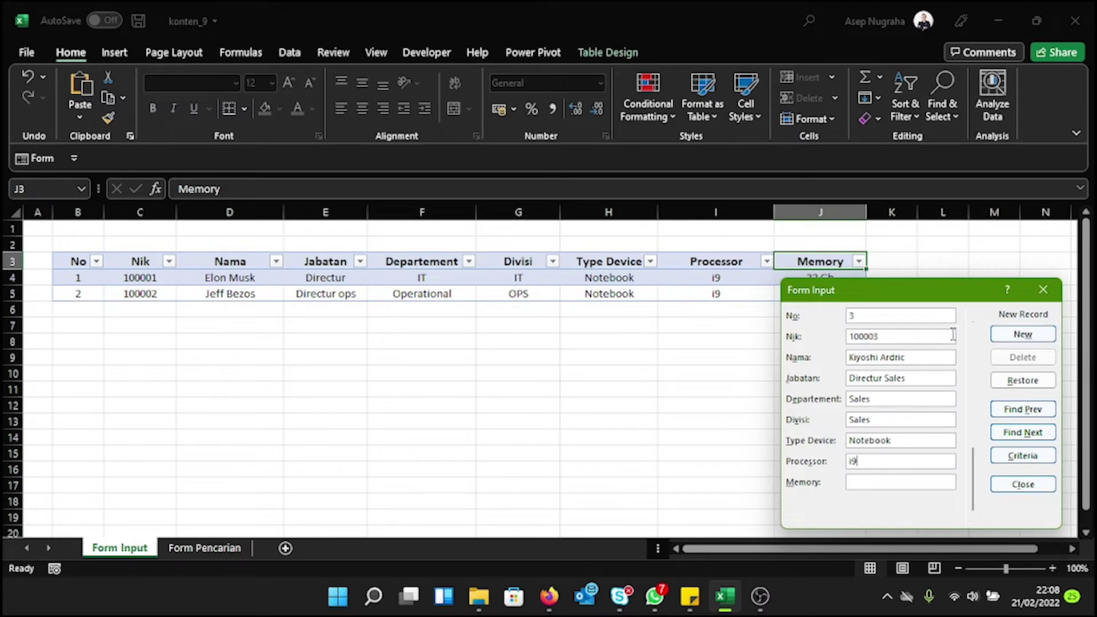
pyautogui.write('7')
pyautogui.press('Tab')
pyautogui.write('32 Gb')
pyautogui.press('Return')
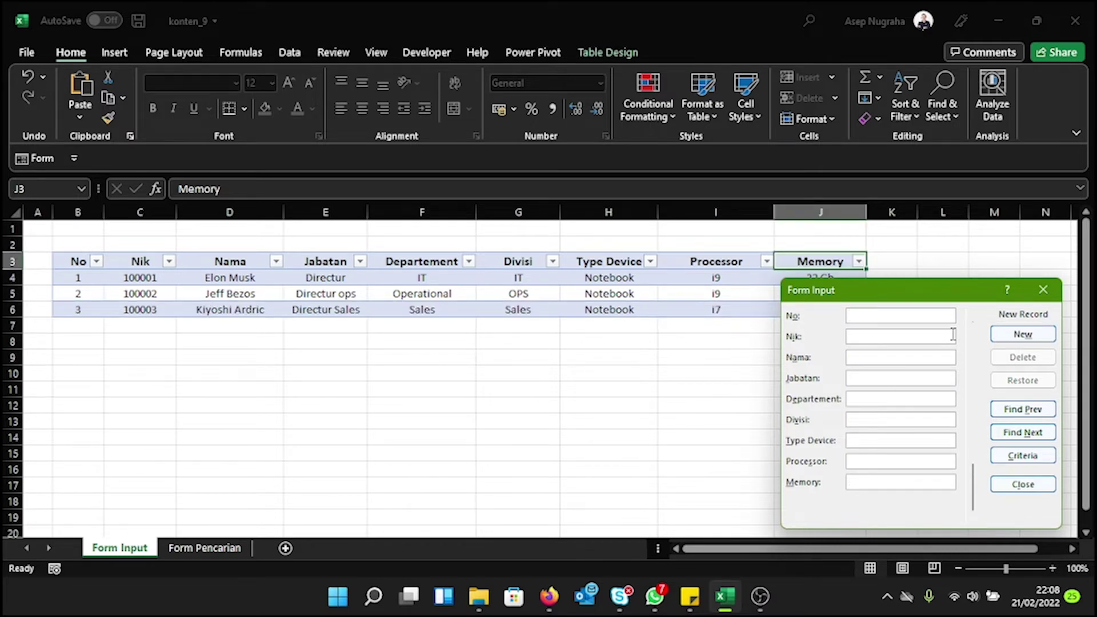
# Add record 4: Nik 100004, Manager, Operational, Notebook, i7, 32 Gb.
pyautogui.write('4')
pyautogui.write('100004')
pyautogui.write('Bill gates')
pyautogui.press('Tab')
pyautogui.write('Manager')
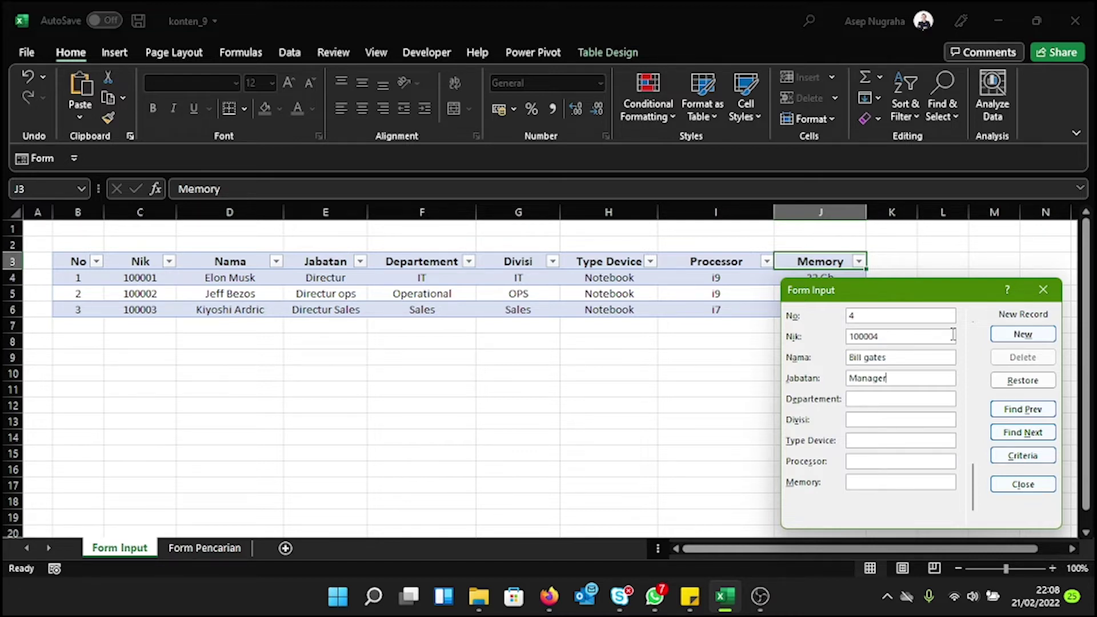
pyautogui.write(' Operational')
pyautogui.press('Tab')
pyautogui.write('PS')
pyautogui.write('Notebook')
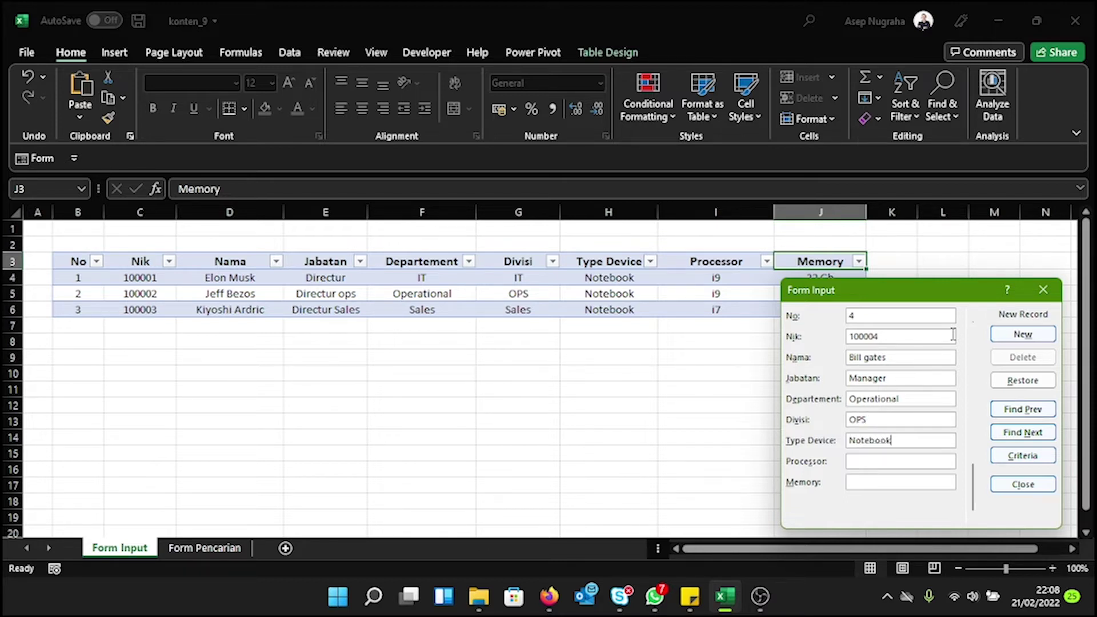
pyautogui.write('i7')
pyautogui.press('Tab')
pyautogui.write('32 Gb')
pyautogui.press('Return')
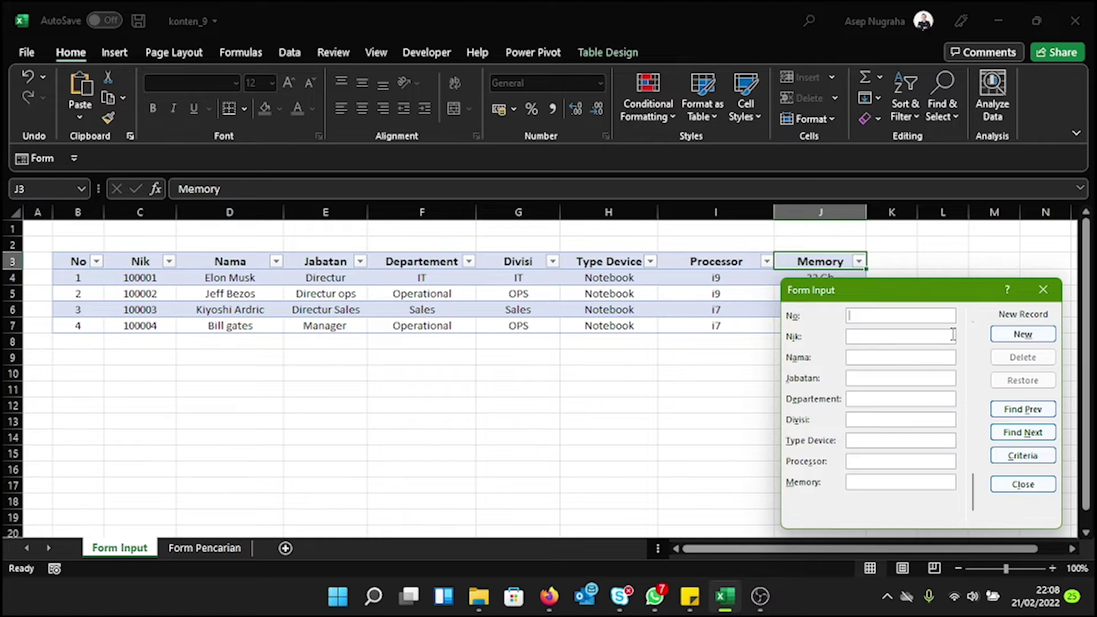
# Add record 5: Nik 100005, Manager, Sales, Sales, Notebook, i5, 32 Gb.
pyautogui.write('5')
pyautogui.write('10000')
pyautogui.write('5')
pyautogui.write('Larry')
pyautogui.write('Page')
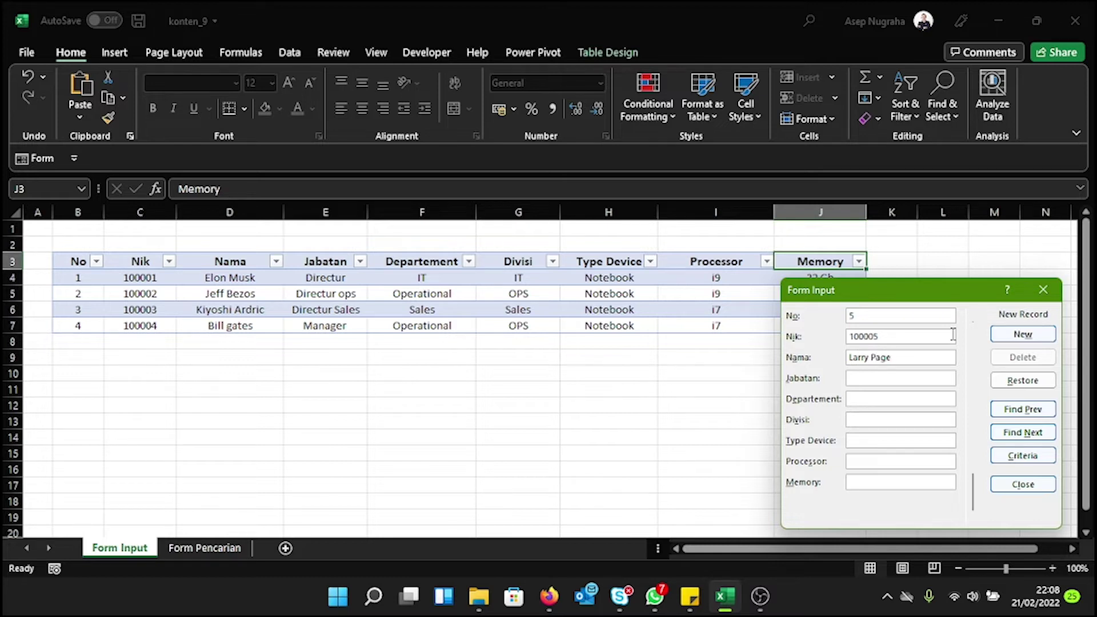
pyautogui.write('Manager')
pyautogui.write('Sales')
pyautogui.press('Tab')
pyautogui.write('Sales')
pyautogui.write('Notebook')
pyautogui.press('Tab')
pyautogui.write('i5')
pyautogui.write('32 Gb')
pyautogui.press('Return')
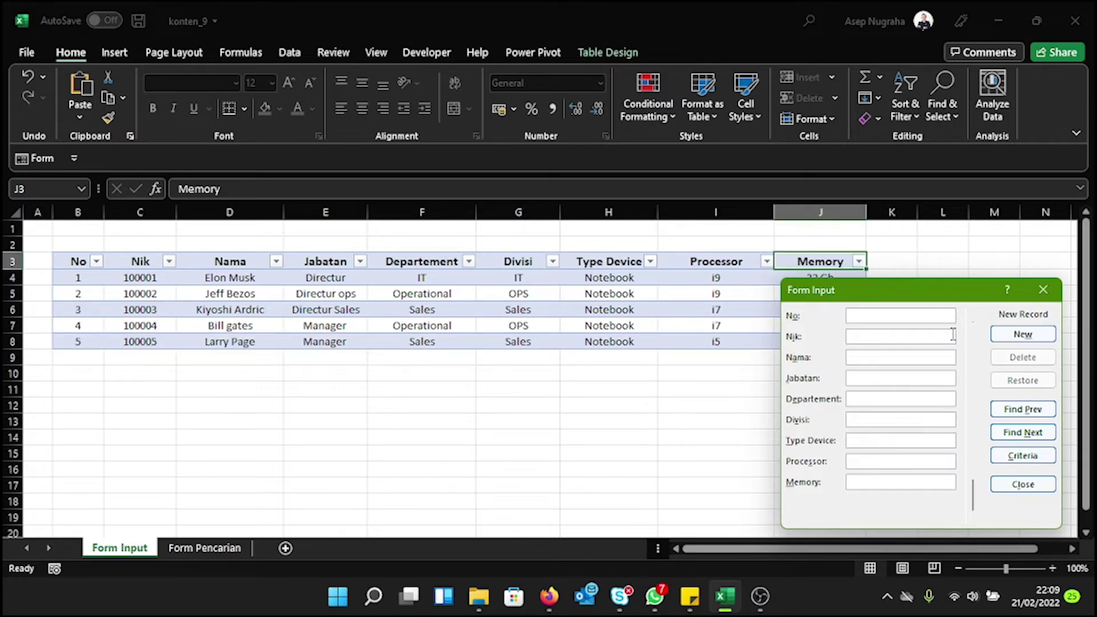
# Fix the Nik to 100006, add record 6 (Staff, Sales, Desktop, i3, 8 Gb), then start record 7 with Nik 100007.
pyautogui.write('6')
pyautogui.write('Mark')
pyautogui.write('Z')
pyautogui.write('uckerb')
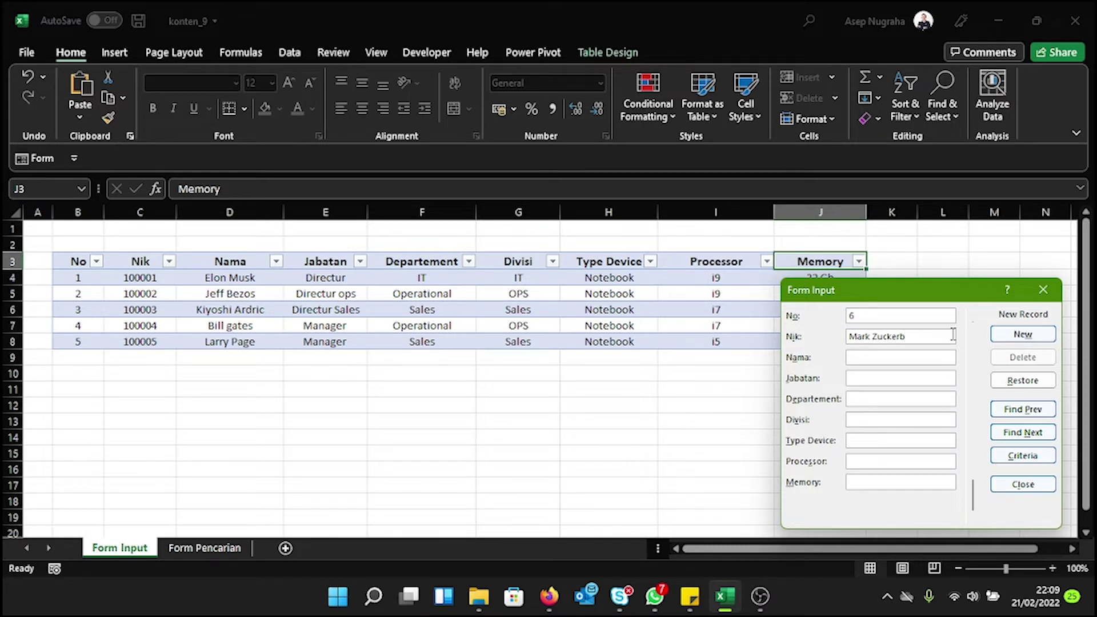
pyautogui.write('erg')
pyautogui.moveTo(953, 336); pyautogui.dragTo(823, 342)
pyautogui.write('10')
pyautogui.write('0006')
pyautogui.write('Mark Zuc')
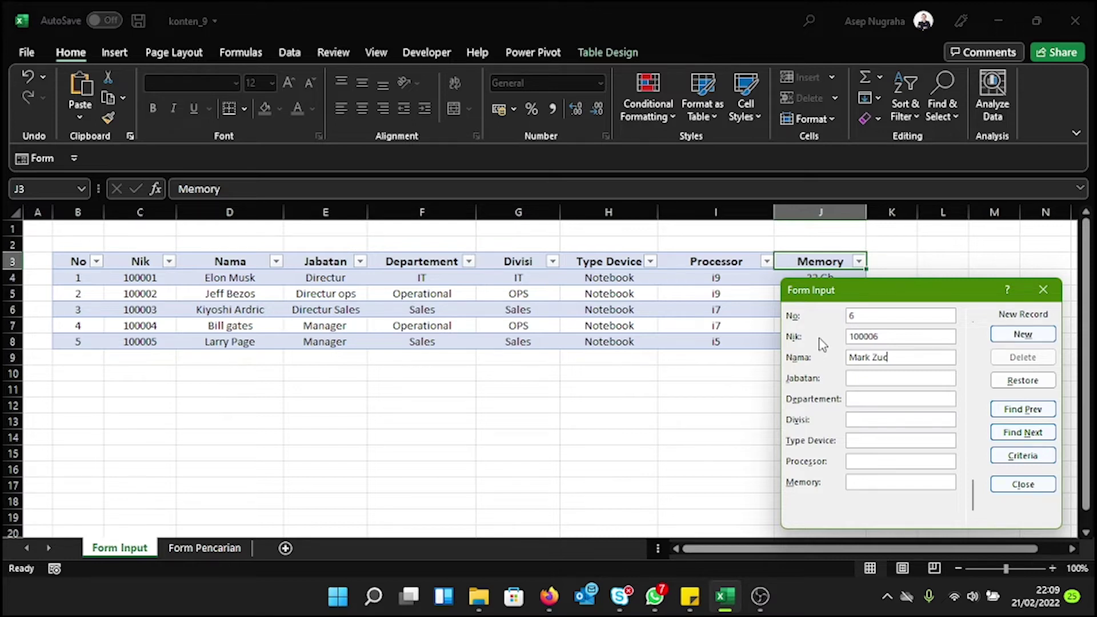
pyautogui.write('kerberg')
pyautogui.write('St')
pyautogui.write('aff')
pyautogui.press('Tab')
pyautogui.write('Sales')
pyautogui.write('Sales')
pyautogui.write('Desktop')
pyautogui.write('i')
pyautogui.write('3')
pyautogui.press('Tab')
pyautogui.write('8 Gb')
pyautogui.press('Return')
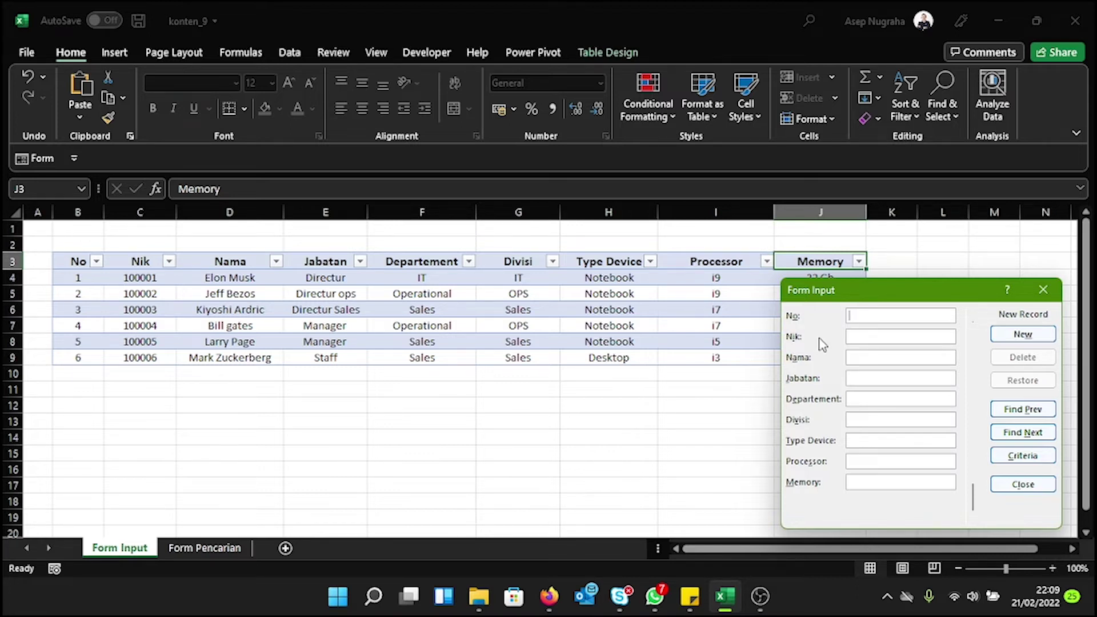
pyautogui.write('7')
pyautogui.write('10000')
pyautogui.write('7')
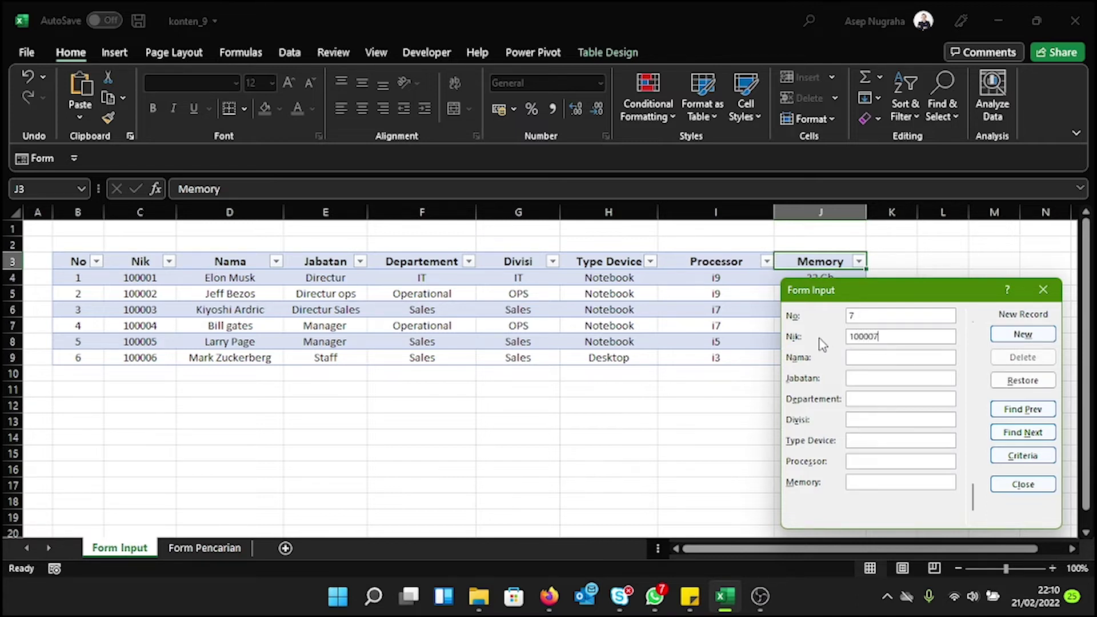
pyautogui.write('S')
pyautogui.write('ergey')
# Finish record 7 with the employee's name, Staff, Credit, Credit, Desktop, i3 and 8 Gb.
pyautogui.write('Brin')
pyautogui.press('Tab')
pyautogui.write('Staff')
pyautogui.press('Tab')
pyautogui.write('Credit')
pyautogui.press('Tab')
pyautogui.write('Credit')
pyautogui.press('Tab')
pyautogui.write('Desktop')
pyautogui.press('Tab')
pyautogui.write('i3')
pyautogui.press('Tab')
pyautogui.write('8 Gb')
pyautogui.press('Return')
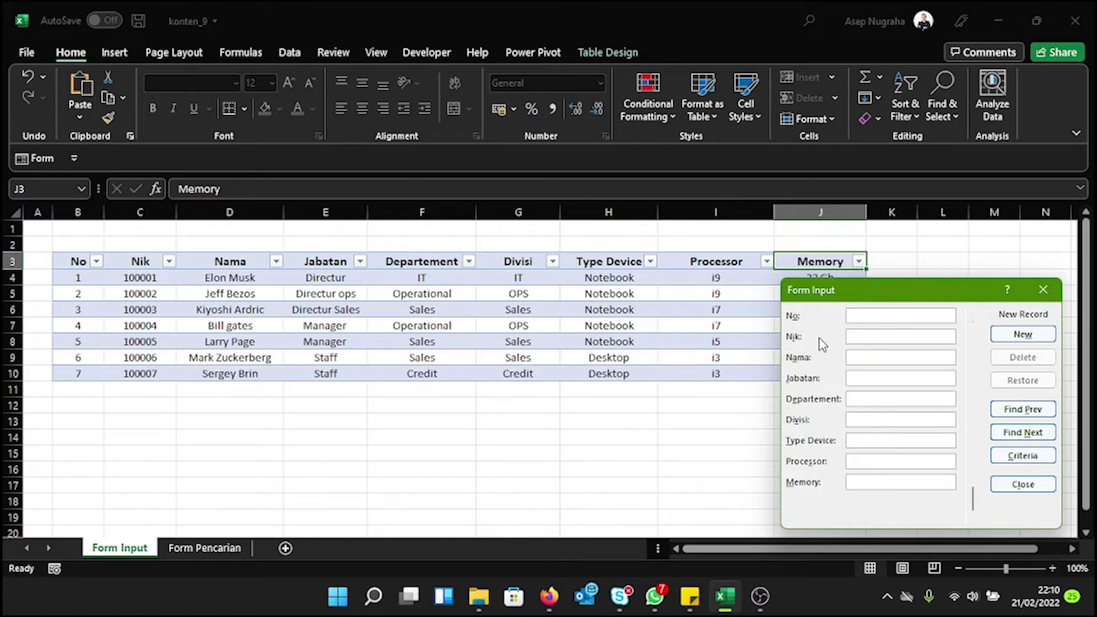
# Add record 8 with its NIK and employee's name, Manager, HRD, HRD, Notebook, i5, 16 Gb.
pyautogui.write('8')
pyautogui.press('Tab')
pyautogui.write('1000')
pyautogui.press('BackSpace')
pyautogui.press('BackSpace')
pyautogui.press('BackSpace')
pyautogui.write('100008')
pyautogui.press('Tab')
pyautogui.write('Waffa Asghia')
pyautogui.press('Tab')
pyautogui.write('Manager')
pyautogui.press('Tab')
pyautogui.write('HRD')
pyautogui.press('Tab')
pyautogui.write('HRD')
pyautogui.press('Tab')
pyautogui.write('Notebook')
pyautogui.press('Tab')
pyautogui.write('i5')
pyautogui.press('Tab')
pyautogui.write('16 Gb')
pyautogui.press('Return')
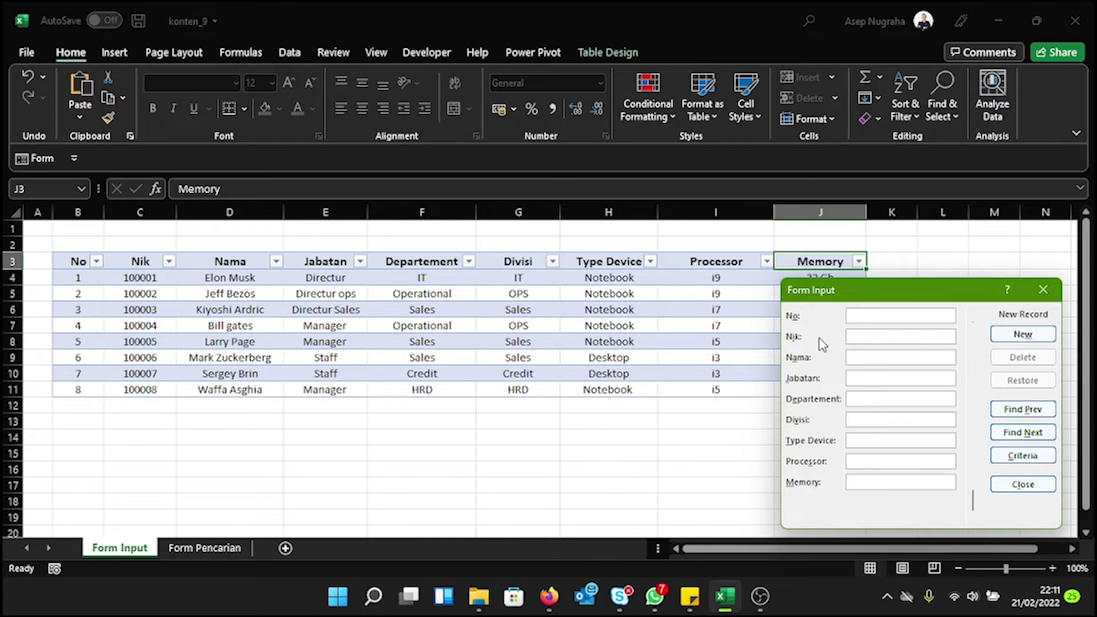
# Add record 9 with its NIK and employee's name, Staff, Collection, Collection, Desktop, i3, 8 Gb.
pyautogui.write('9')
pyautogui.press('Tab')
pyautogui.write('100009')
pyautogui.press('Tab')
pyautogui.write('rry Ellision')
pyautogui.press('Tab')
pyautogui.write('Staff')
pyautogui.press('Tab')
pyautogui.write('Collection')
pyautogui.press('Tab')
pyautogui.write('Collection')
pyautogui.press('Tab')
pyautogui.write('Desktop')
pyautogui.press('Tab')
pyautogui.write('i3')
pyautogui.press('Tab')
pyautogui.write('8 Gb')
pyautogui.press('Return')
# Add record 10 with its NIK and employee's name, Manager, Risk, Risk, Notebook, i5, 16 Gb.
pyautogui.write('10')
pyautogui.press('Tab')
pyautogui.write('100010')
pyautogui.press('Tab')
pyautogui.write('Ingga Dama')
pyautogui.press('Tab')
pyautogui.write('Manager')
pyautogui.press('Tab')
pyautogui.write('Risk')
pyautogui.press('Tab')
pyautogui.write('Risk')
pyautogui.press('Tab')
pyautogui.write('Notebook')
pyautogui.press('Tab')
pyautogui.write('i5')
pyautogui.press('Tab')
pyautogui.write('16 Gb')
pyautogui.press('Return')
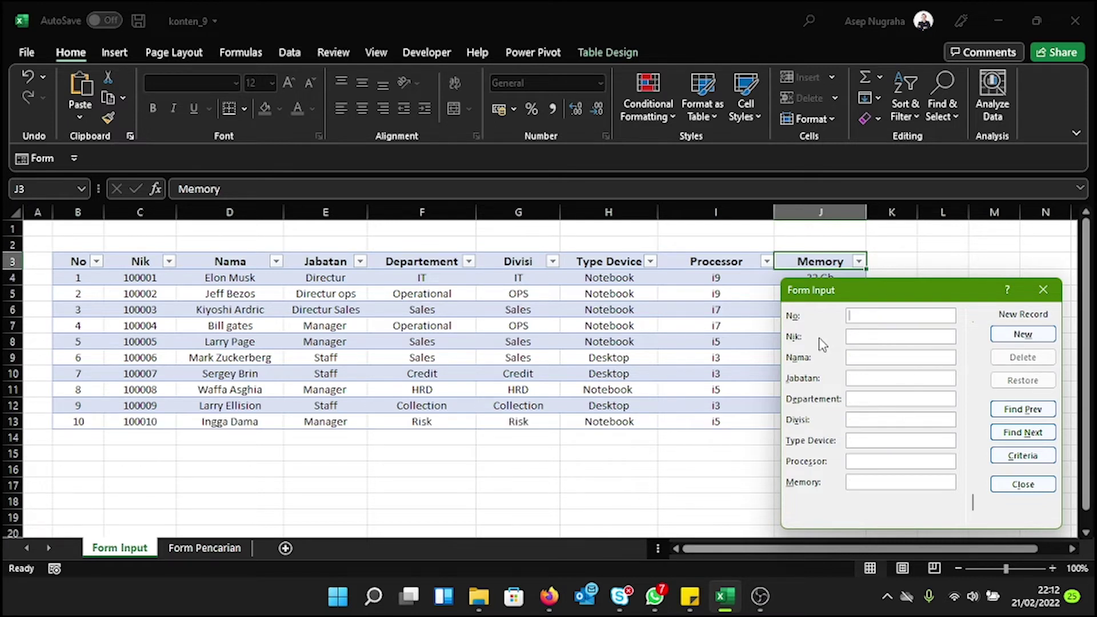
# Add record 11 with its NIK and employee's name, Staff, Sales, Sales, Desktop, i3, 8 Gb.
pyautogui.write('11')
pyautogui.press('Tab')
pyautogui.write('100011')
pyautogui.press('Tab')
pyautogui.write('Neng Evi')
pyautogui.press('Tab')
pyautogui.write('Staff')
pyautogui.press('Tab')
pyautogui.write('Sales')
pyautogui.press('Tab')
pyautogui.write('Sales')
pyautogui.press('Tab')
pyautogui.write('Desktop')
pyautogui.press('Tab')
pyautogui.write('i3')
pyautogui.press('Tab')
pyautogui.write('8 Gb')
pyautogui.press('Return')
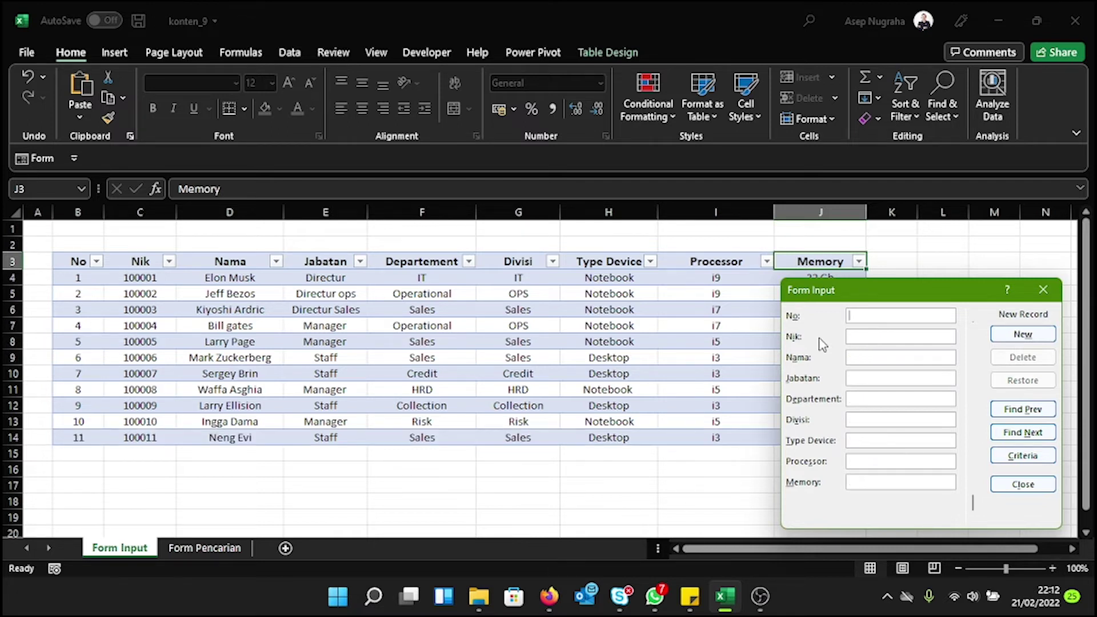
# Add record 12 with its NIK and employee's name, Staff, Credit, Credit, and 'i38 Gb' as processor.
pyautogui.write('Test data')
pyautogui.press('BackSpace')
pyautogui.press('BackSpace')
pyautogui.press('BackSpace')
pyautogui.write('12')
pyautogui.press('Tab')
pyautogui.write('1000012')
pyautogui.press('Tab')
pyautogui.write('Enci Tania')
pyautogui.press('Tab')
pyautogui.write('Staff')
pyautogui.press('Tab')
pyautogui.write('Credit')
pyautogui.press('Tab')
pyautogui.write('Credit')
pyautogui.press('Tab')
pyautogui.write('Desktop')
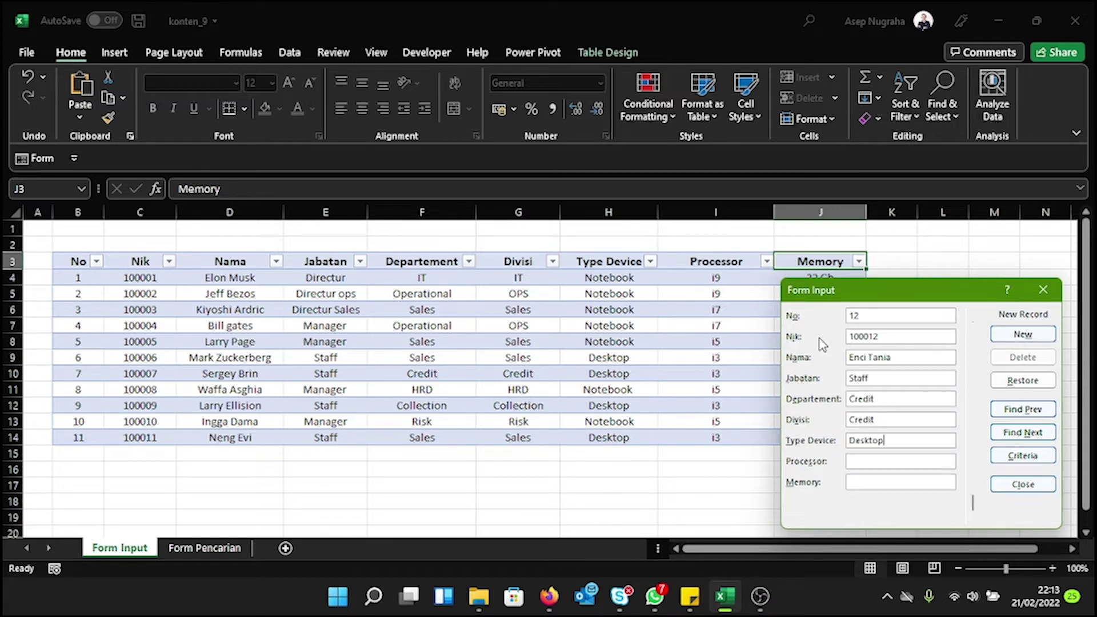
pyautogui.press('Tab')
pyautogui.write('i3')
pyautogui.write('8 Gb')
pyautogui.press('Return')
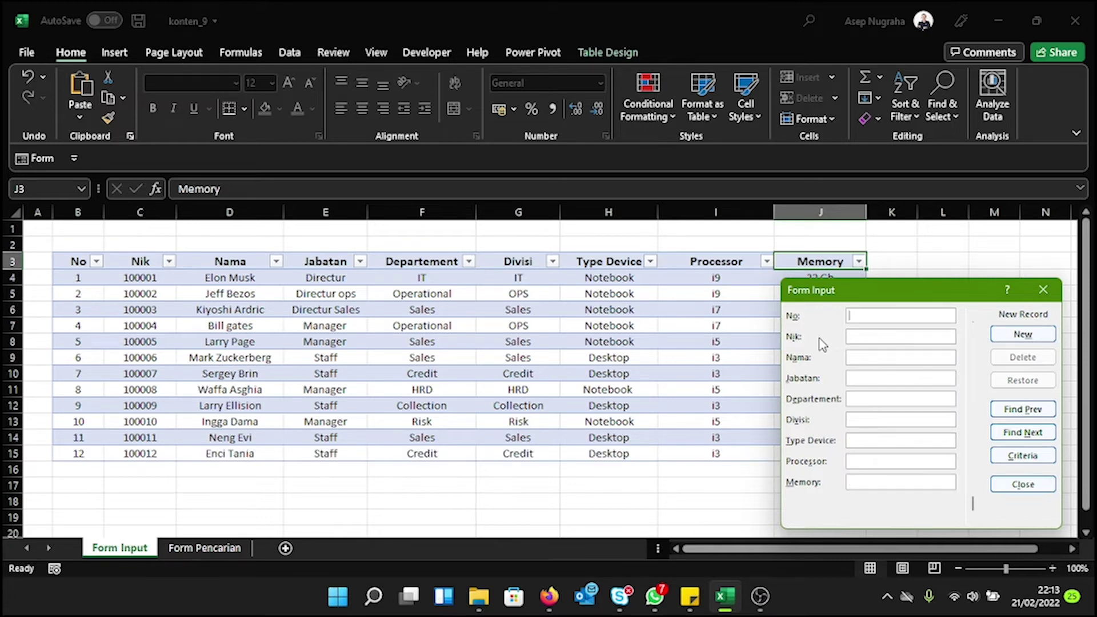
# Add record 13 with NIK and name, Staff, Audit, 'AuditDesktop' division, i3, 16 Gb.
pyautogui.write('13')
pyautogui.press('Tab')
pyautogui.write('100013')
pyautogui.write('Burhanudin')
pyautogui.press('Tab')
pyautogui.write('Staff')
pyautogui.press('Tab')
pyautogui.write('Audit')
pyautogui.press('Tab')
pyautogui.write('AuditDesktop')
pyautogui.press('Tab')
pyautogui.write('i3')
pyautogui.press('Tab')
pyautogui.write('16 Gb')
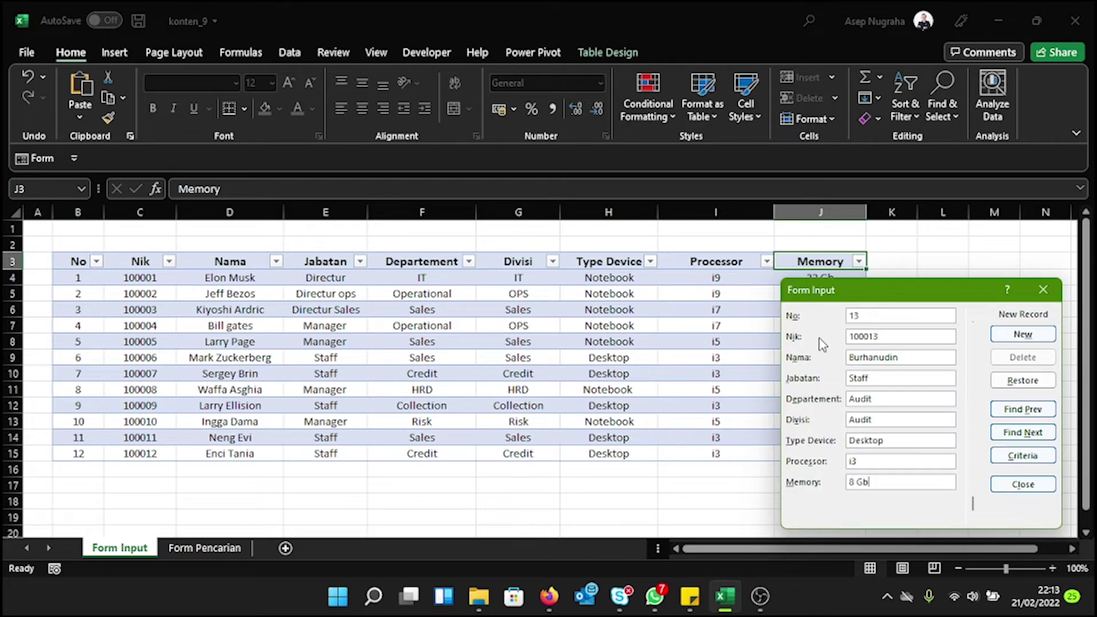
pyautogui.press('Return')
# Add record 14 with its NIK and employee's name, Collection, Collection, Desktop, i3, 8 Gb.
pyautogui.write('14')
pyautogui.press('Tab')
pyautogui.write('100014')
pyautogui.press('Tab')
pyautogui.write('Zakaria')
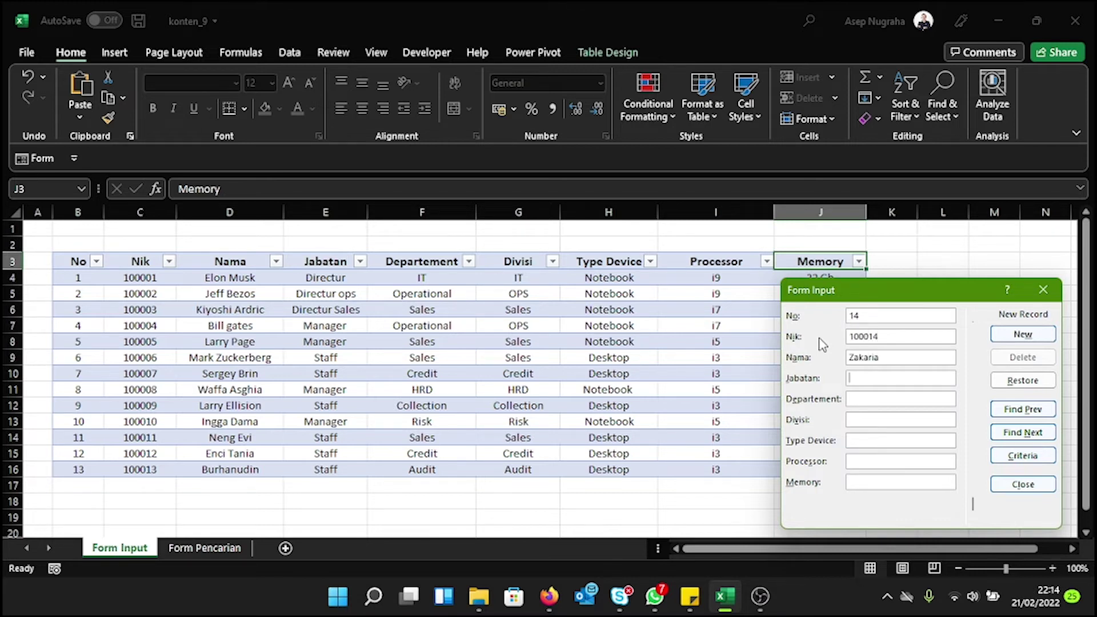
pyautogui.press('Tab')
pyautogui.write('Collection')
pyautogui.press('Tab')
pyautogui.write('Collection')
pyautogui.press('Tab')
pyautogui.write('Desktop')
pyautogui.press('Tab')
pyautogui.write('i3')
pyautogui.press('Tab')
pyautogui.write('8 Gb')
pyautogui.press('Return')
# Add record 15 with its NIK and employee's name, Staff, Audit, Audit, Desktop, i3, 8 GB.
pyautogui.write('15')
pyautogui.press('Tab')
pyautogui.write('100015')
pyautogui.press('Tab')
pyautogui.write('sa')
pyautogui.press('BackSpace')
pyautogui.press('BackSpace')
pyautogui.write('Saepudin')
pyautogui.press('Tab')
pyautogui.write('Staff')
pyautogui.press('Tab')
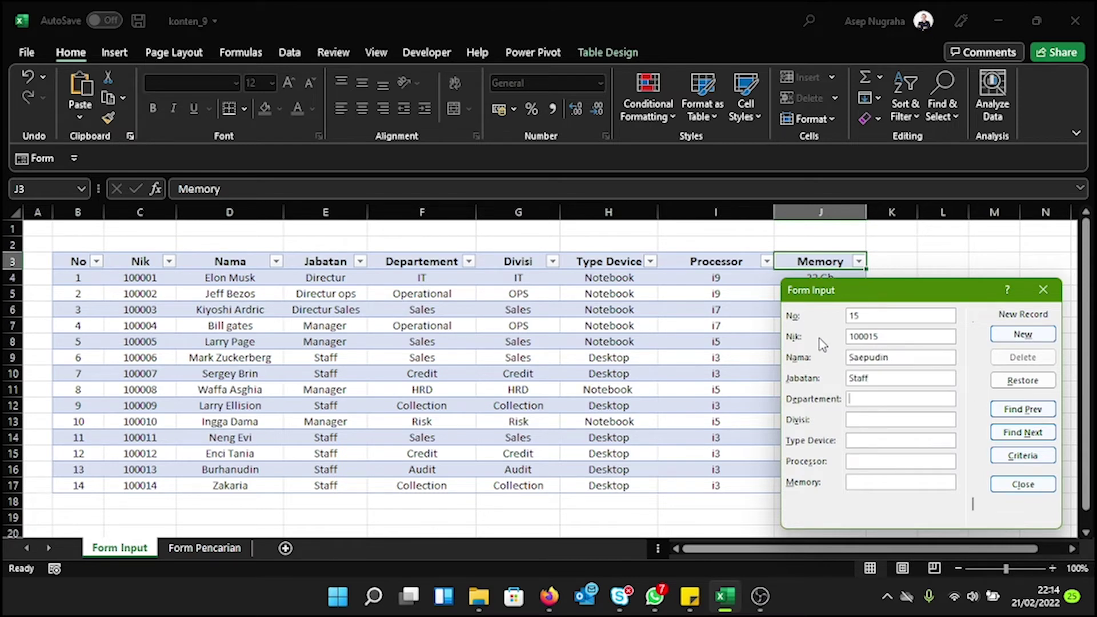
pyautogui.write('Audit')
pyautogui.press('Tab')
pyautogui.write('Audit')
pyautogui.press('Tab')
pyautogui.write('Desktop')
pyautogui.press('Tab')
pyautogui.write('i3')
pyautogui.press('Tab')
pyautogui.write('8 GB')
pyautogui.press('Return')
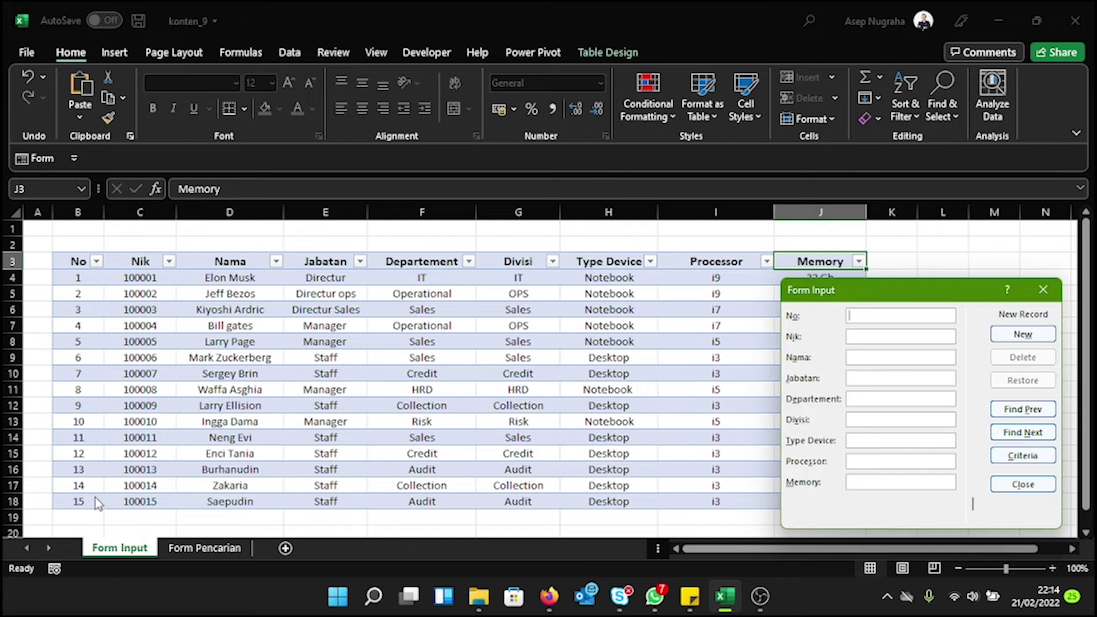
# Close the data form and clear the sample NIK and name from D4:D5 on Form Pencarian.
pyautogui.click(1023, 485)
pyautogui.click(206, 548)
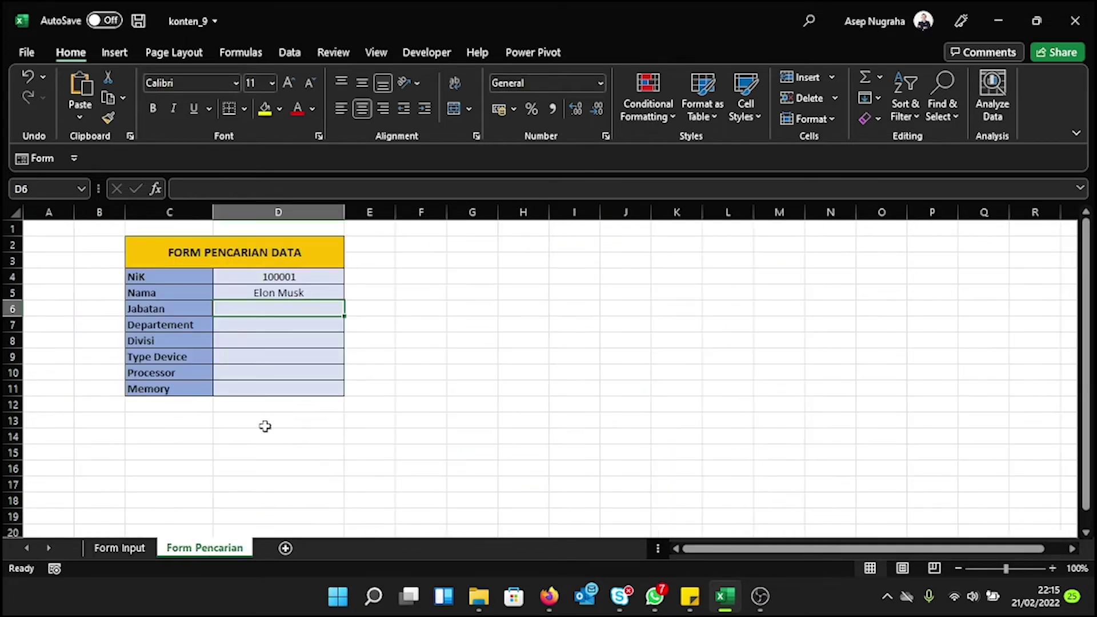
pyautogui.moveTo(298, 277); pyautogui.dragTo(278, 388)
pyautogui.press('Delete')
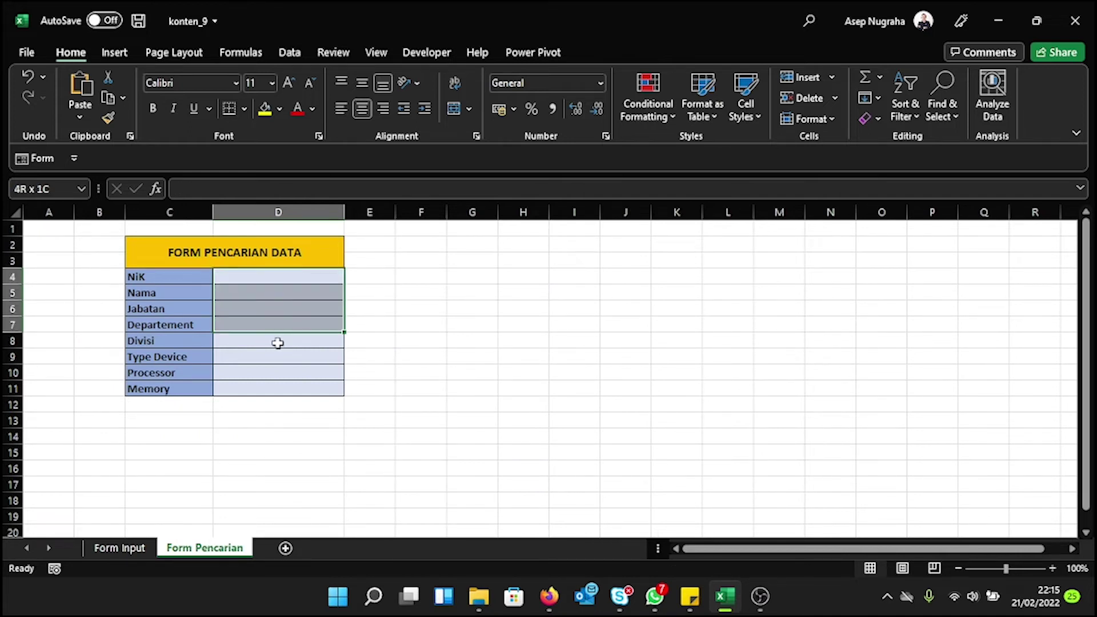
# Compare the form's NiK–Memory labels with the Form Input headers, then return to D4.
pyautogui.moveTo(167, 251); pyautogui.dragTo(304, 388)
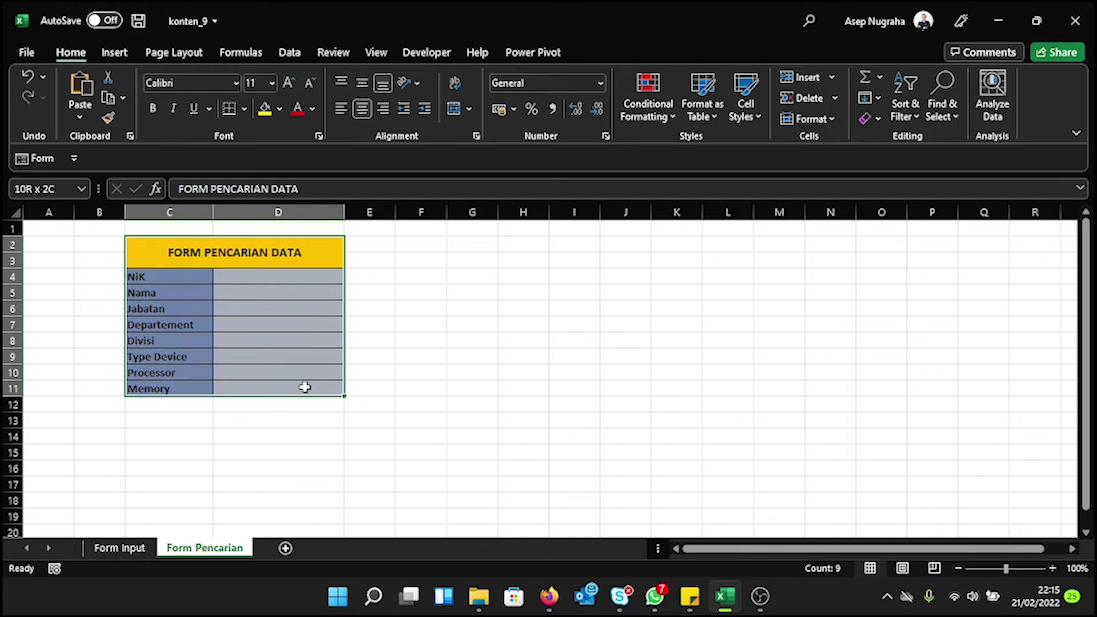
pyautogui.click(434, 390)
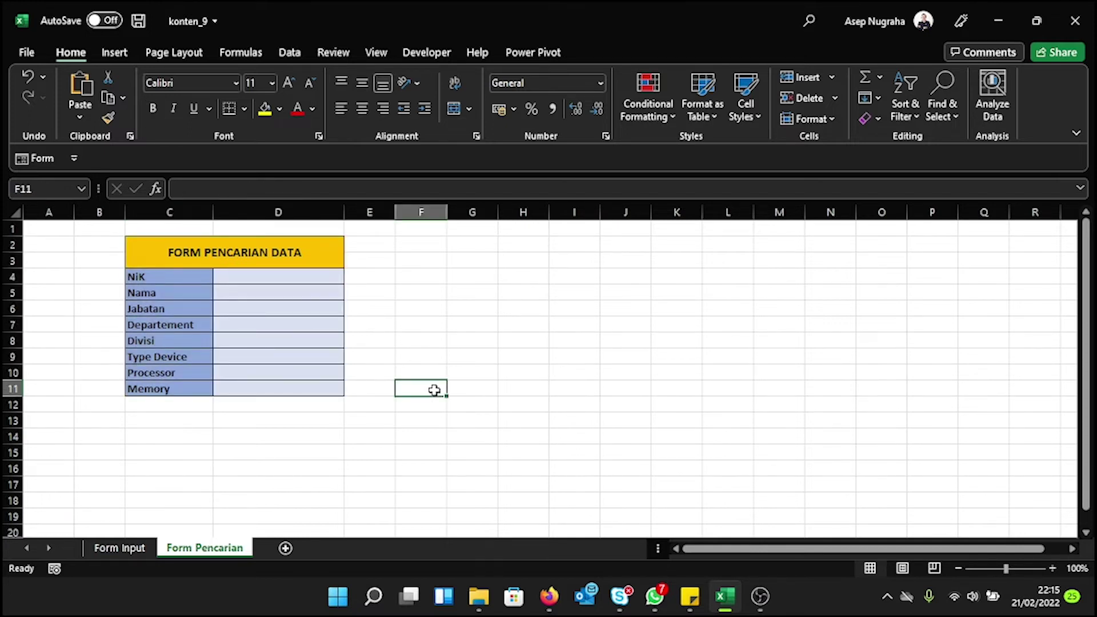
pyautogui.click(140, 280)
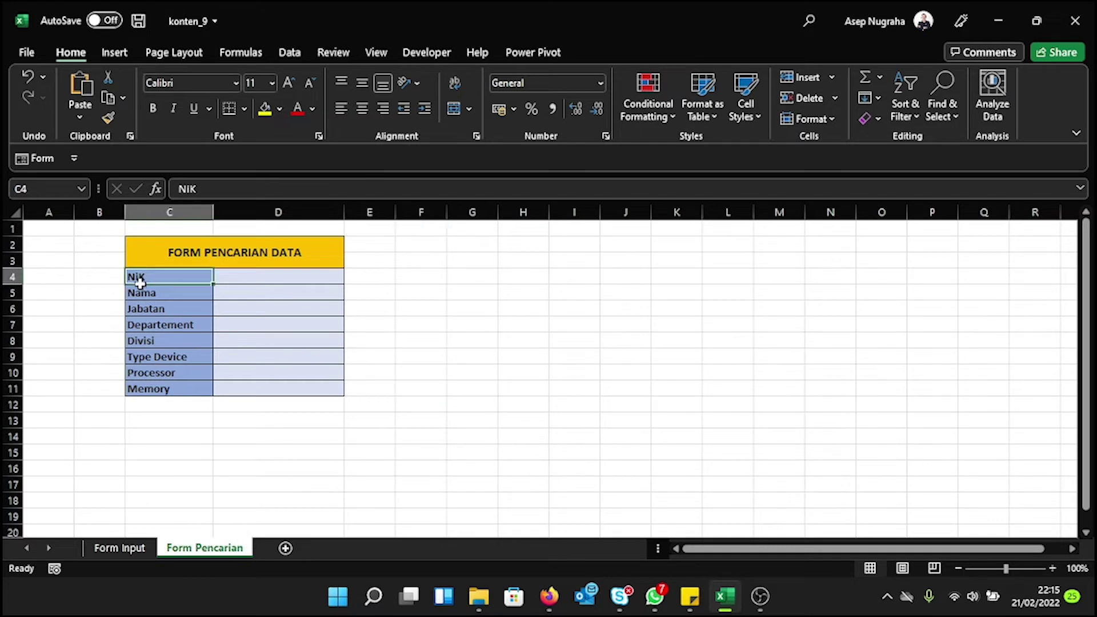
pyautogui.moveTo(140, 280); pyautogui.dragTo(141, 387)
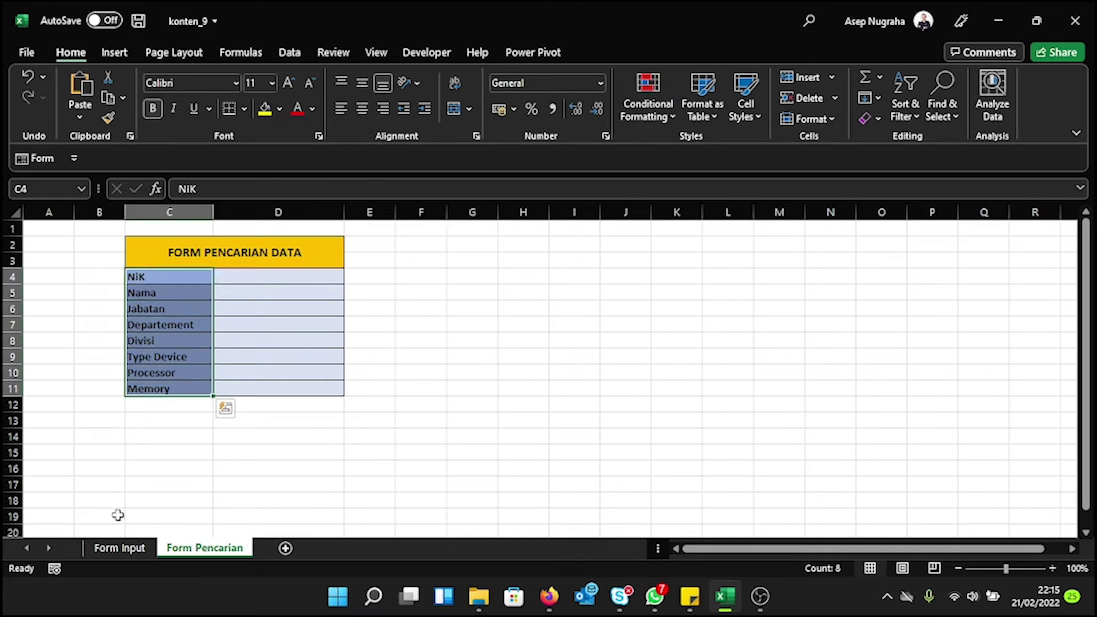
pyautogui.click(119, 547)
pyautogui.moveTo(74, 261); pyautogui.dragTo(820, 263)
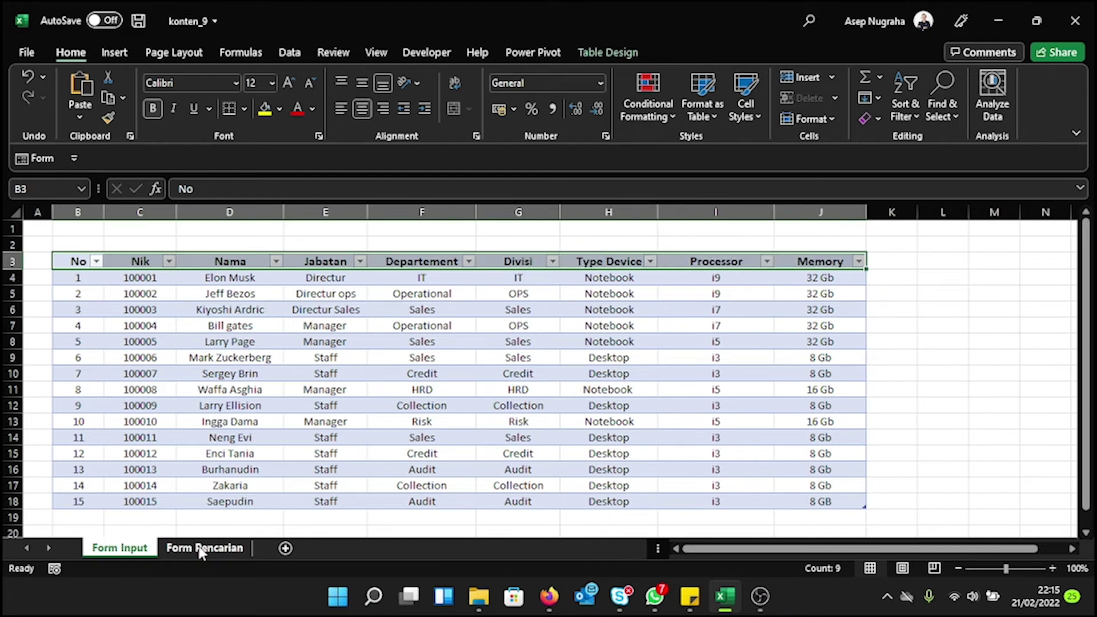
pyautogui.click(200, 548)
pyautogui.click(249, 280)
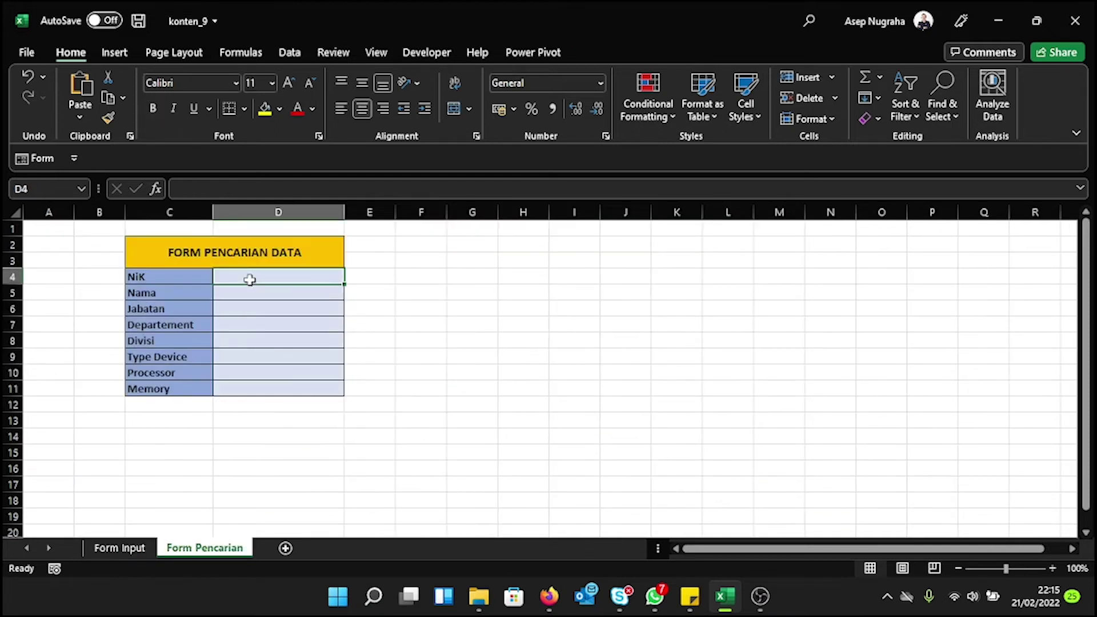
# Enter =VLOOKUP(D4;Table4[[Nik]:[Memory]];2;FALSE) in D5 to look up the name.
pyautogui.click(247, 294)
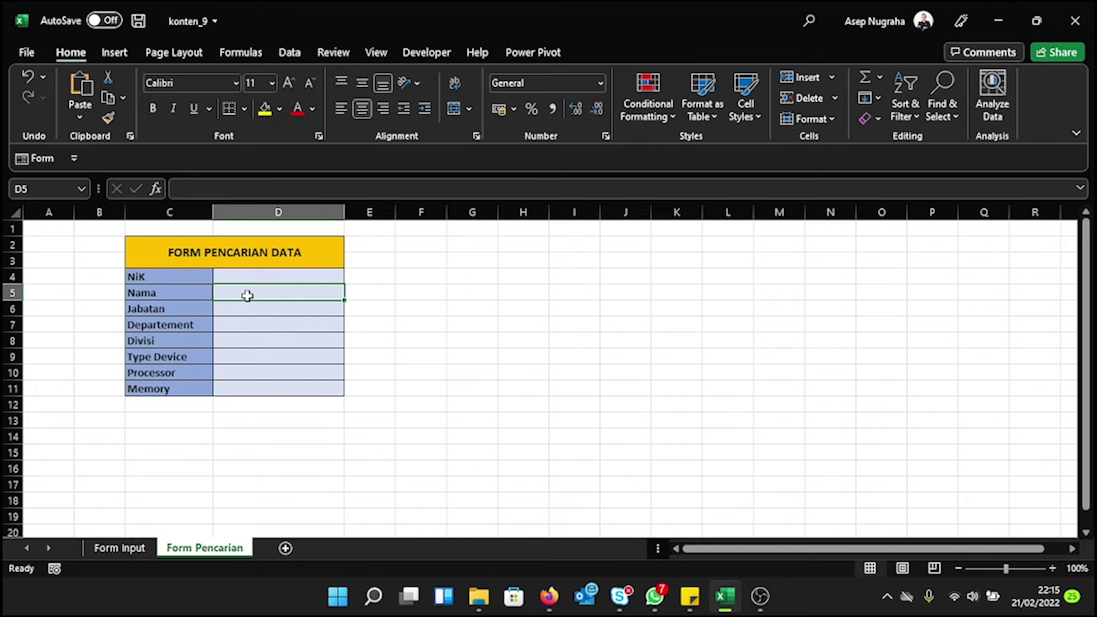
pyautogui.write('=vlook')
pyautogui.press('Tab')
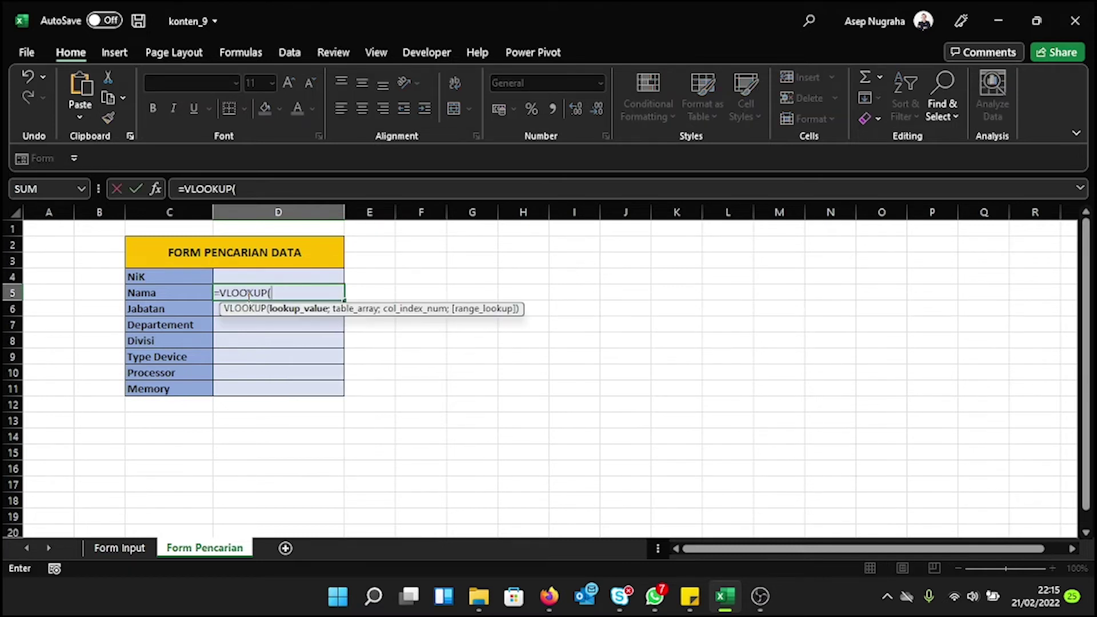
pyautogui.click(270, 276)
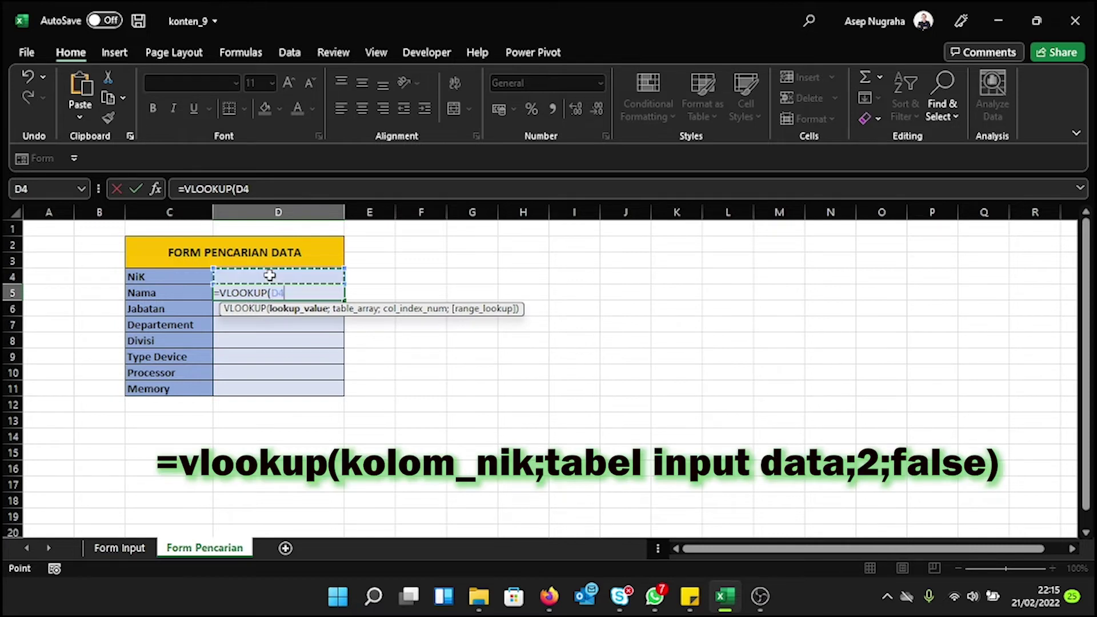
pyautogui.write(';')
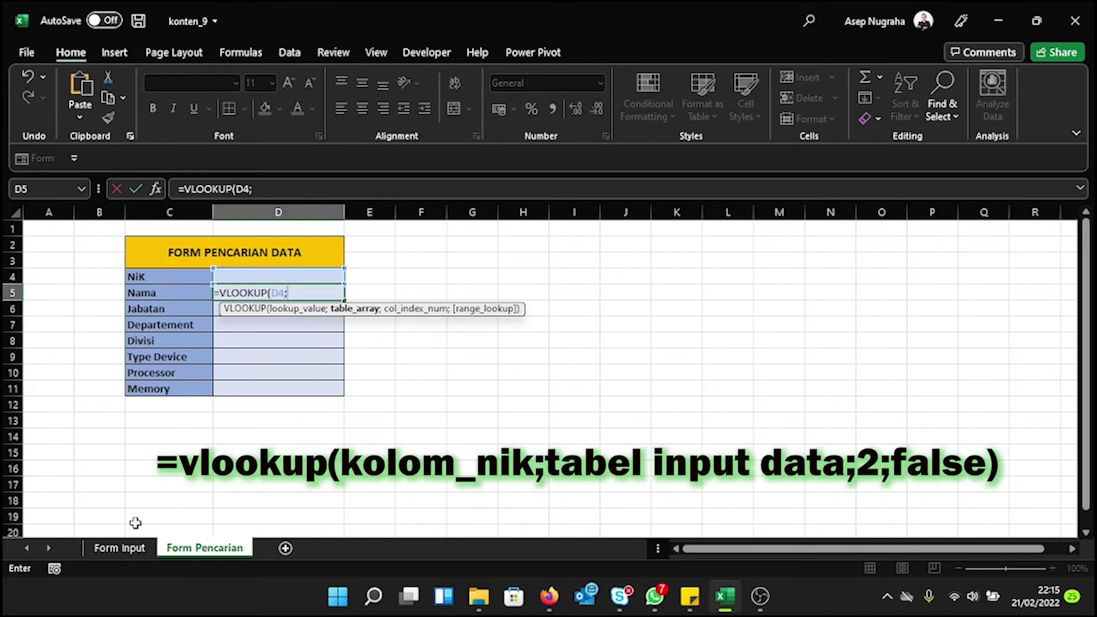
pyautogui.click(114, 547)
pyautogui.moveTo(126, 279)
pyautogui.mouseDown()
pyautogui.moveTo(691, 453)
pyautogui.moveTo(793, 498)
pyautogui.mouseUp()
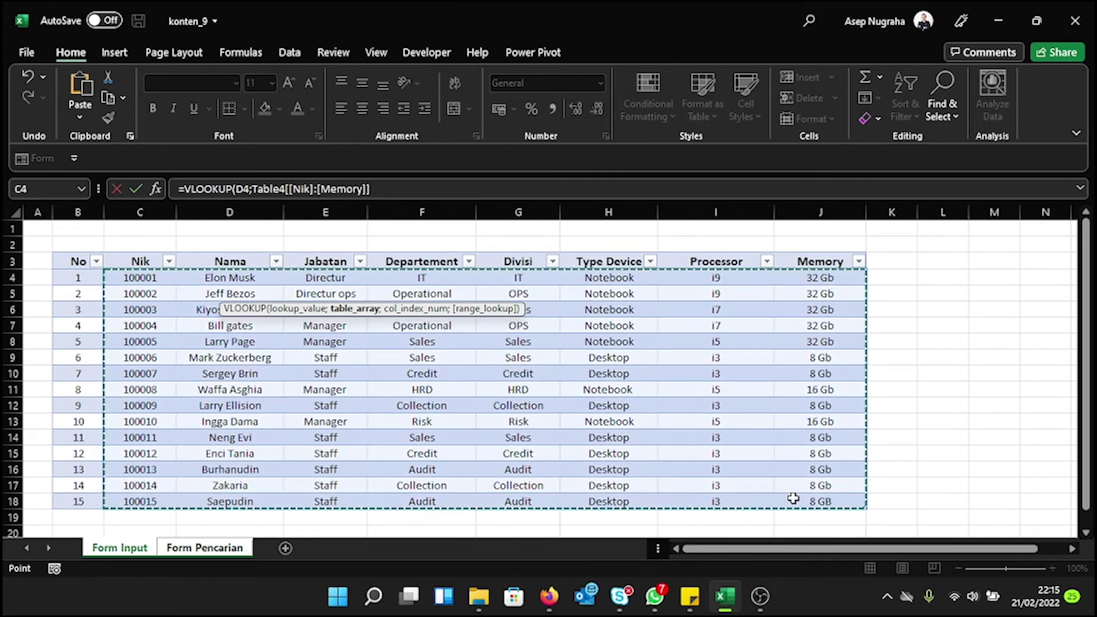
pyautogui.write(';')
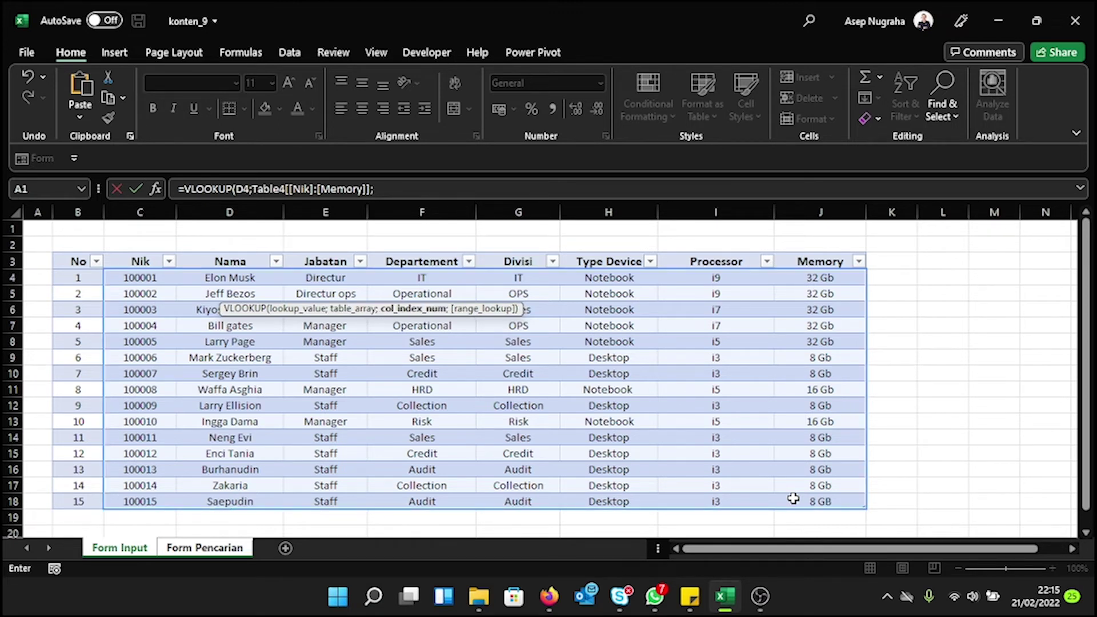
pyautogui.write('2;fal')
pyautogui.press('Down')
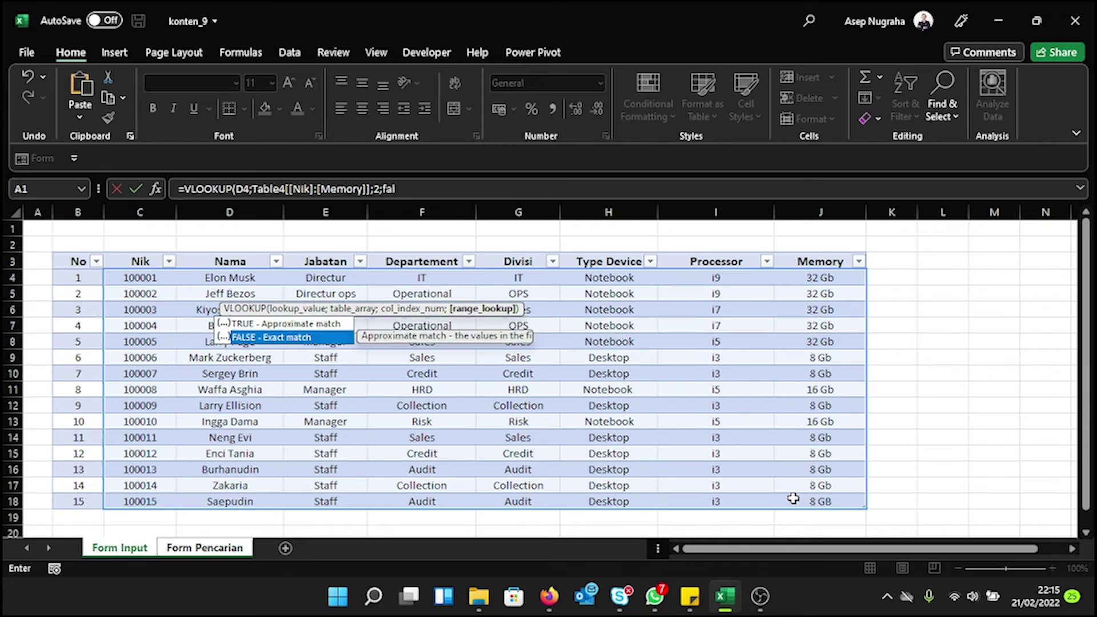
pyautogui.press('Tab')
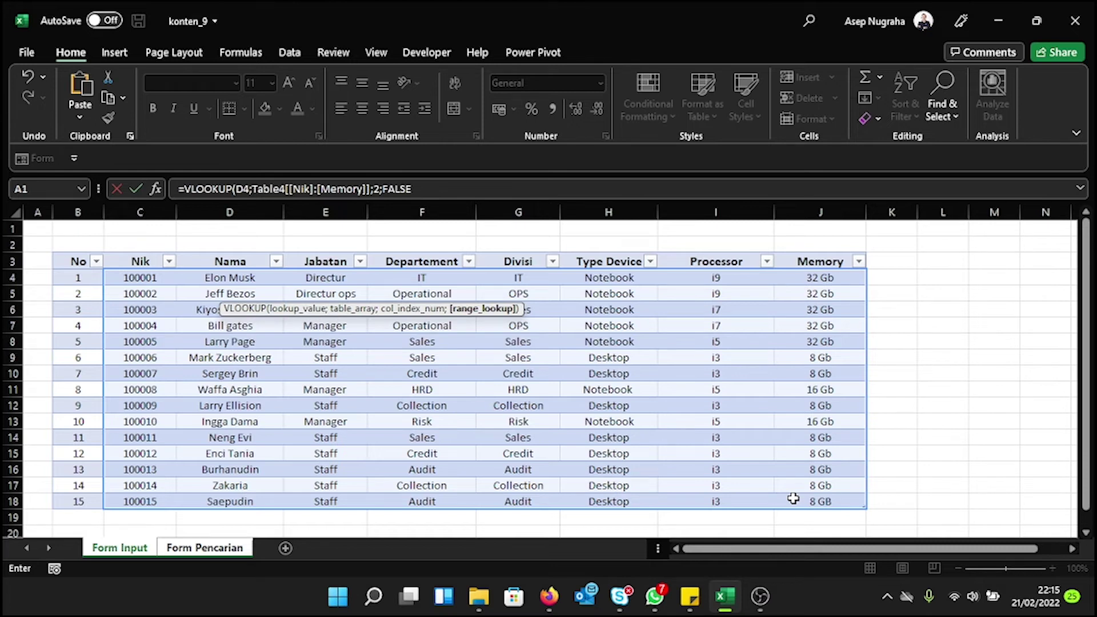
pyautogui.write(')')
pyautogui.press('Return')
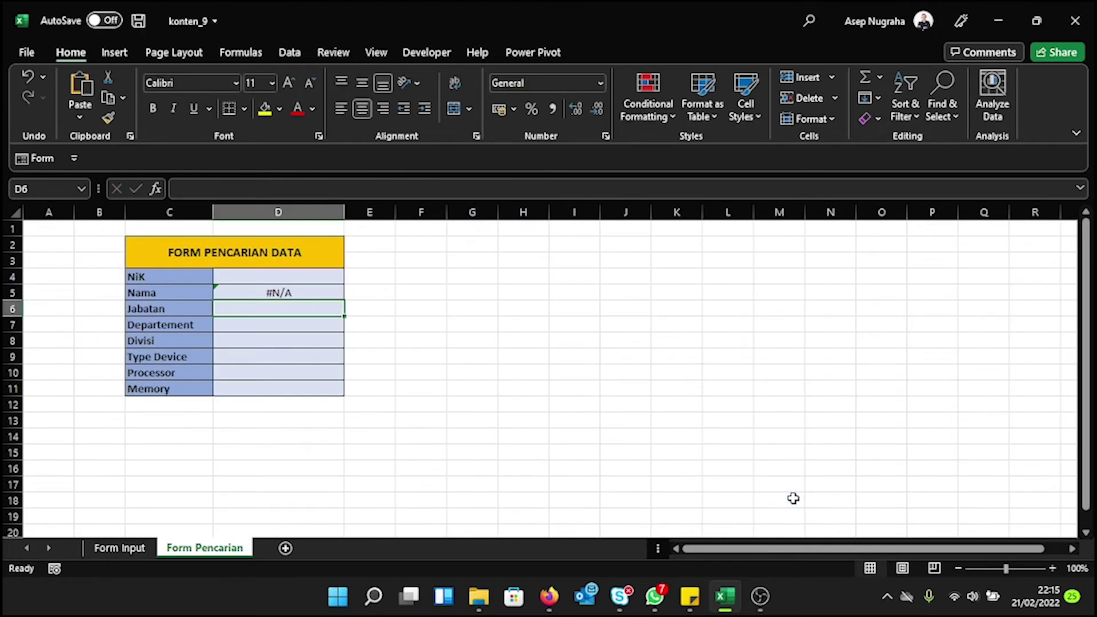
# Enter test NIK 100001 in D4 so the name appears, then go to D6.
pyautogui.click(299, 292)
pyautogui.click(250, 278)
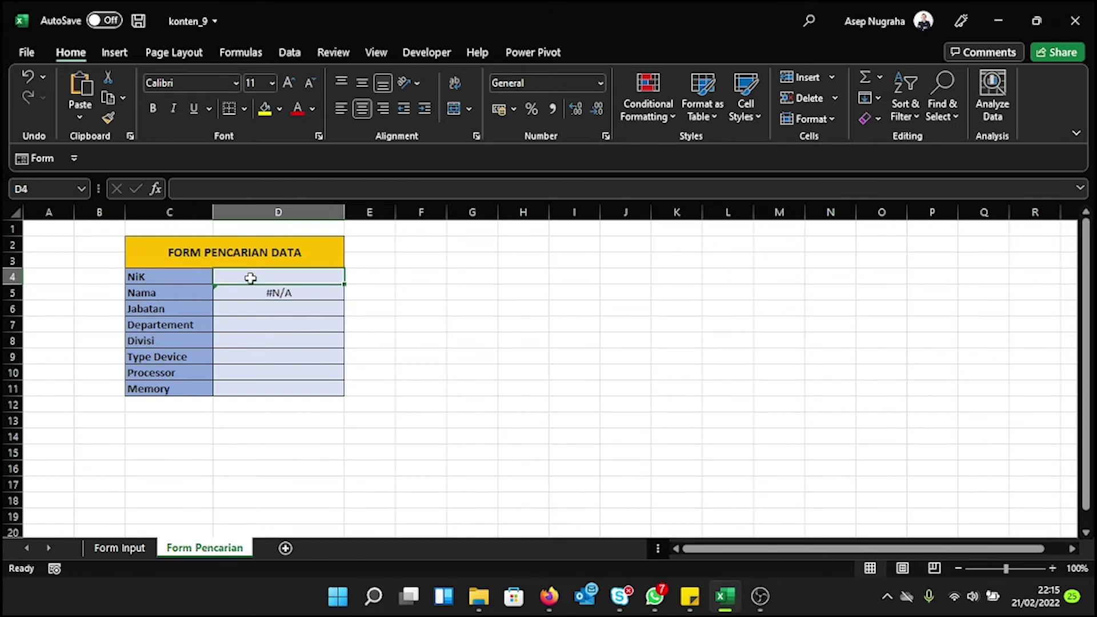
pyautogui.write('100001')
pyautogui.press('Return')
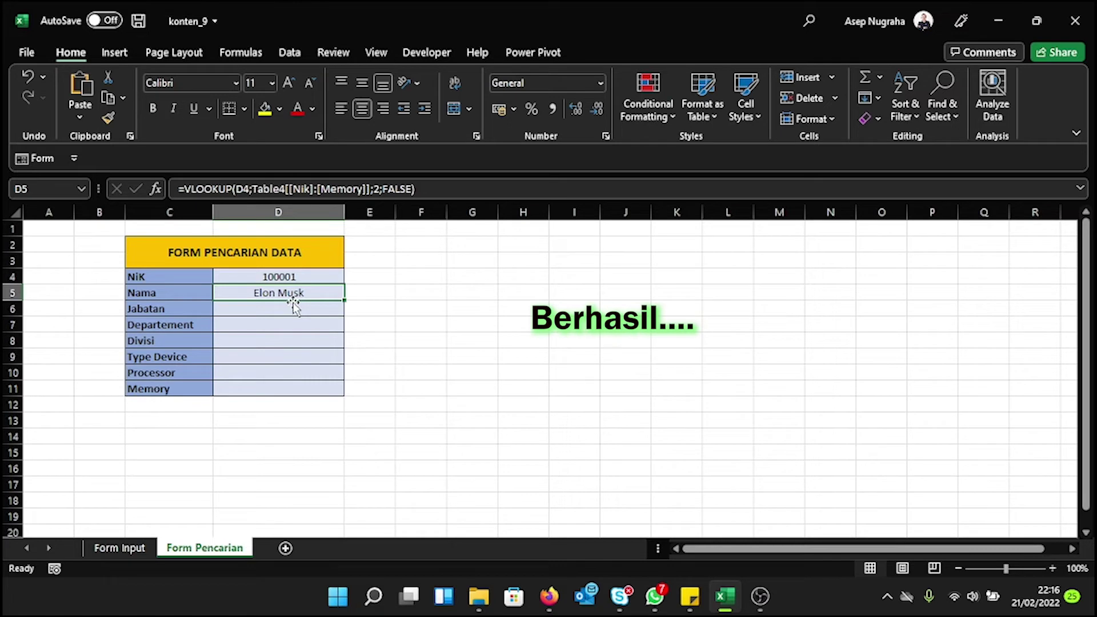
pyautogui.click(267, 313)
# Enter =VLOOKUP(D4;Table4[[Nik]:[Memory]];3;FALSE) in D6, showing Jabatan Directur.
pyautogui.write('=')
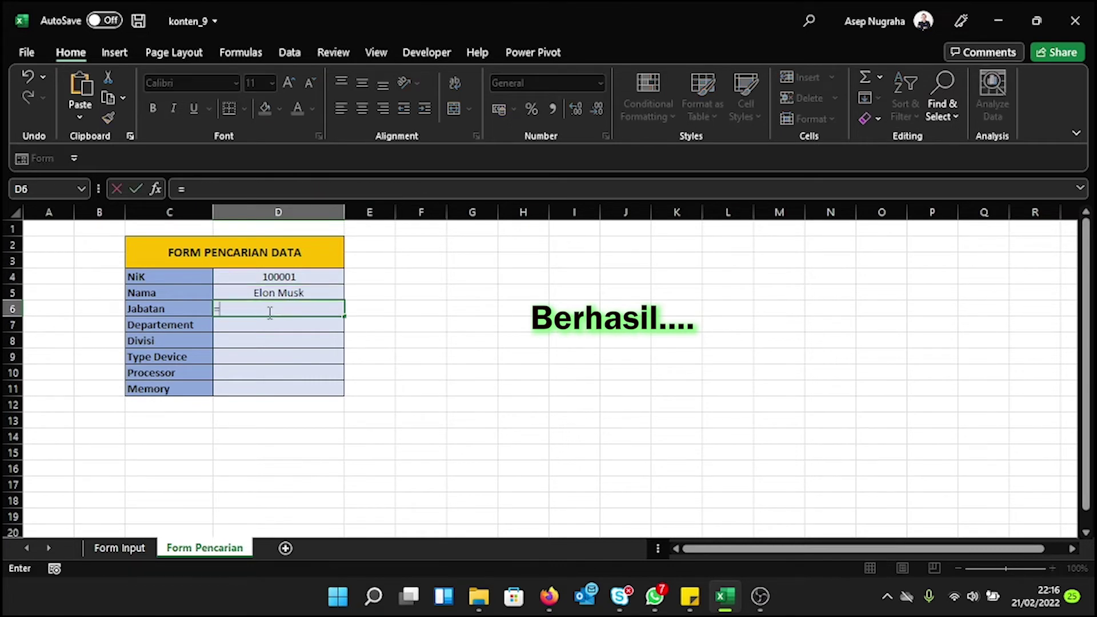
pyautogui.write('vlook')
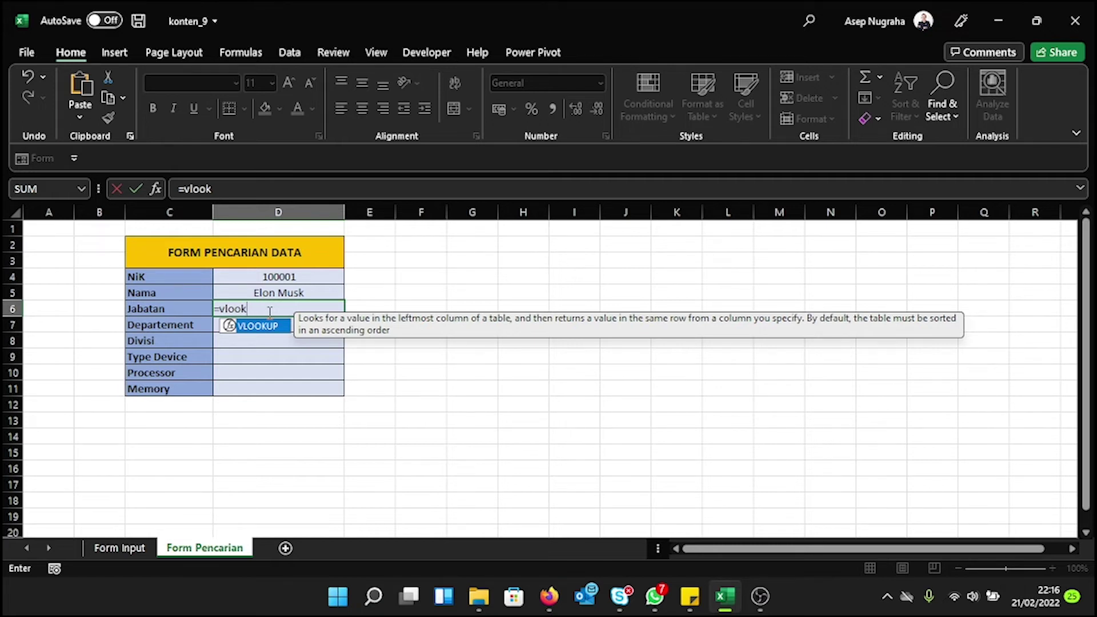
pyautogui.doubleClick(269, 323)
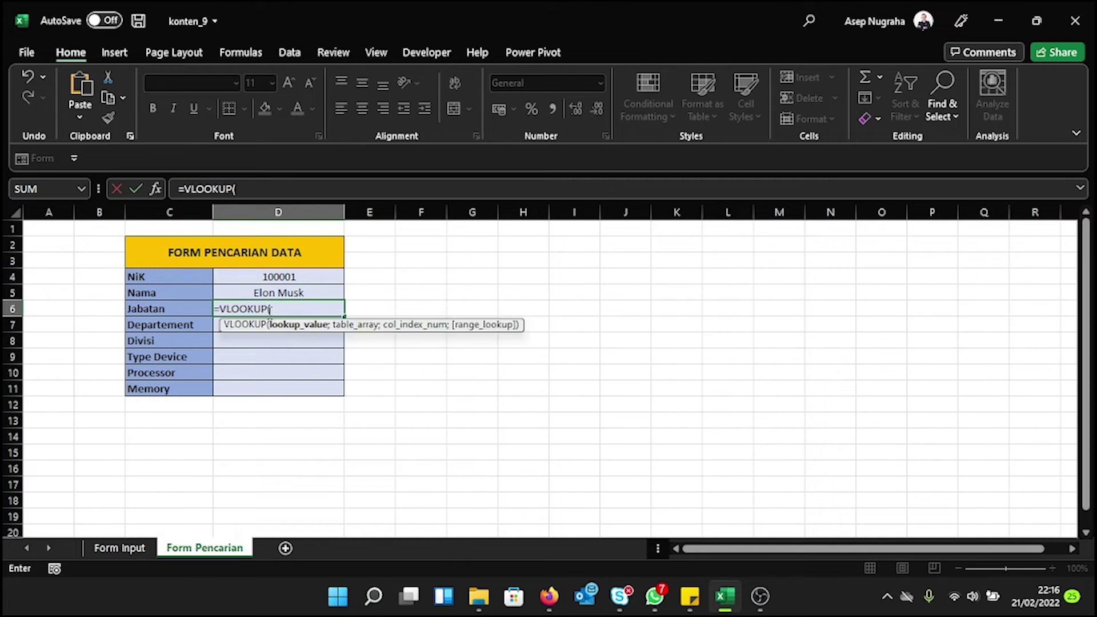
pyautogui.click(282, 275)
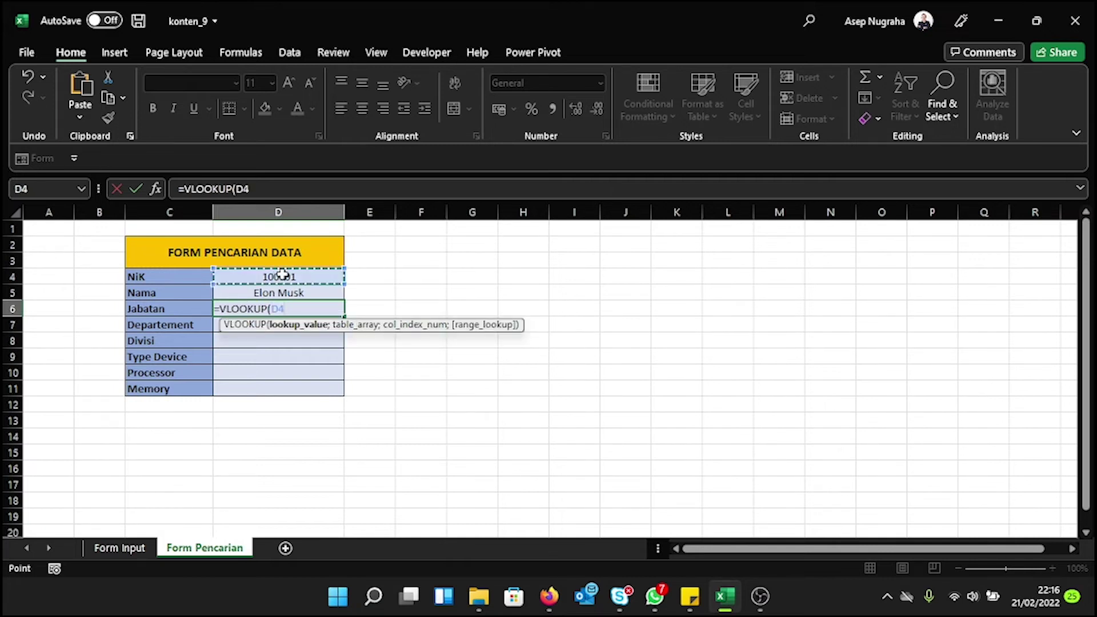
pyautogui.write(';')
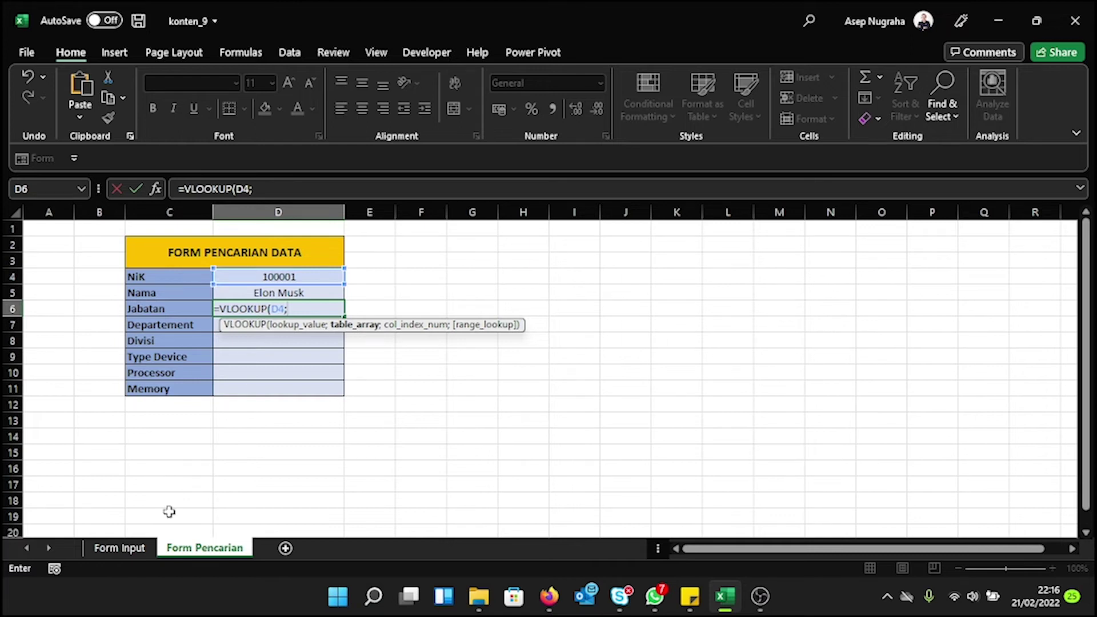
pyautogui.click(120, 547)
pyautogui.moveTo(126, 279); pyautogui.dragTo(796, 503)
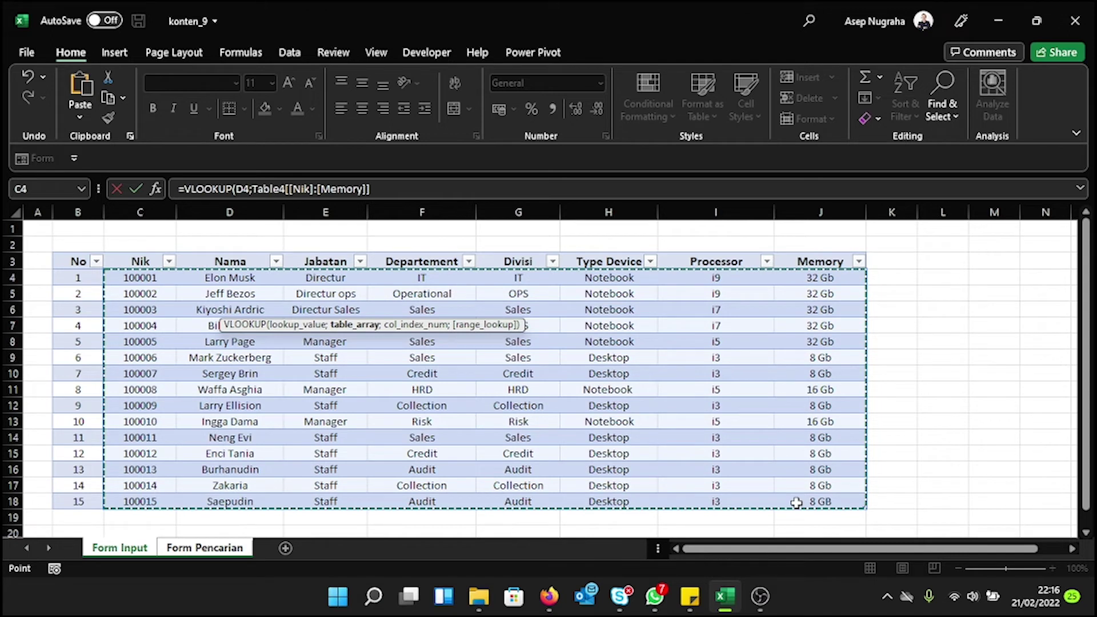
pyautogui.write(';')
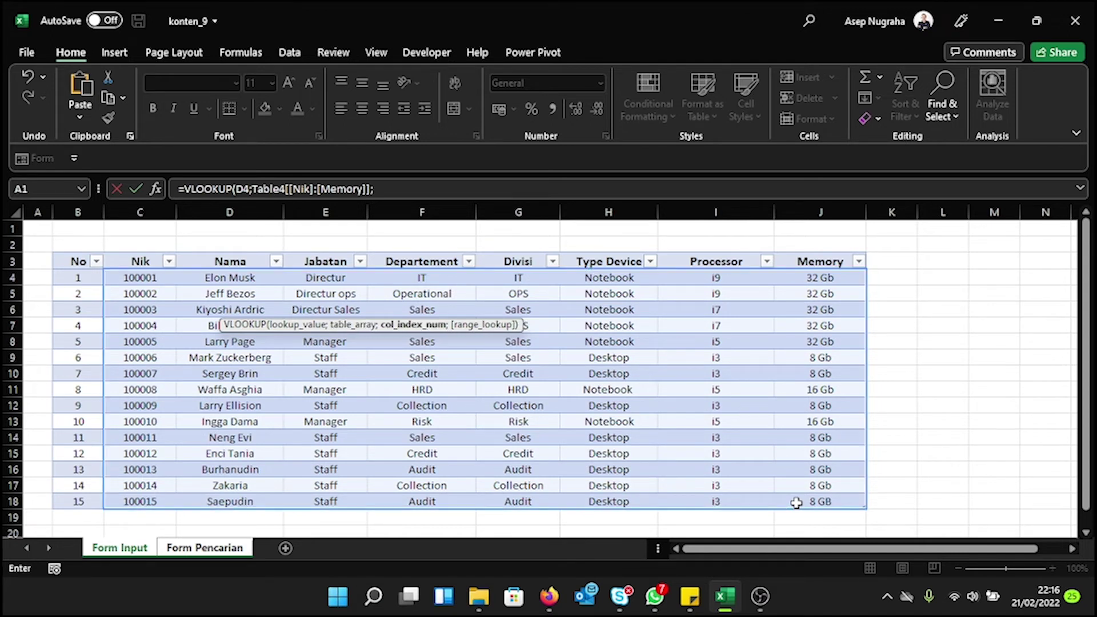
pyautogui.write('3')
pyautogui.write(';fal')
pyautogui.press('Down')
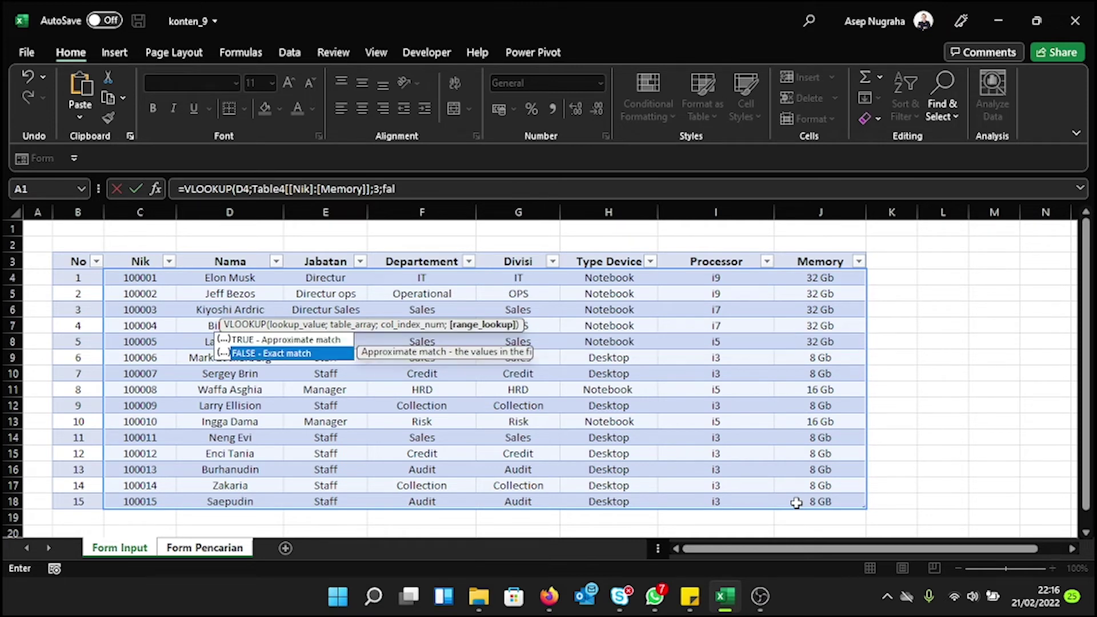
pyautogui.press('Tab')
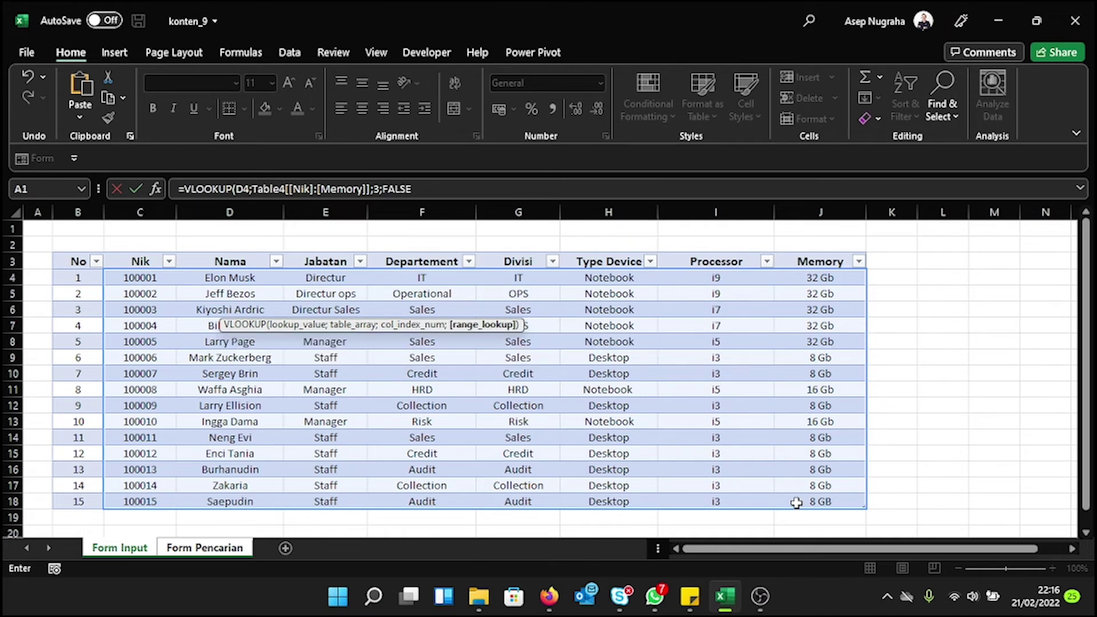
pyautogui.write(')')
pyautogui.press('Return')
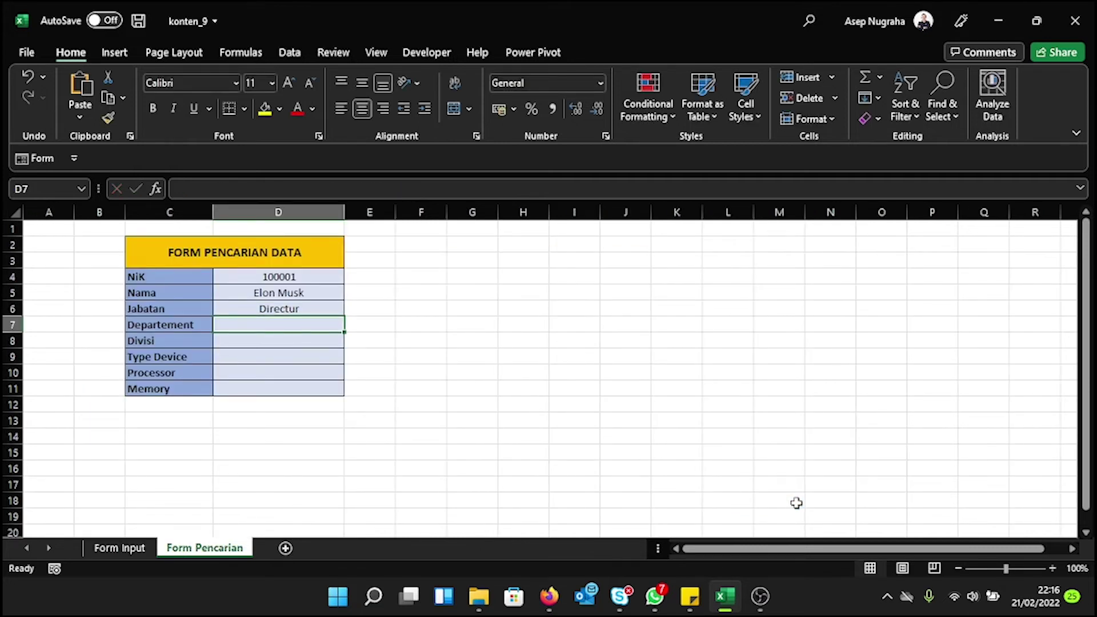
# Enter =VLOOKUP(D4;Table4[[Nik]:[Memory]];4;FALSE) in D7 for the Departement.
pyautogui.write('=vloo')
pyautogui.press('Tab')
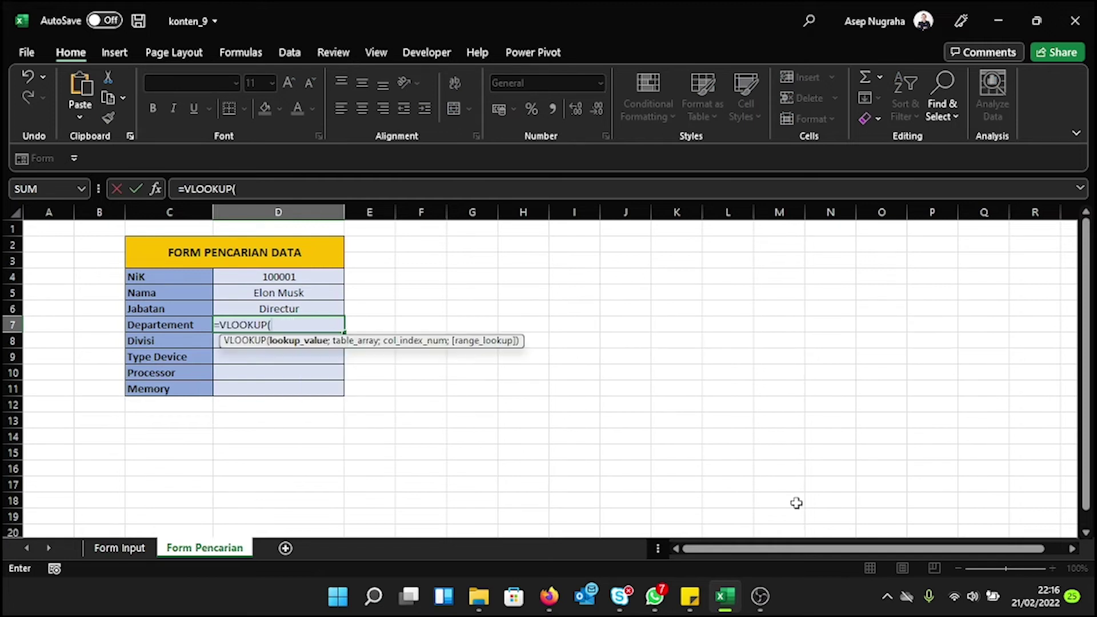
pyautogui.click(280, 278)
pyautogui.write(';')
pyautogui.click(120, 548)
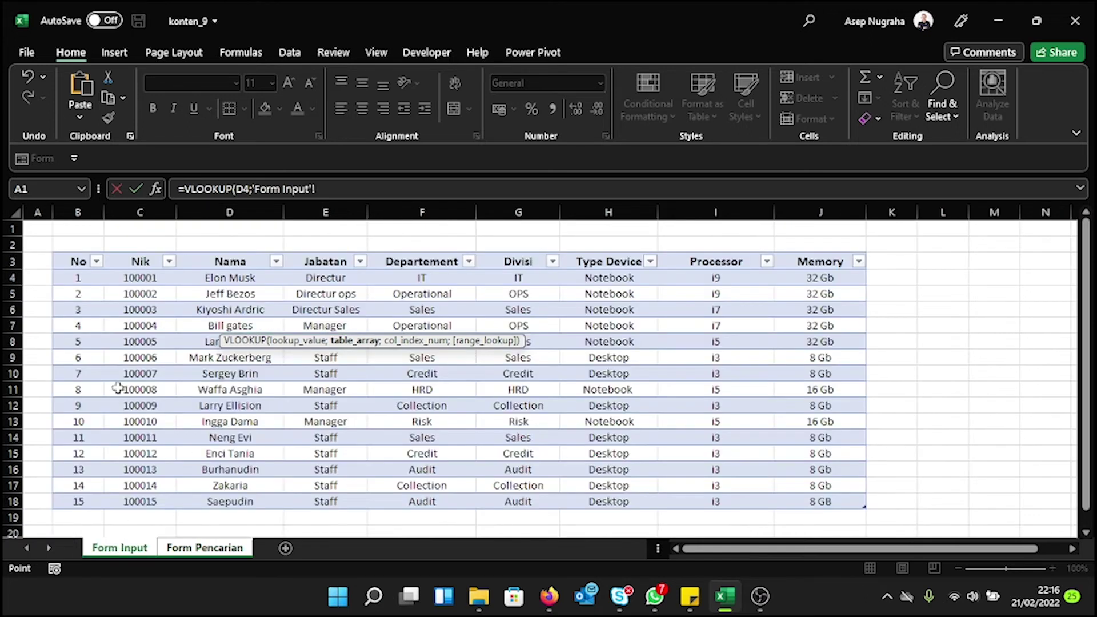
pyautogui.moveTo(123, 277); pyautogui.dragTo(797, 493)
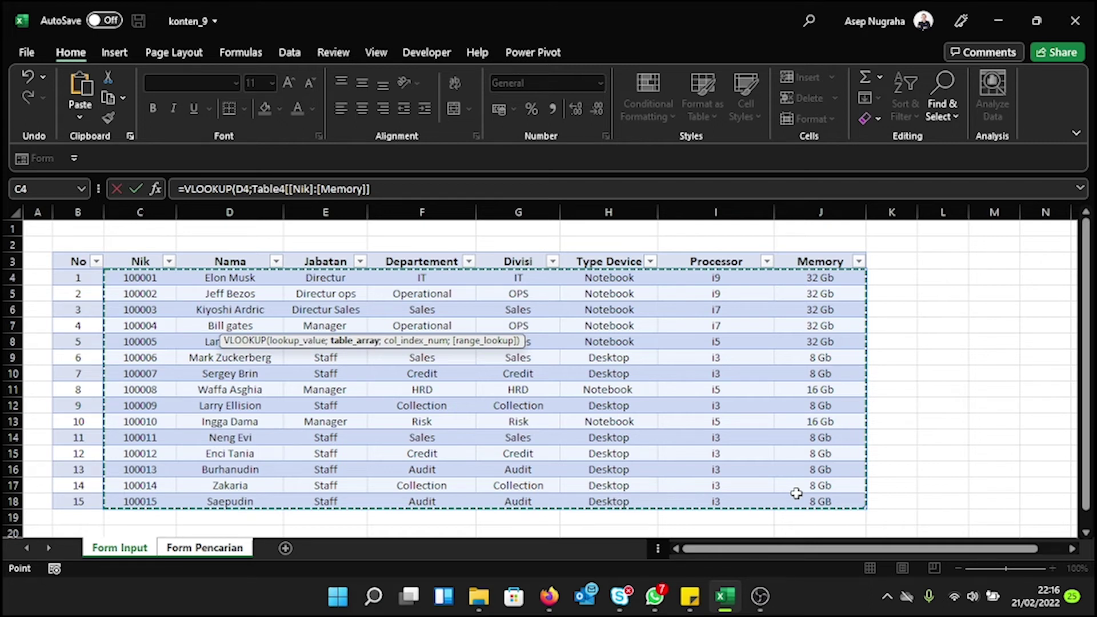
pyautogui.write(';')
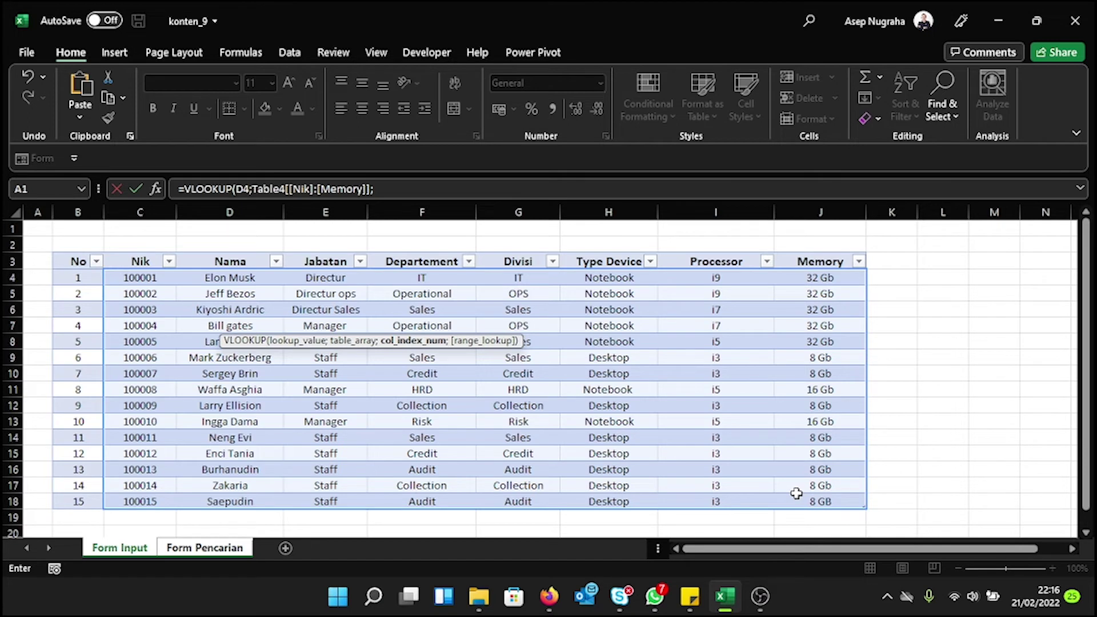
pyautogui.write('4')
pyautogui.write(';fa')
pyautogui.press('Down')
pyautogui.press('Tab')
pyautogui.write(')')
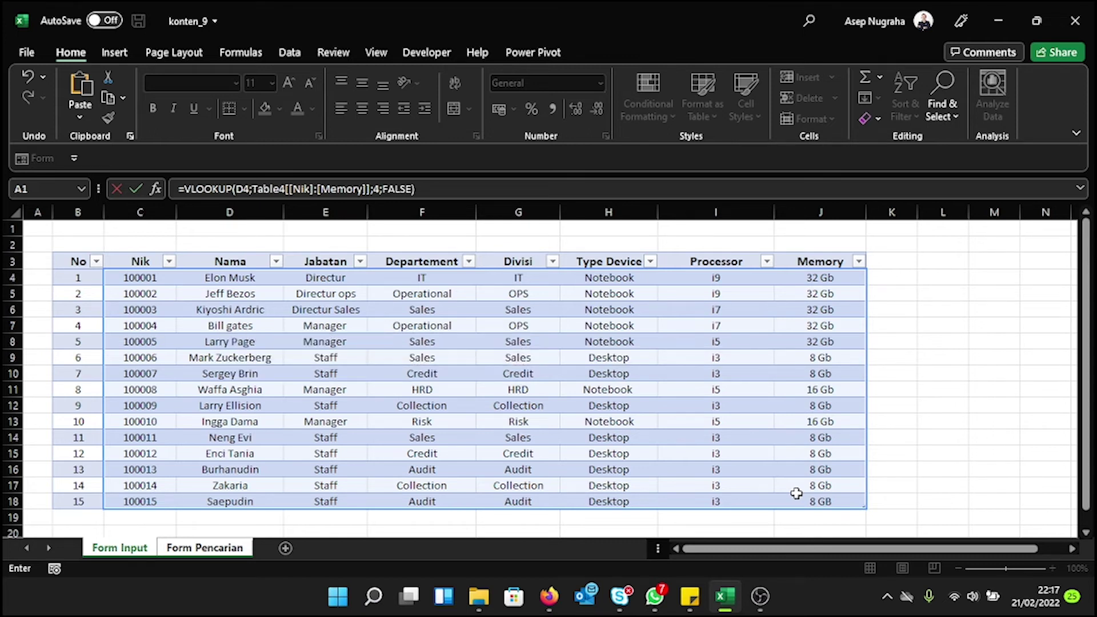
pyautogui.press('Return')
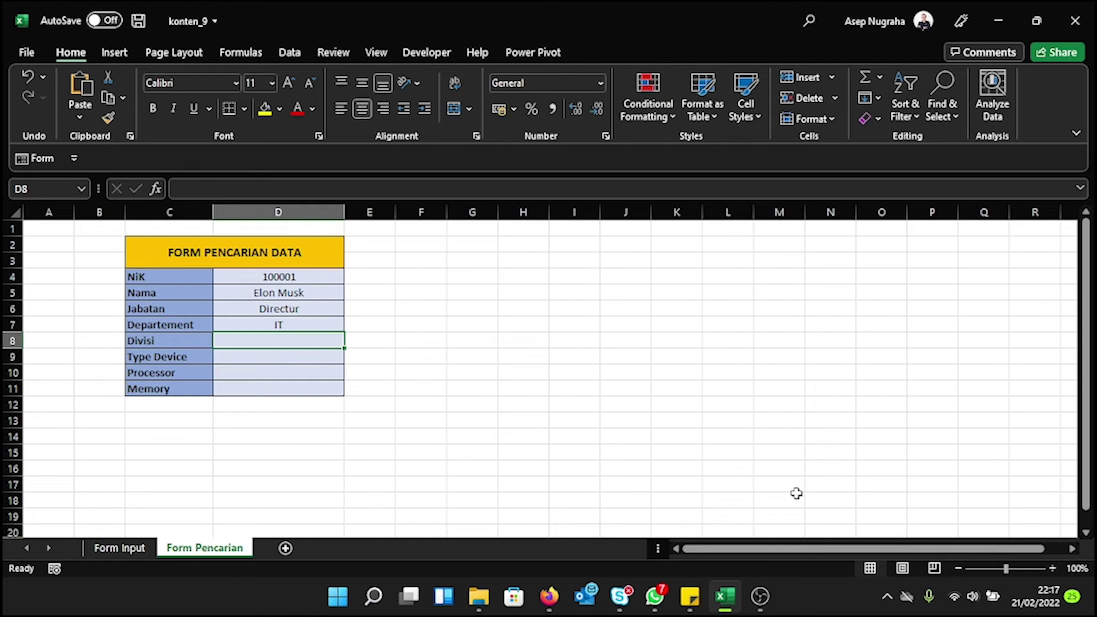
# Enter the same exact-match VLOOKUP using column 5 in D8 for the Divisi.
pyautogui.write('=vloo')
pyautogui.press('Tab')
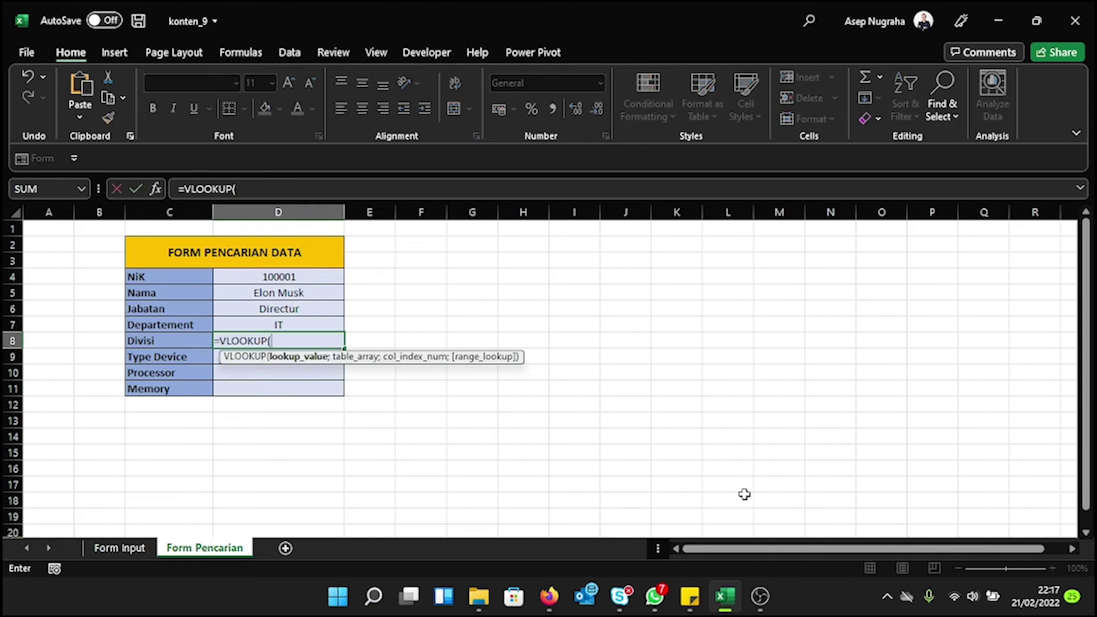
pyautogui.click(304, 278)
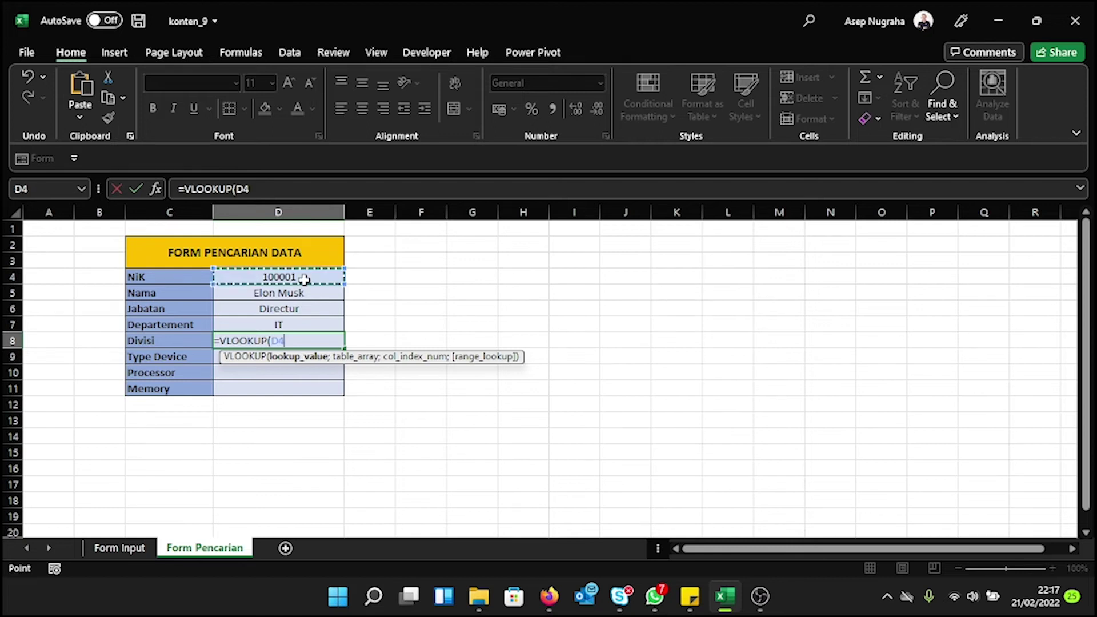
pyautogui.write(';')
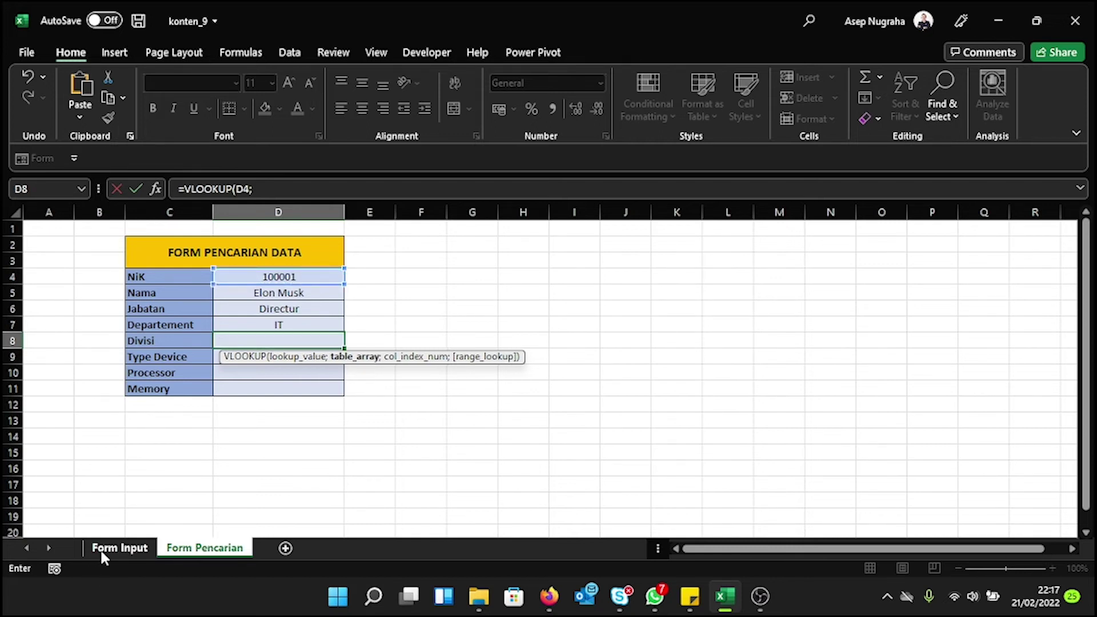
pyautogui.click(100, 548)
pyautogui.moveTo(133, 277); pyautogui.dragTo(802, 502)
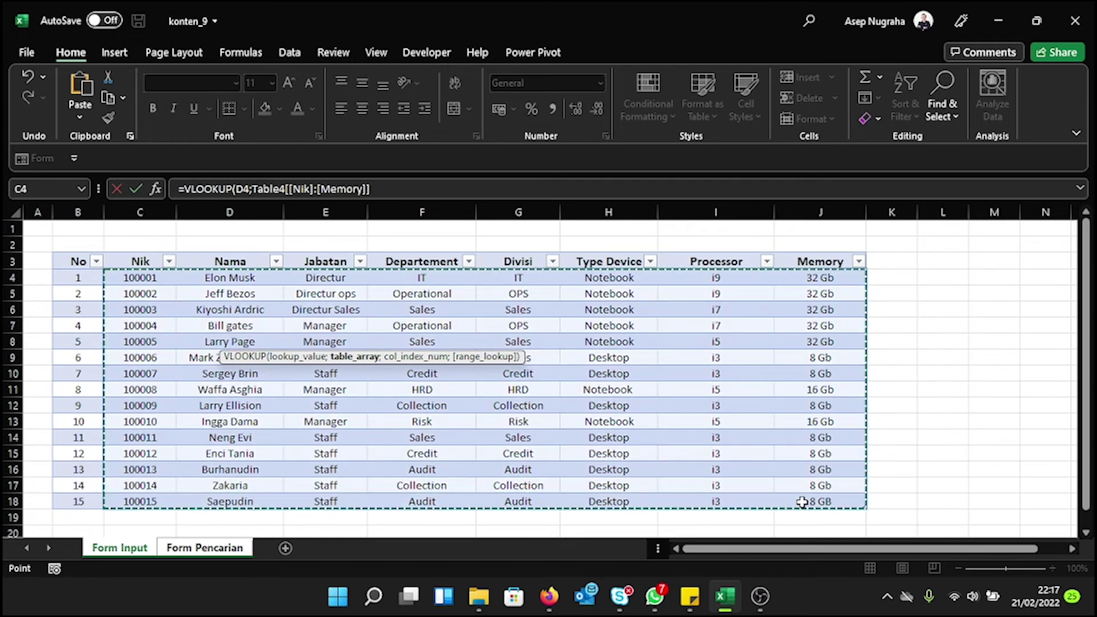
pyautogui.write(';')
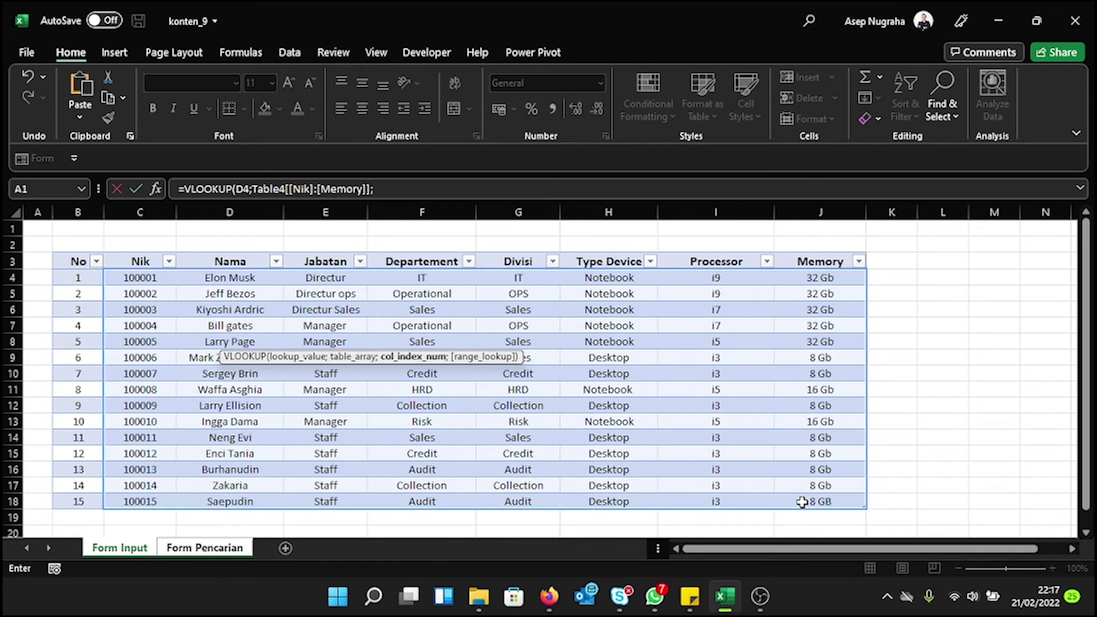
pyautogui.write('5')
pyautogui.write(';fal')
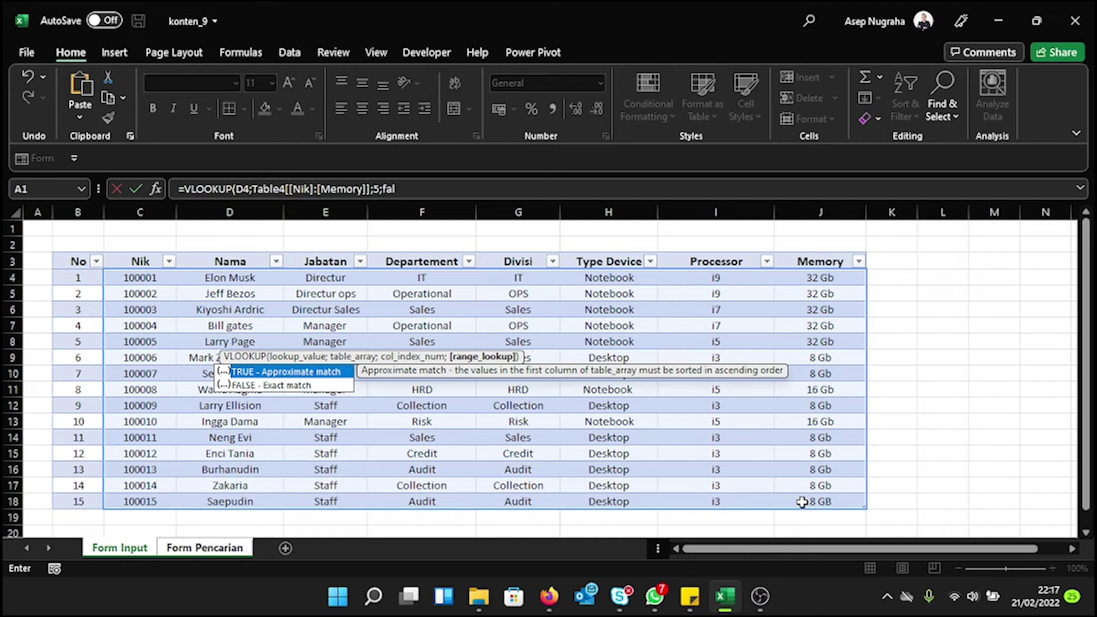
pyautogui.press('Down')
pyautogui.press('Tab')
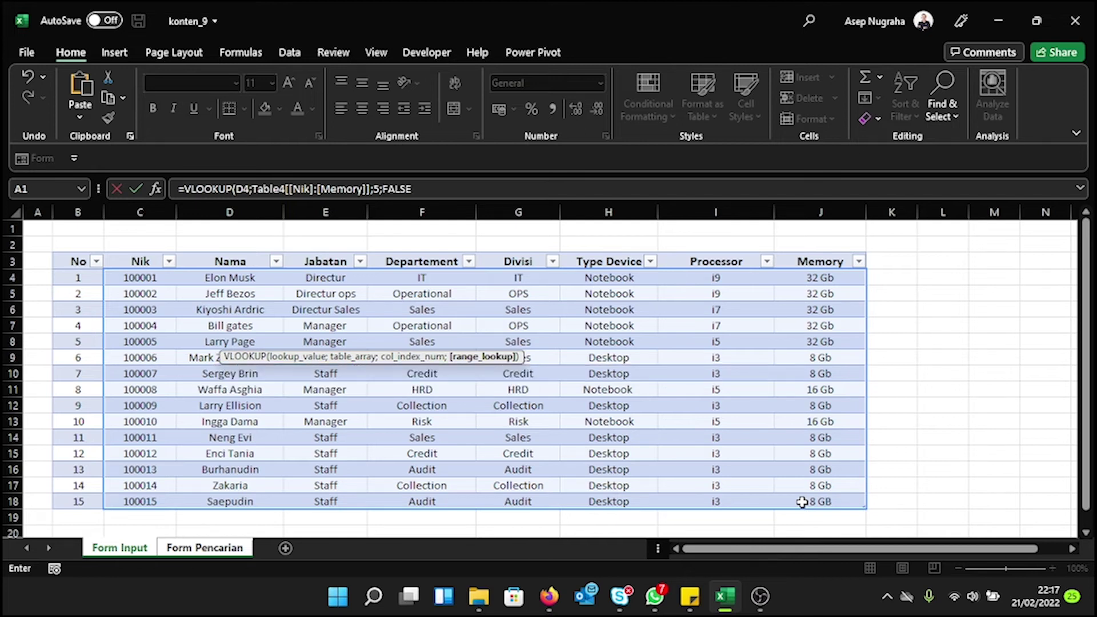
pyautogui.write(')')
pyautogui.press('Return')
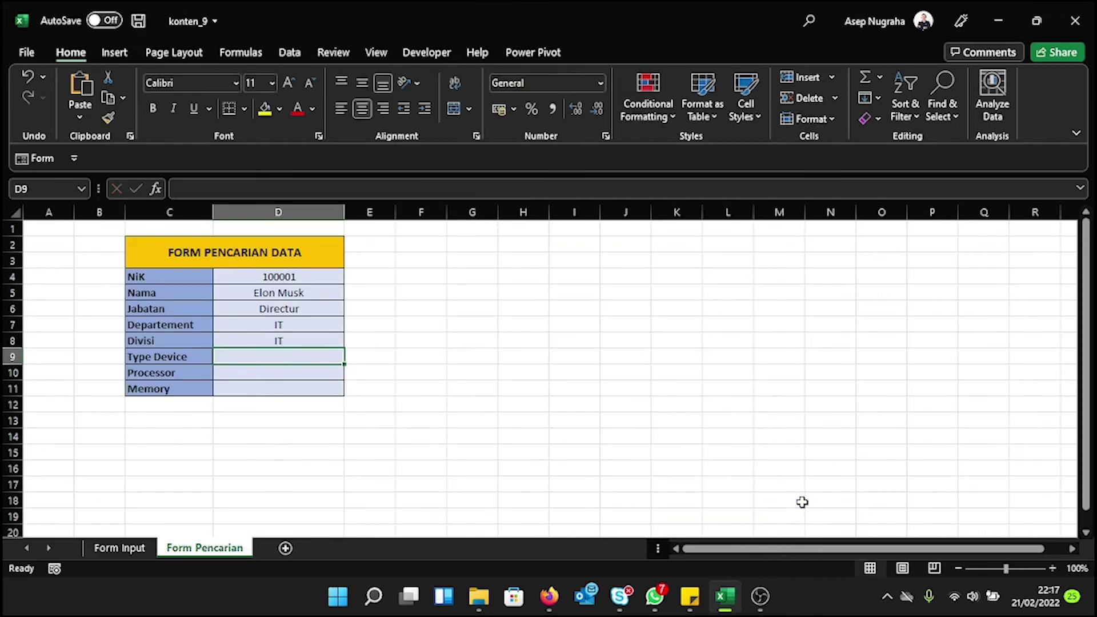
# Enter =VLOOKUP(D4;Table4[[Nik]:[Memory]];6;FALSE) in D9, returning Type Device Notebook.
pyautogui.write('=vloo')
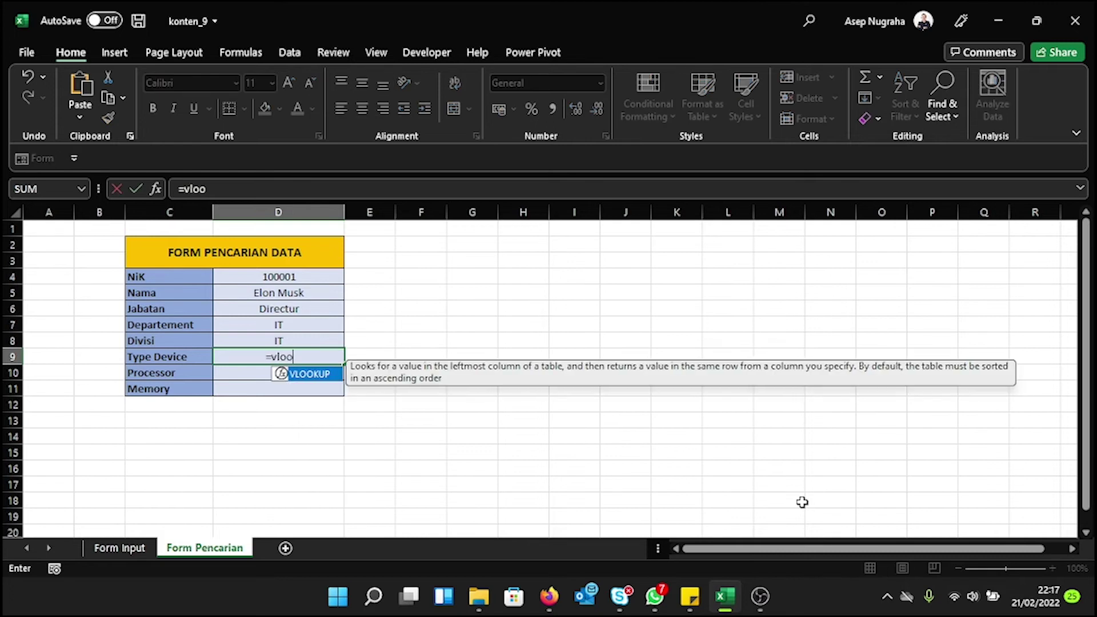
pyautogui.press('Tab')
pyautogui.click(281, 275)
pyautogui.write(';')
pyautogui.click(117, 547)
pyautogui.moveTo(128, 276)
pyautogui.mouseDown()
pyautogui.moveTo(734, 465)
pyautogui.moveTo(788, 497)
pyautogui.mouseUp()
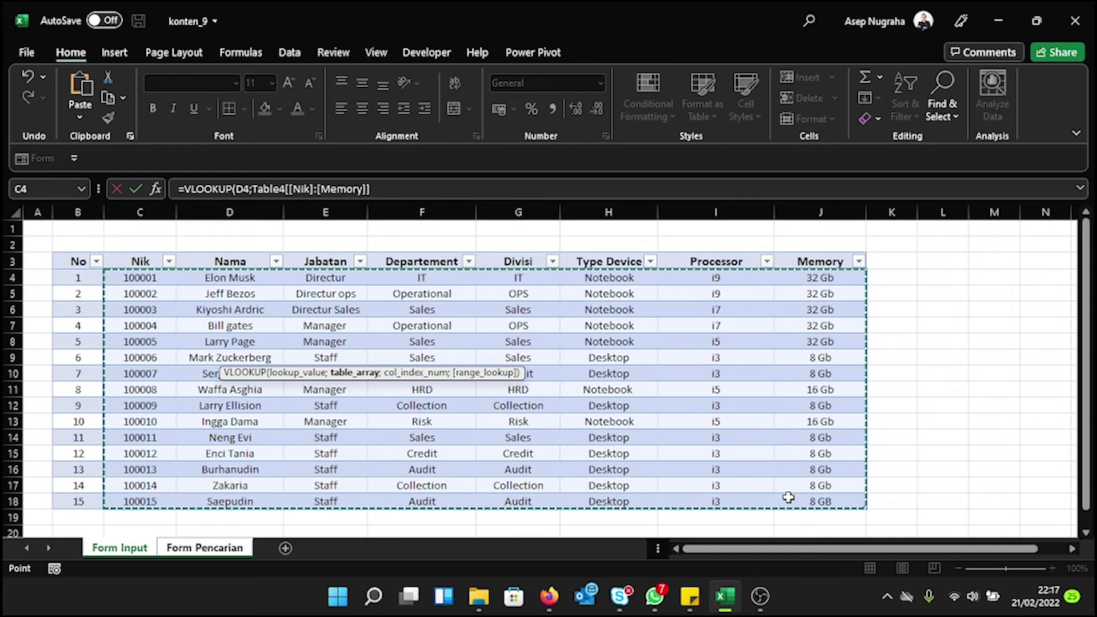
pyautogui.write(';')
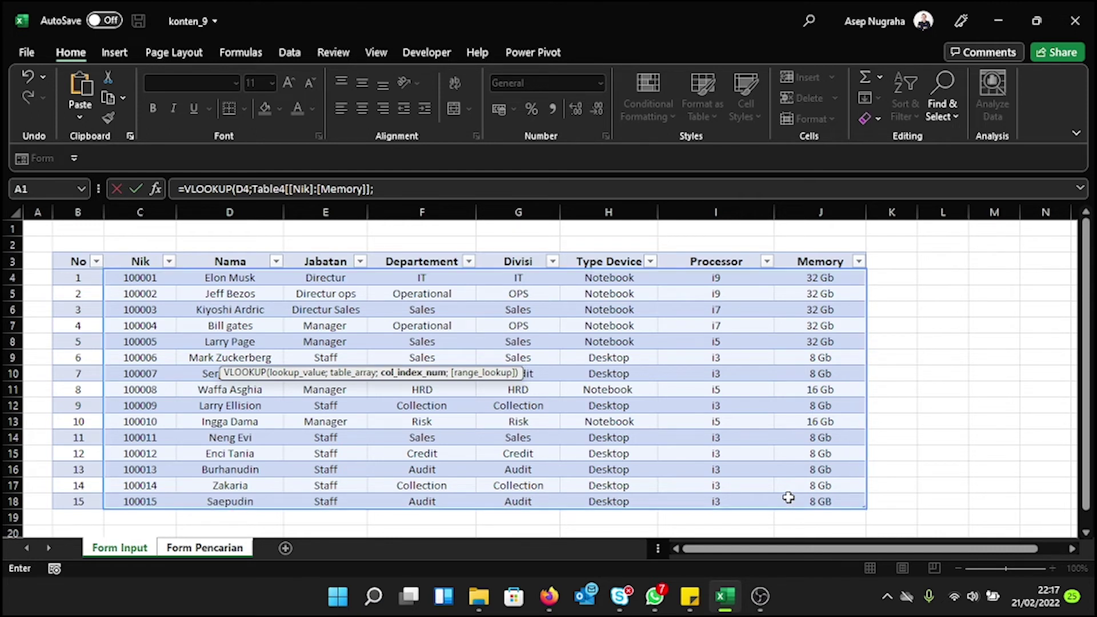
pyautogui.write('6')
pyautogui.write(';fal')
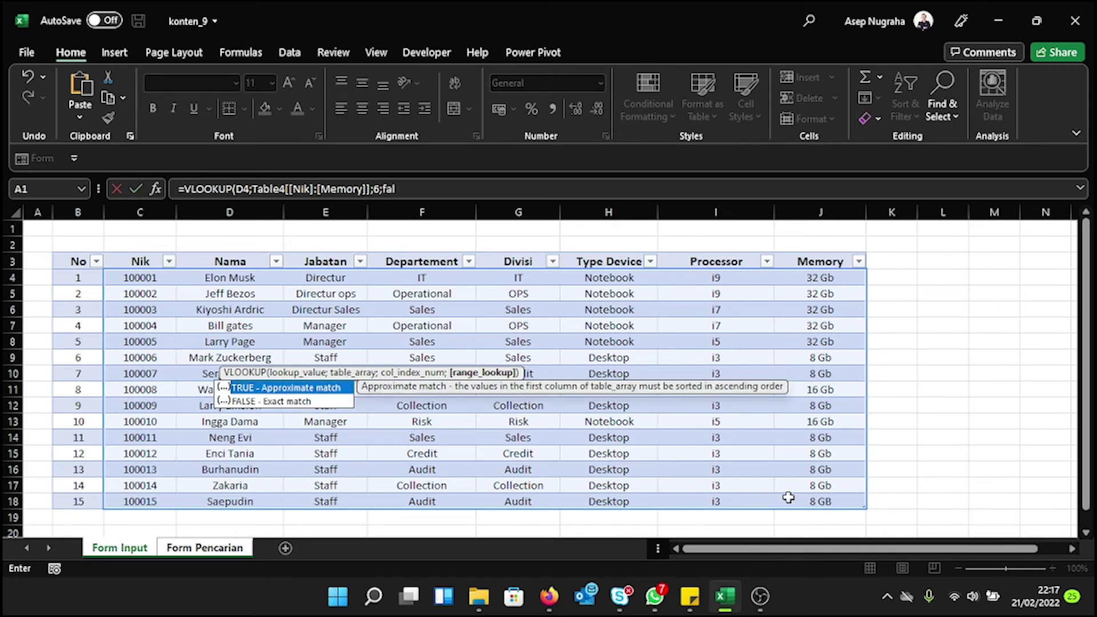
pyautogui.press('Down')
pyautogui.press('Tab')
pyautogui.write(')')
pyautogui.press('Return')
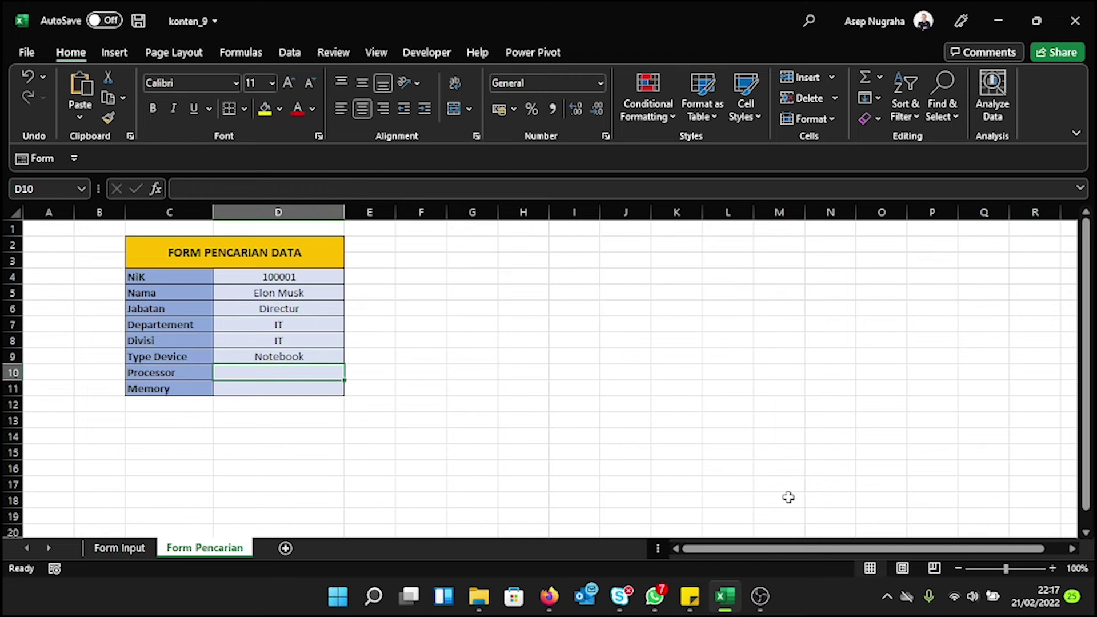
# Enter =VLOOKUP(D4;Table4[[Nik]:[Memory]];7;FALSE) in D10, returning Processor i9.
pyautogui.write('=vloo')
pyautogui.press('Tab')
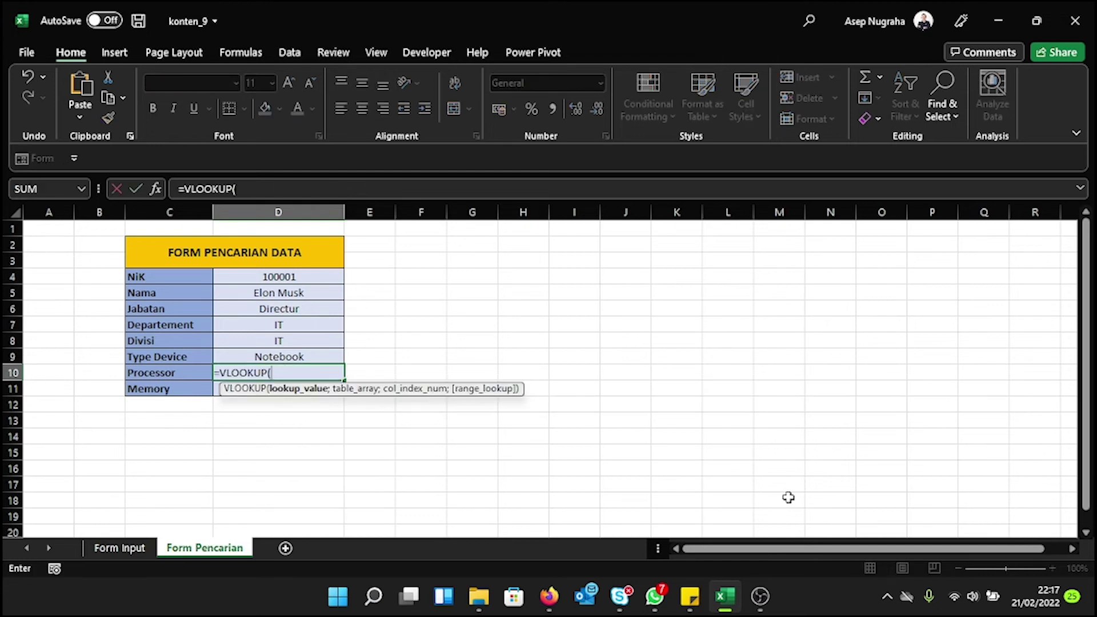
pyautogui.click(271, 278)
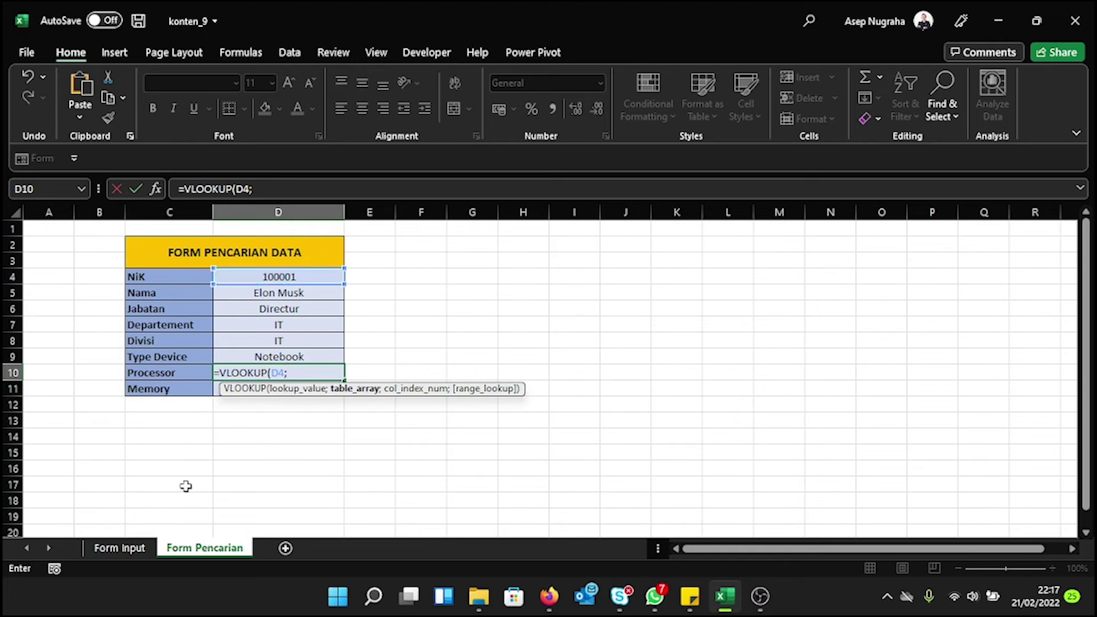
pyautogui.click(94, 547)
pyautogui.moveTo(141, 278); pyautogui.dragTo(799, 498)
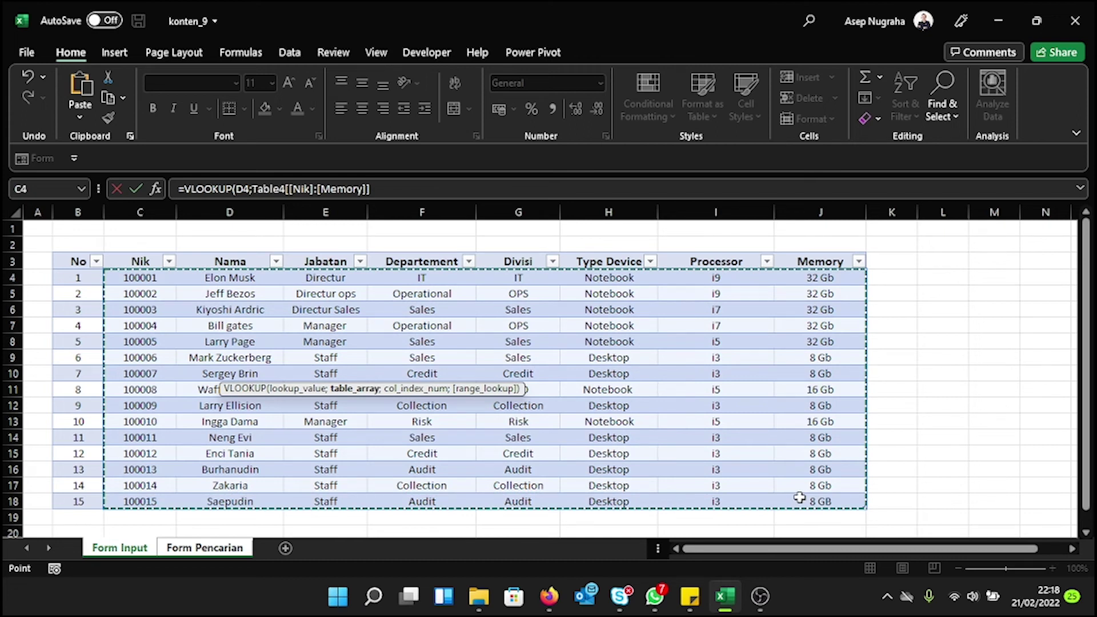
pyautogui.write(';')
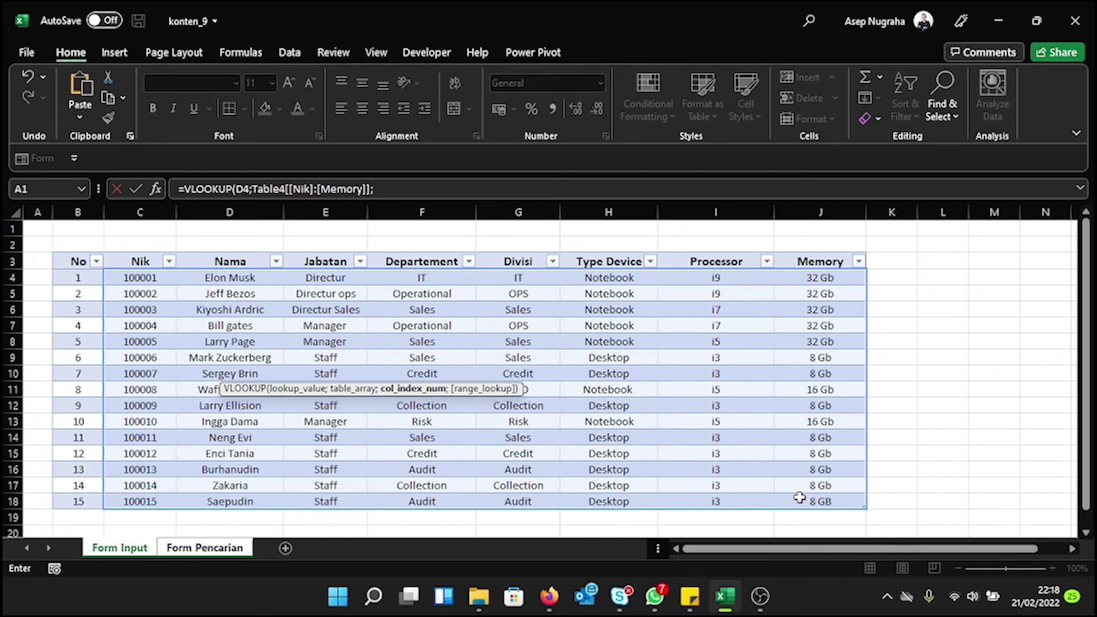
pyautogui.write('7')
pyautogui.write(';fal')
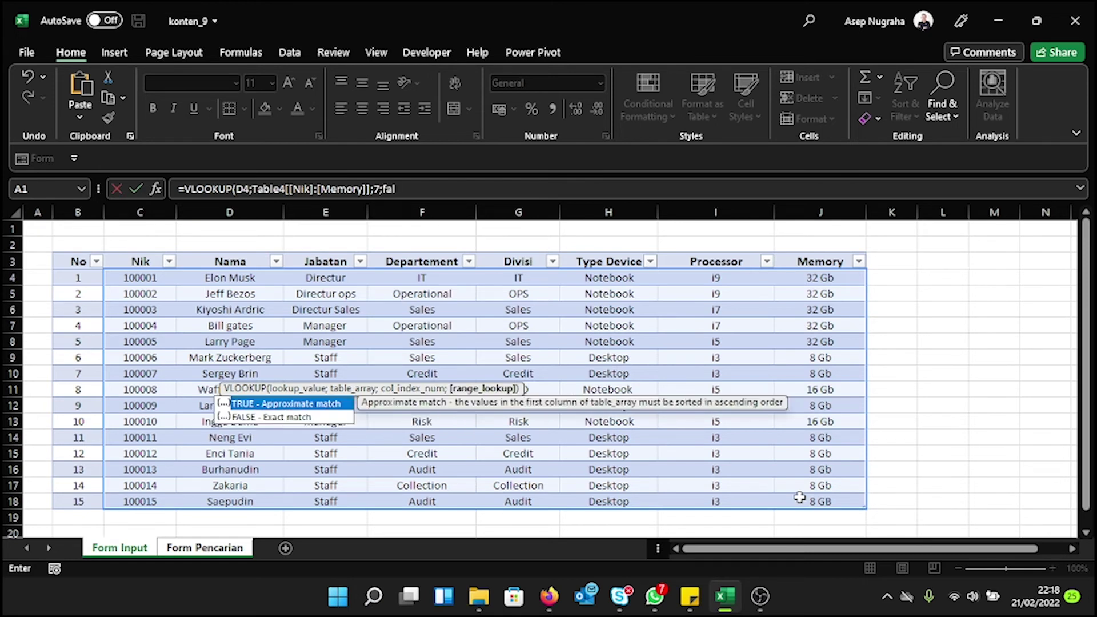
pyautogui.press('Down')
pyautogui.press('Tab')
pyautogui.write(')')
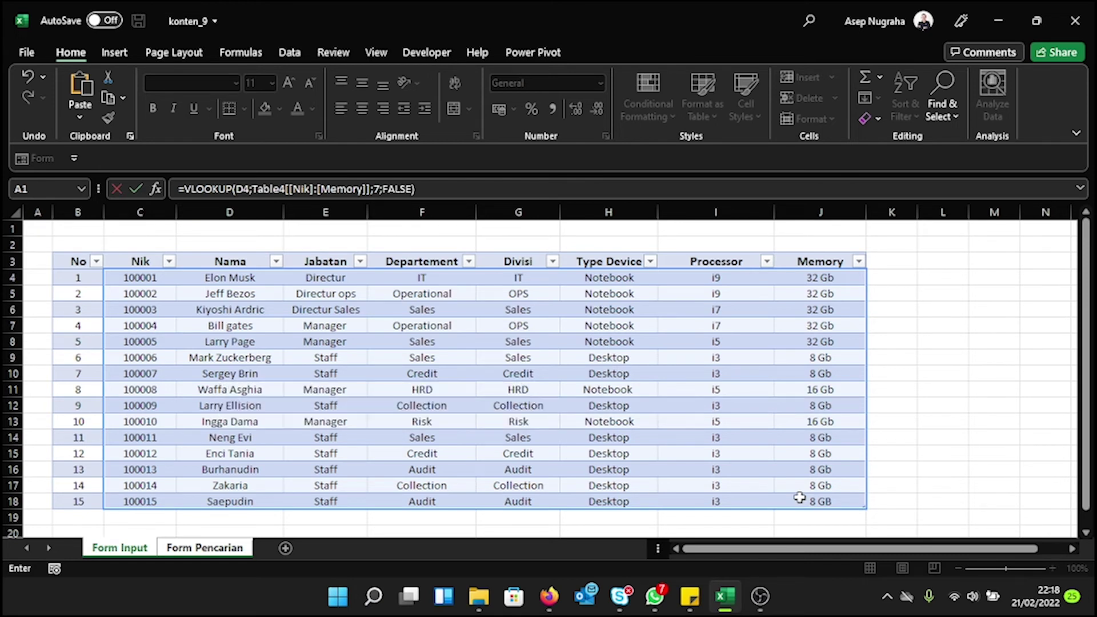
pyautogui.press('Return')
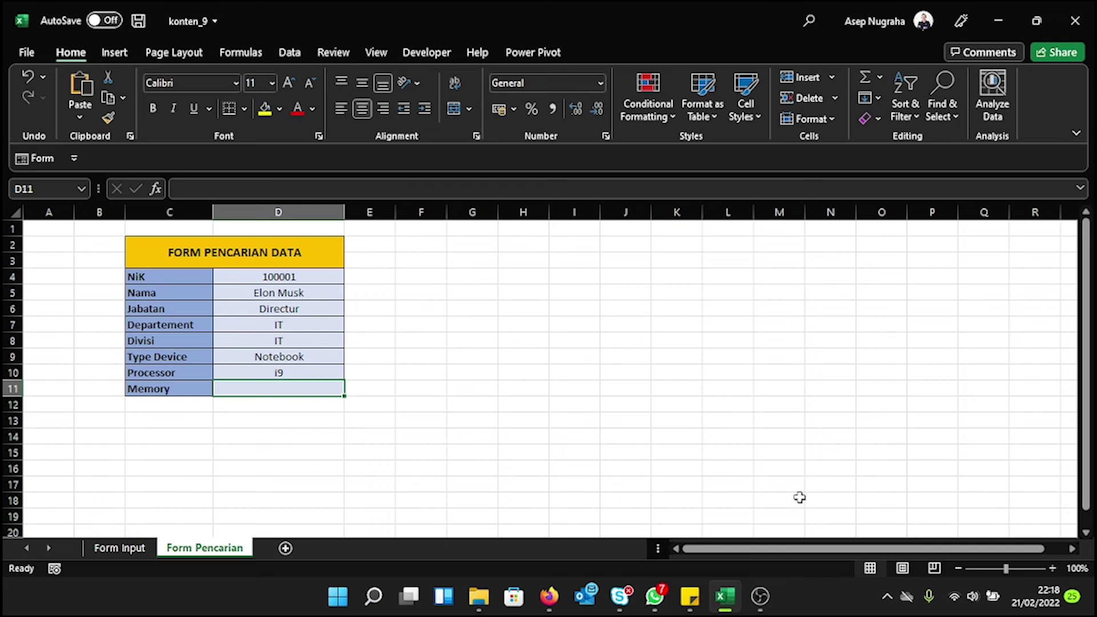
# Enter =VLOOKUP(D4;Table4[[Nik]:[Memory]];8;FALSE) in D11, showing Memory 32 Gb.
pyautogui.write('=vlo')
pyautogui.press('Tab')
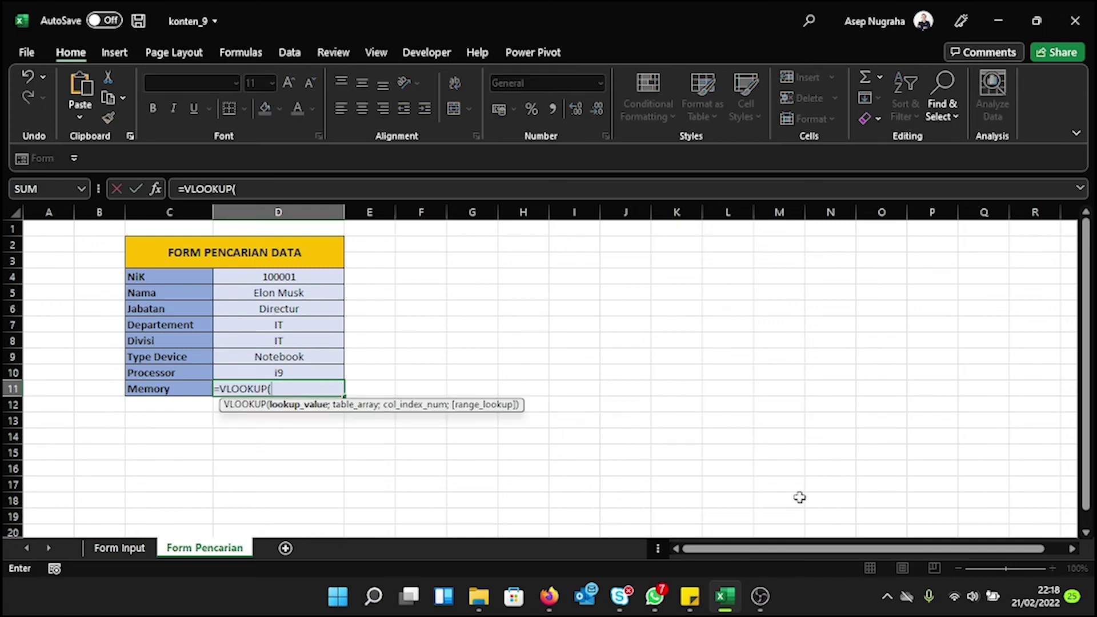
pyautogui.click(246, 275)
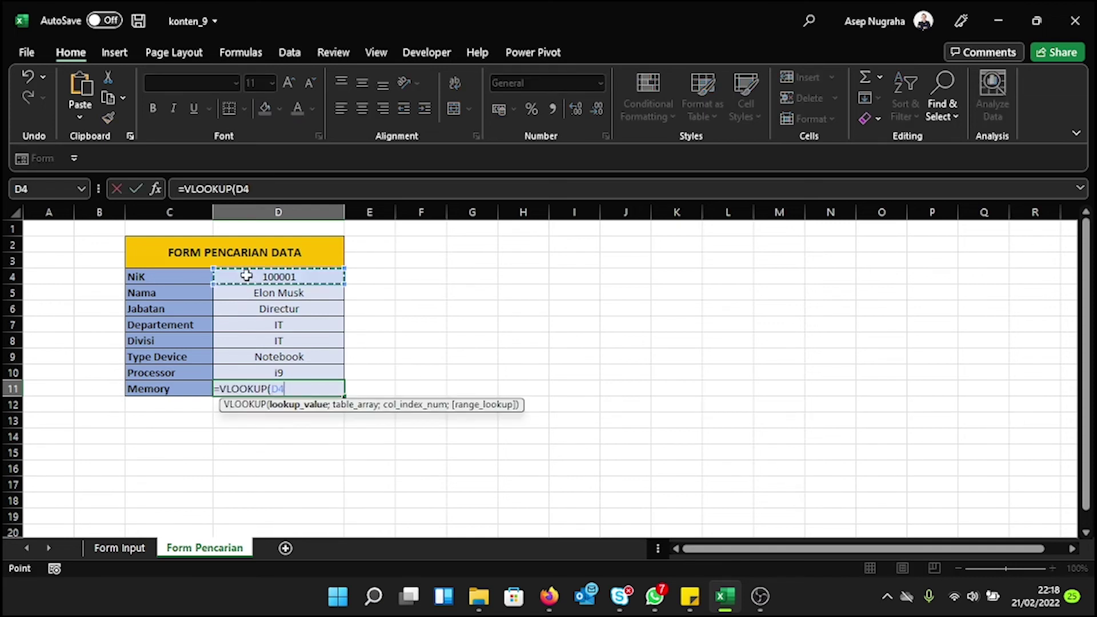
pyautogui.write(';')
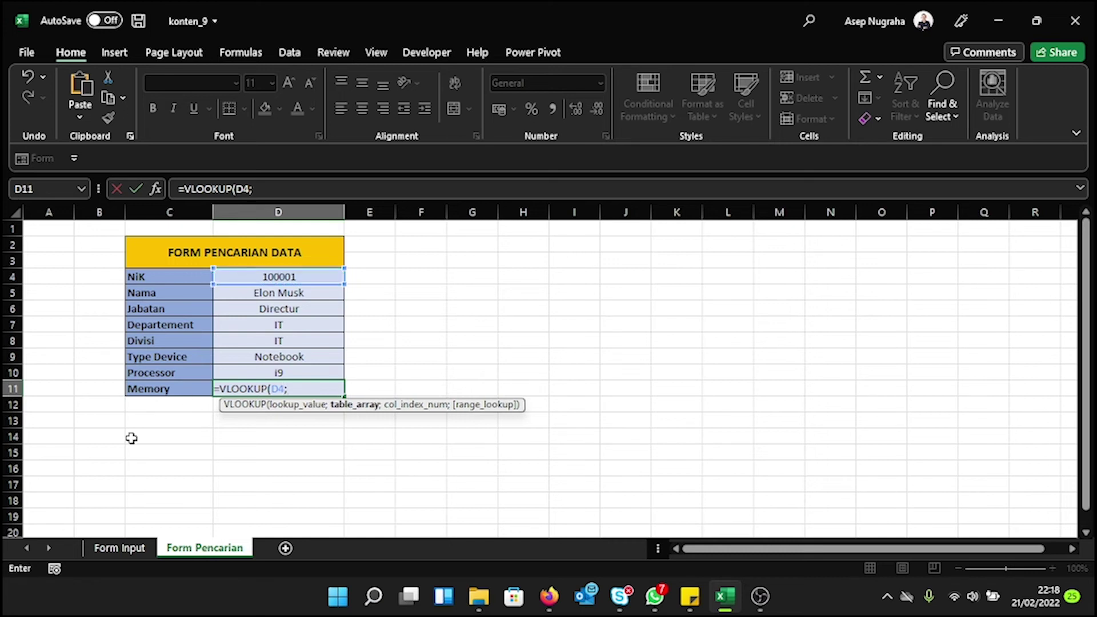
pyautogui.click(106, 549)
pyautogui.moveTo(143, 278)
pyautogui.mouseDown()
pyautogui.moveTo(281, 492)
pyautogui.moveTo(788, 497)
pyautogui.mouseUp()
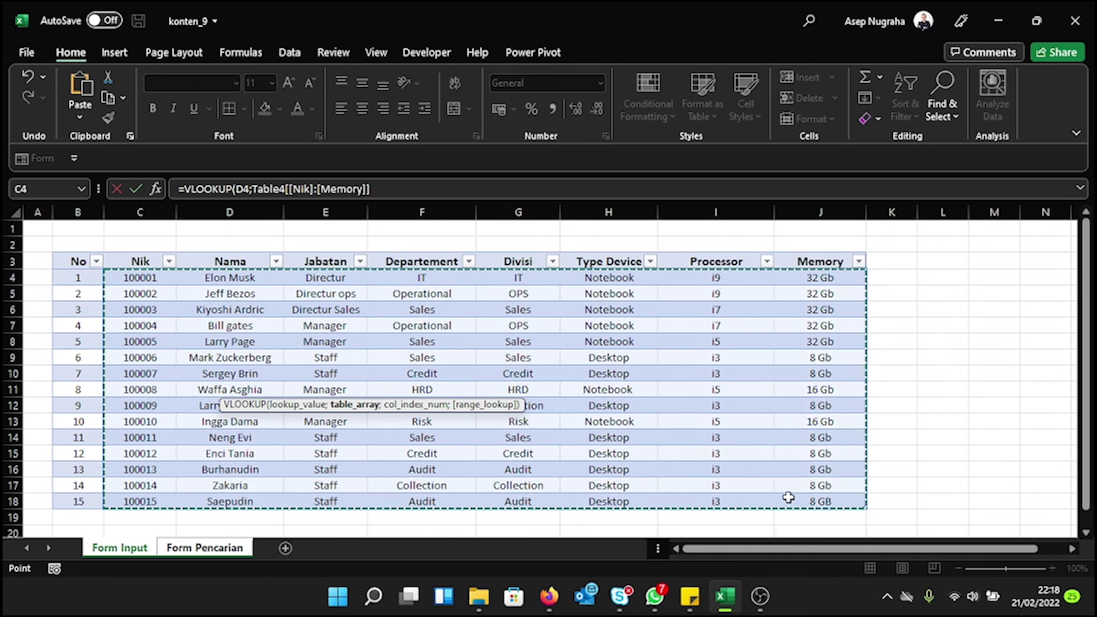
pyautogui.write(';8')
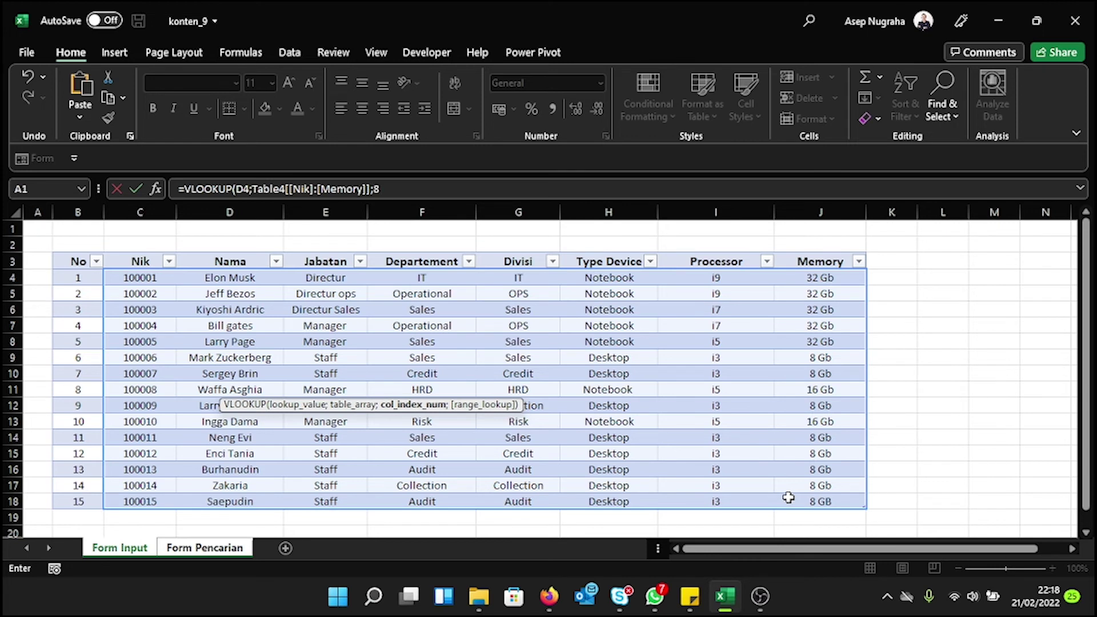
pyautogui.write(';fal')
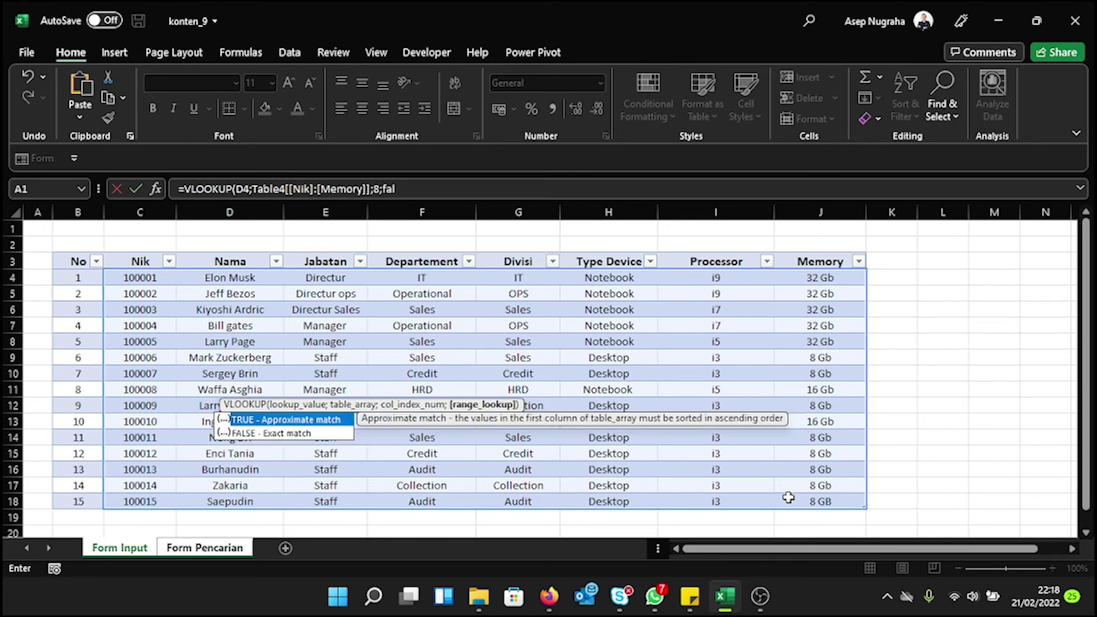
pyautogui.press('Tab')
pyautogui.write(')')
pyautogui.press('Return')
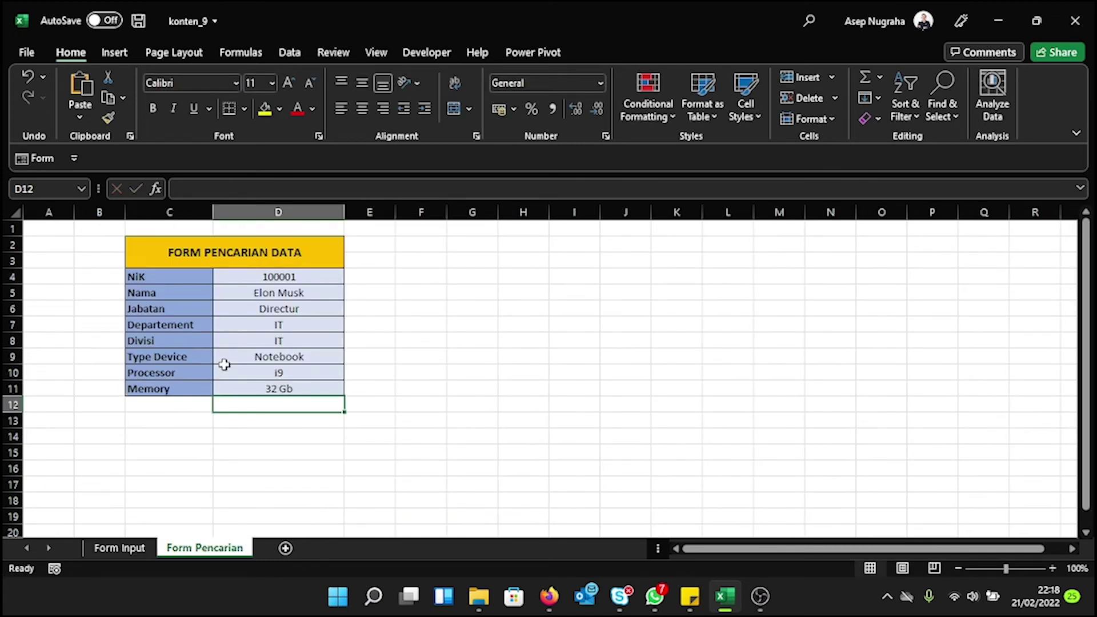
# Review the filled results in D4:D11 and reselect the NIK cell D4.
pyautogui.moveTo(294, 278); pyautogui.dragTo(297, 385)
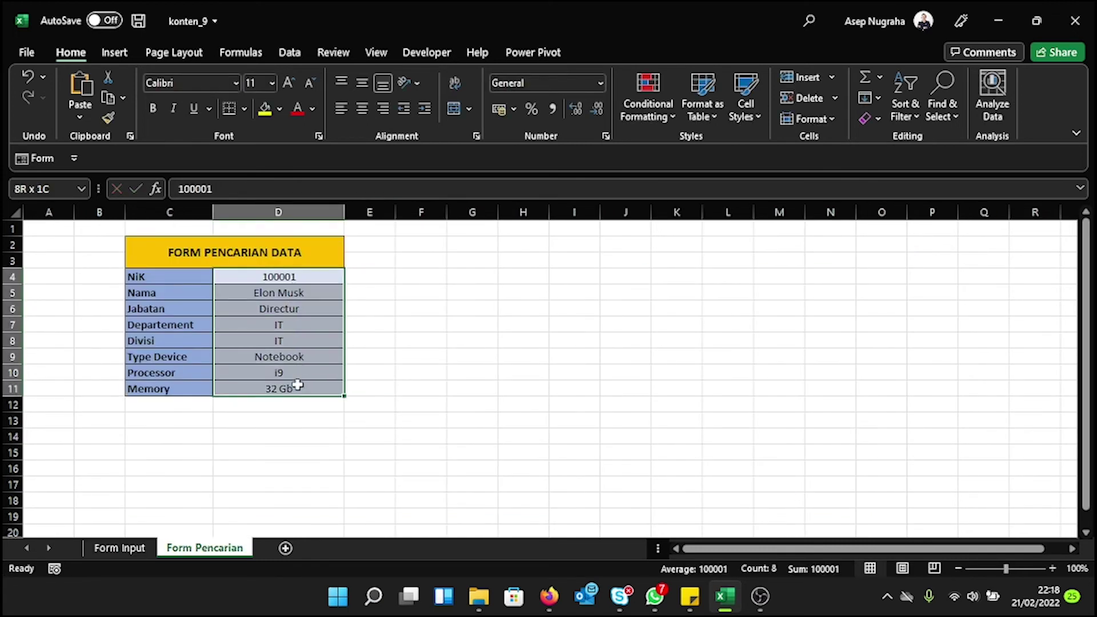
pyautogui.click(453, 436)
pyautogui.click(282, 277)
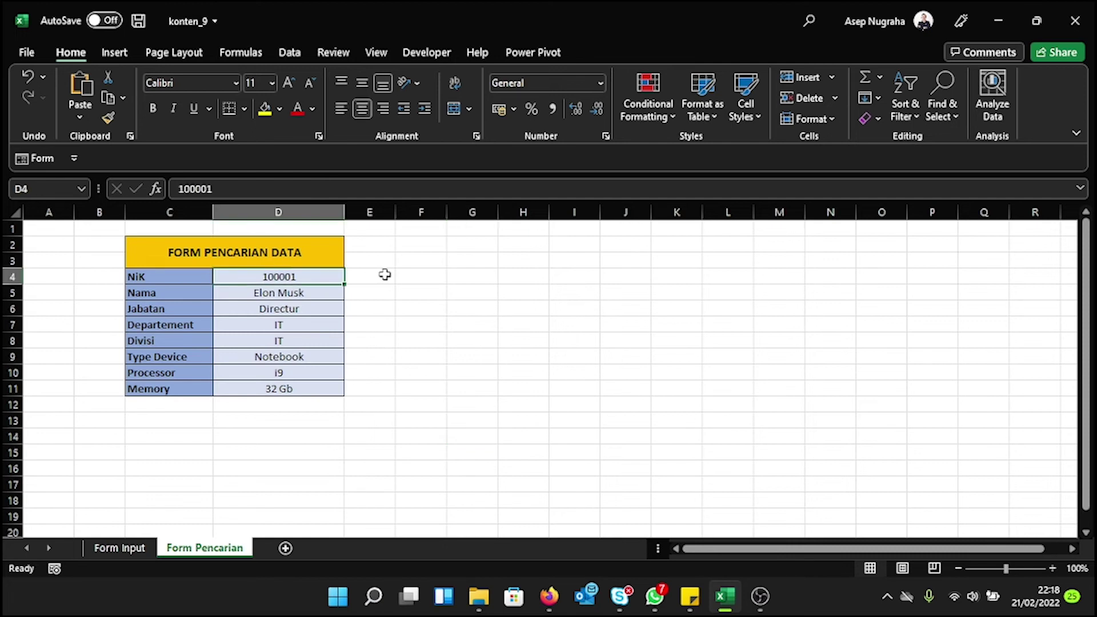
# Test NIKs 100002, 100012, 100005 and 100013 in D4, ending on Staff, Audit, Desktop, i3, 8 Gb.
pyautogui.write('10000')
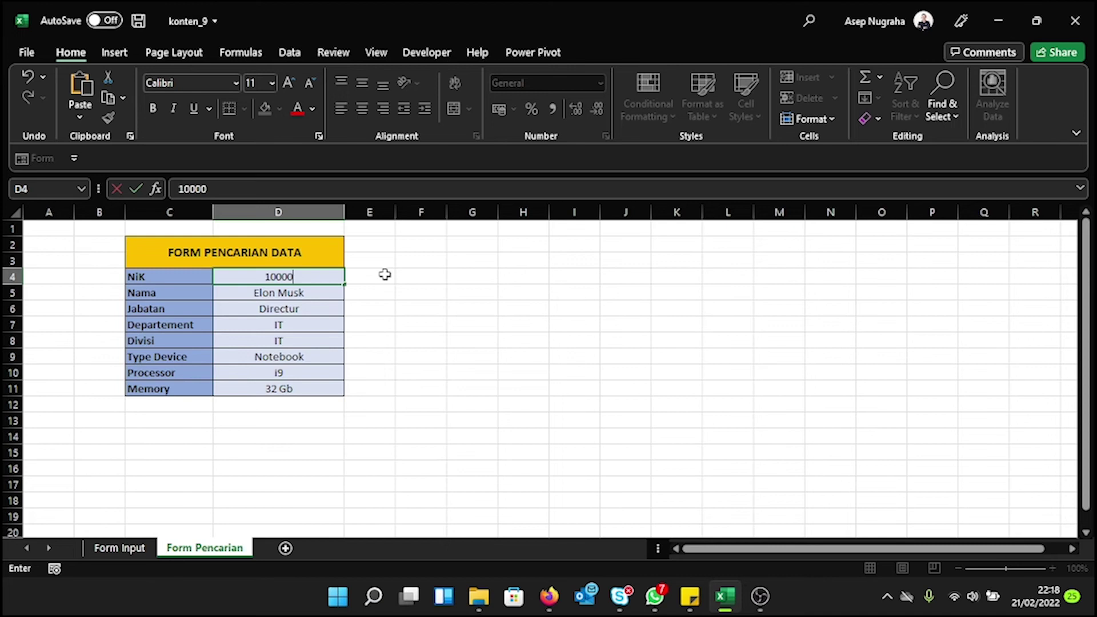
pyautogui.write('2')
pyautogui.press('Return')
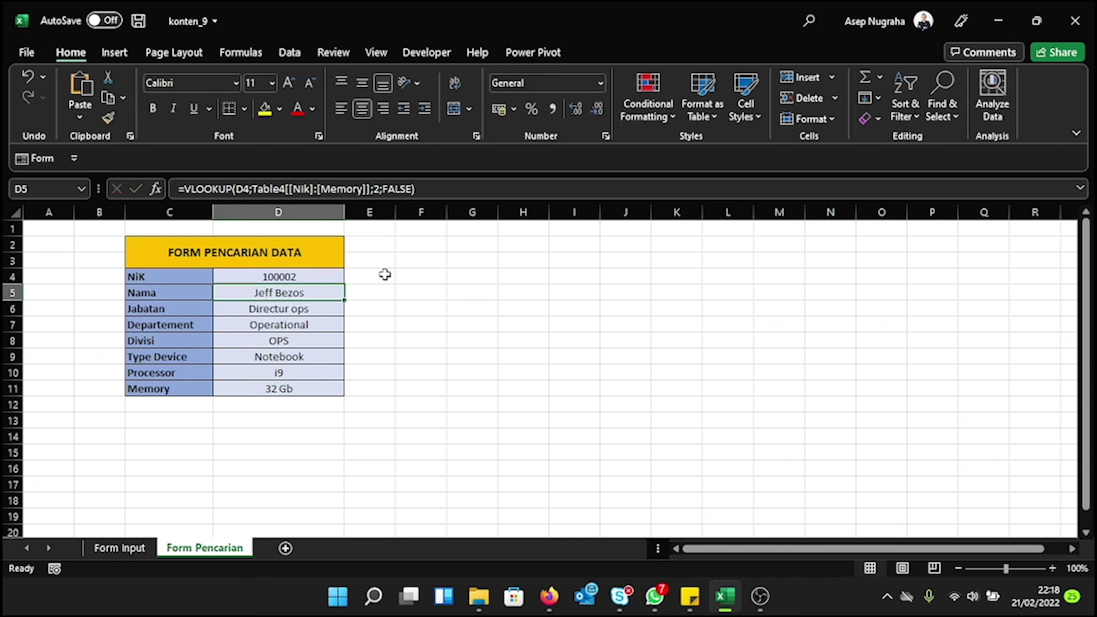
pyautogui.press('Up')
pyautogui.write('1000')
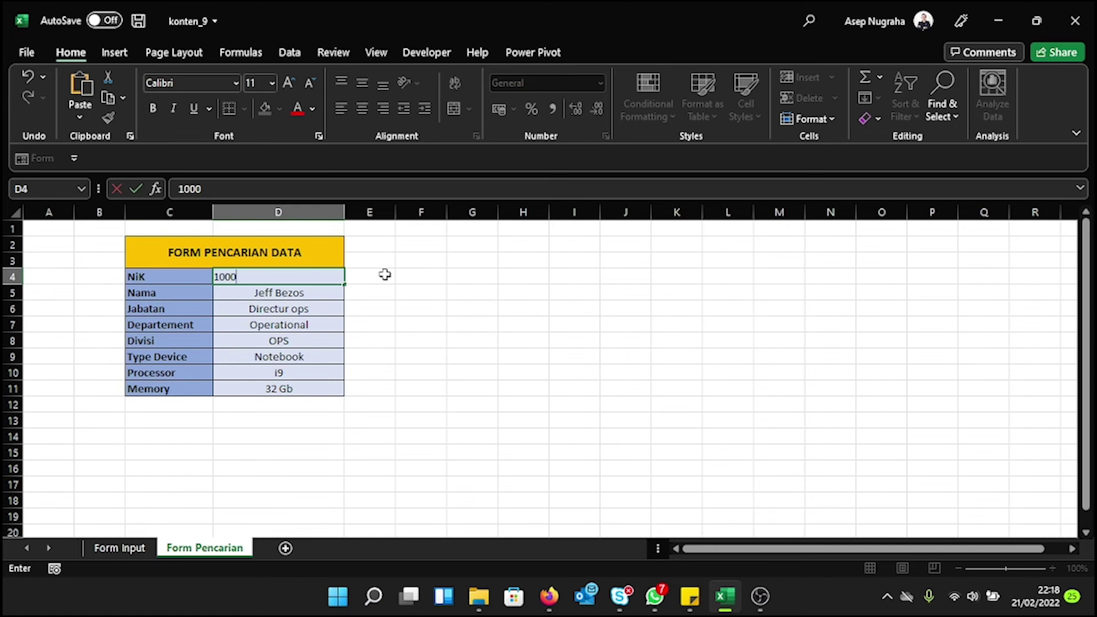
pyautogui.write('12')
pyautogui.press('Return')
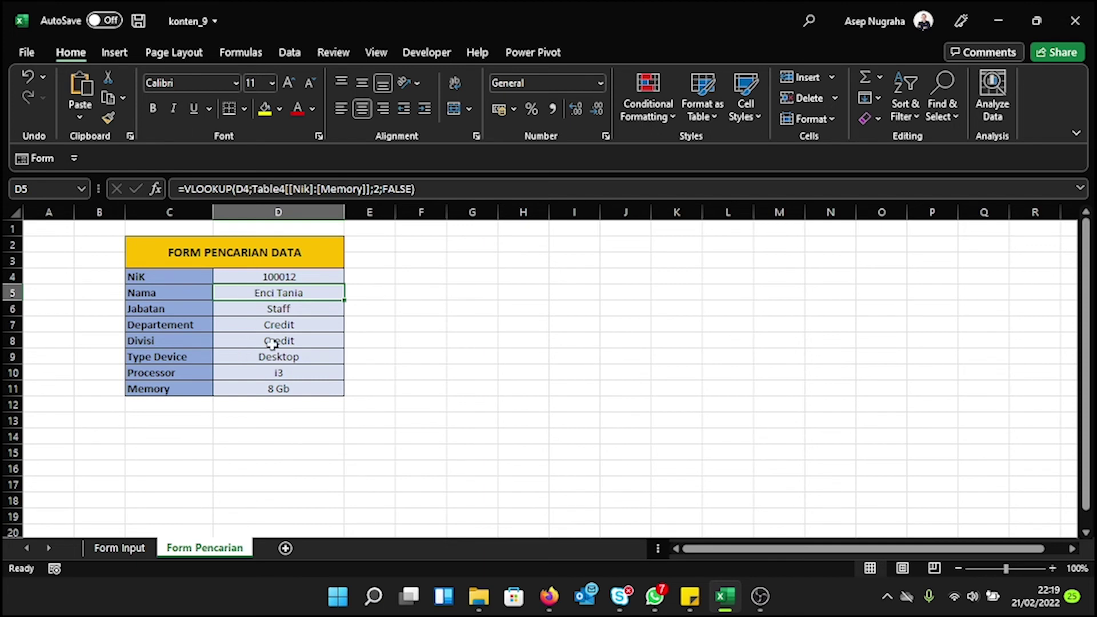
pyautogui.click(293, 274)
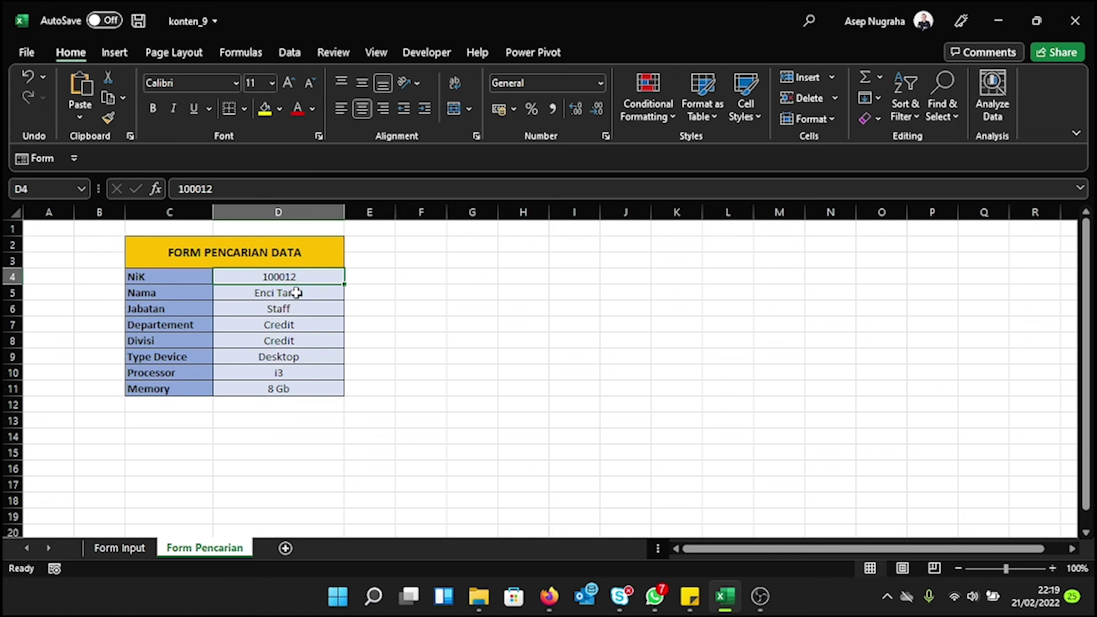
pyautogui.write('10000')
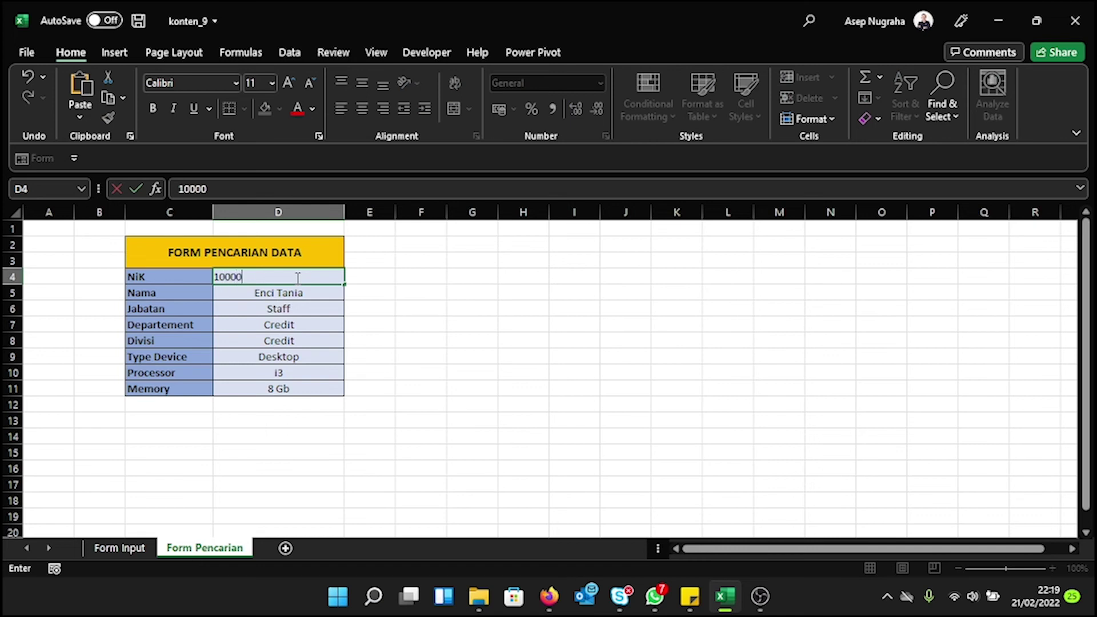
pyautogui.write('5')
pyautogui.press('Return')
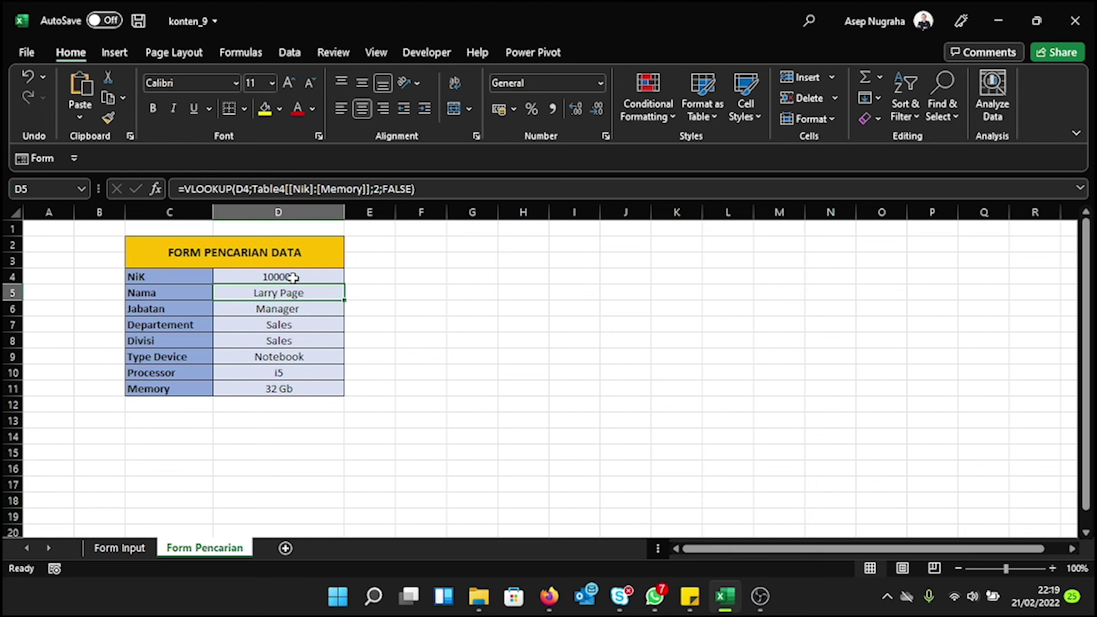
pyautogui.click(293, 277)
pyautogui.write('1000')
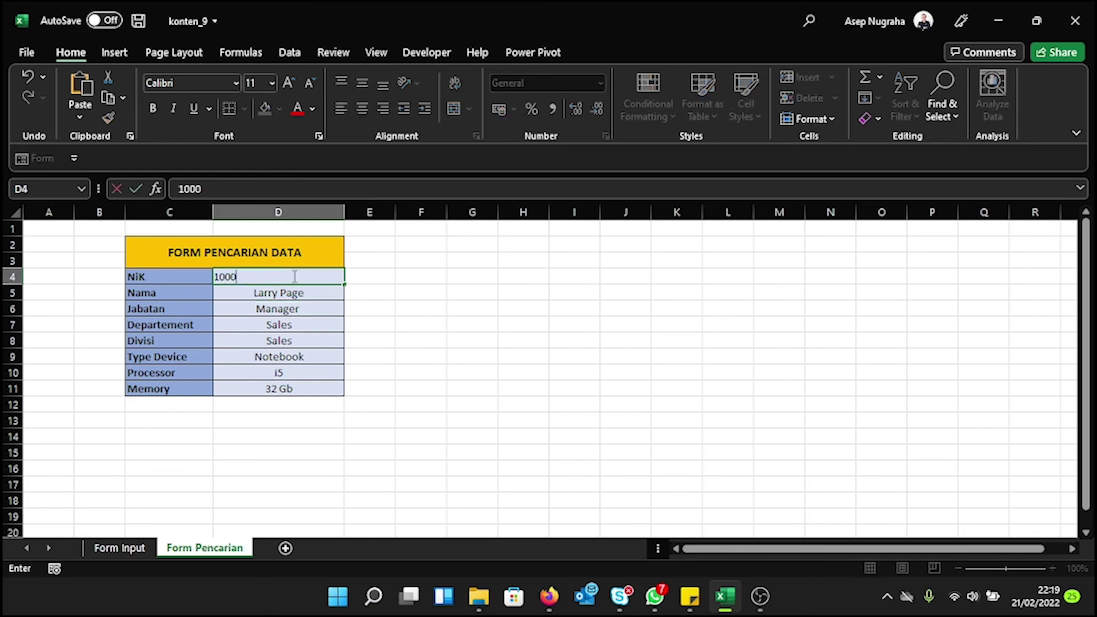
pyautogui.write('13')
pyautogui.press('Return')
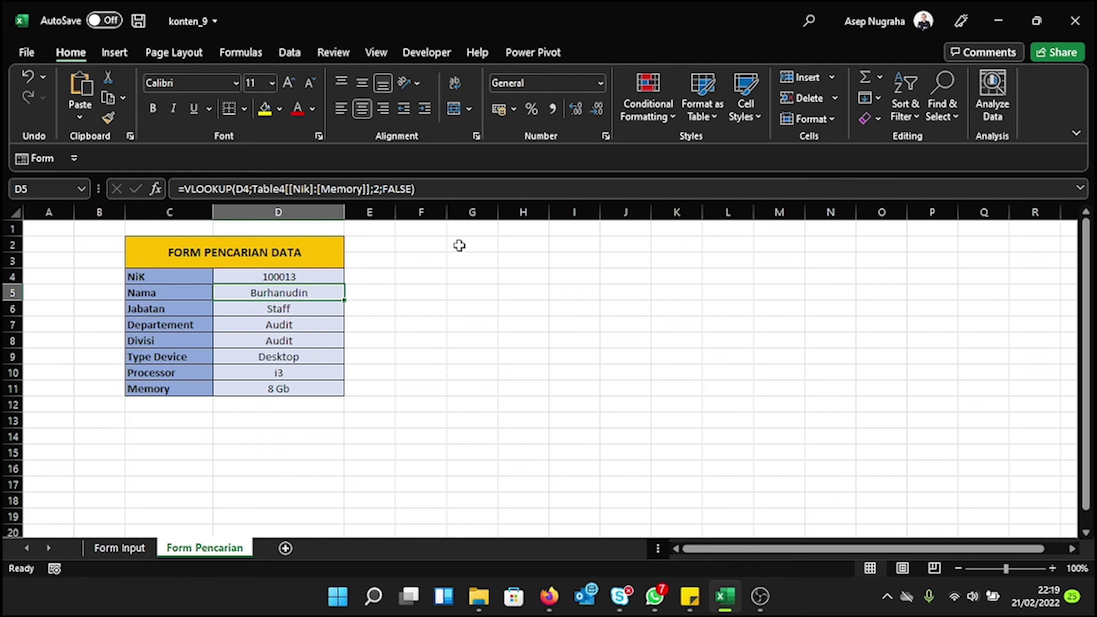
# Insert a PivotTable at G2 on Form Pencarian from the Form Input device table.
pyautogui.click(460, 245)
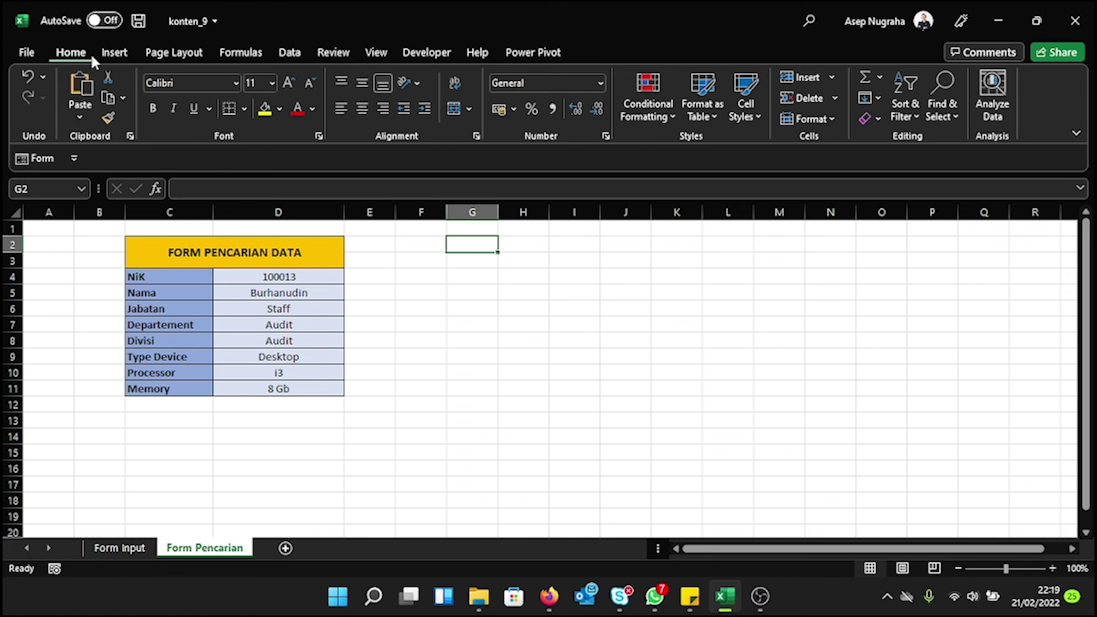
pyautogui.click(109, 54)
pyautogui.click(41, 111)
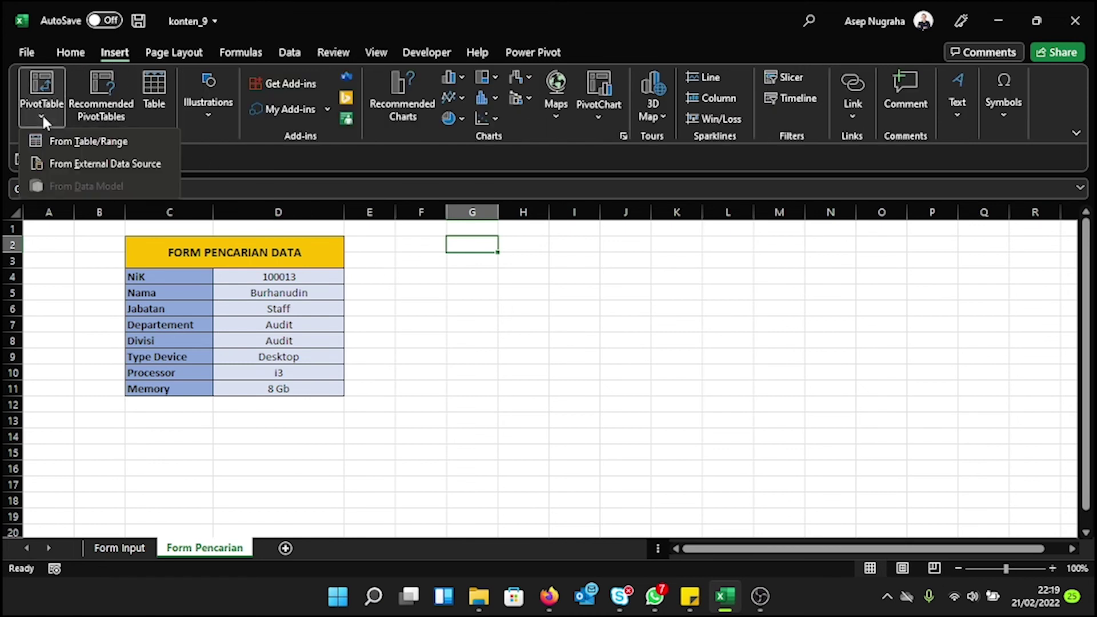
pyautogui.click(55, 143)
pyautogui.click(119, 547)
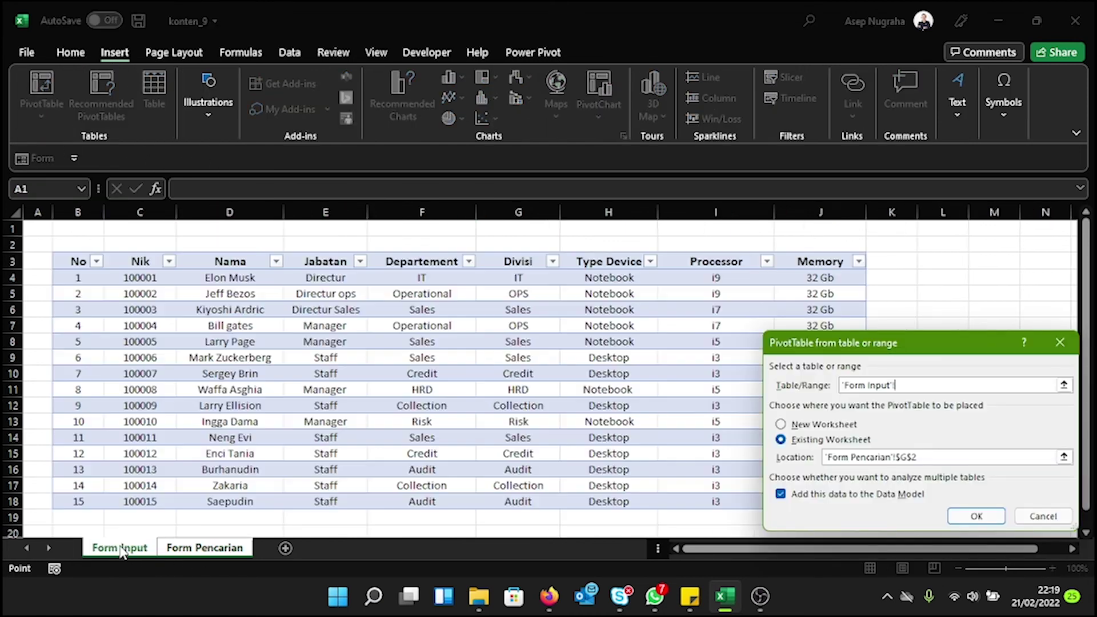
pyautogui.moveTo(73, 261)
pyautogui.mouseDown()
pyautogui.moveTo(812, 464)
pyautogui.moveTo(820, 503)
pyautogui.mouseUp()
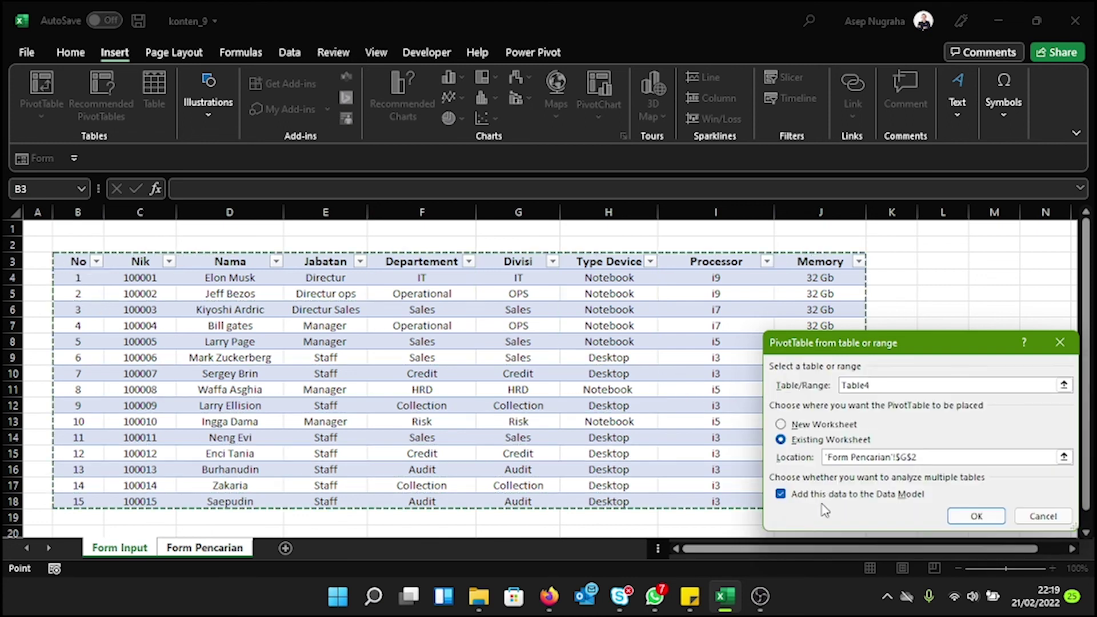
pyautogui.click(978, 517)
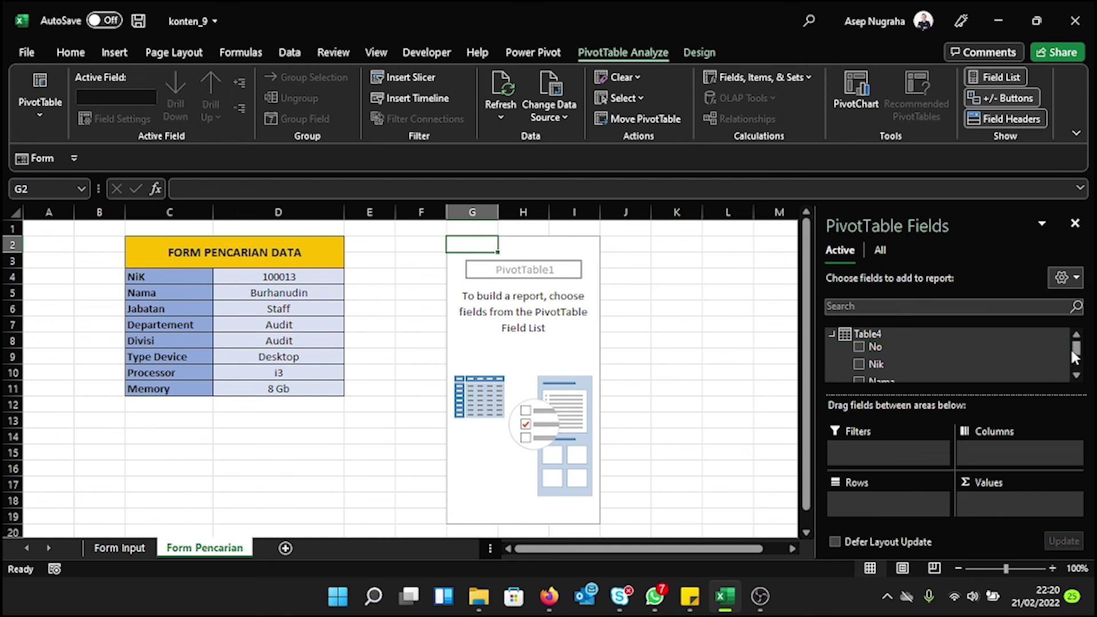
# Lay out the pivot with Type Device in rows and Processor in columns.
pyautogui.moveTo(1080, 354); pyautogui.dragTo(1078, 367)
pyautogui.click(858, 345)
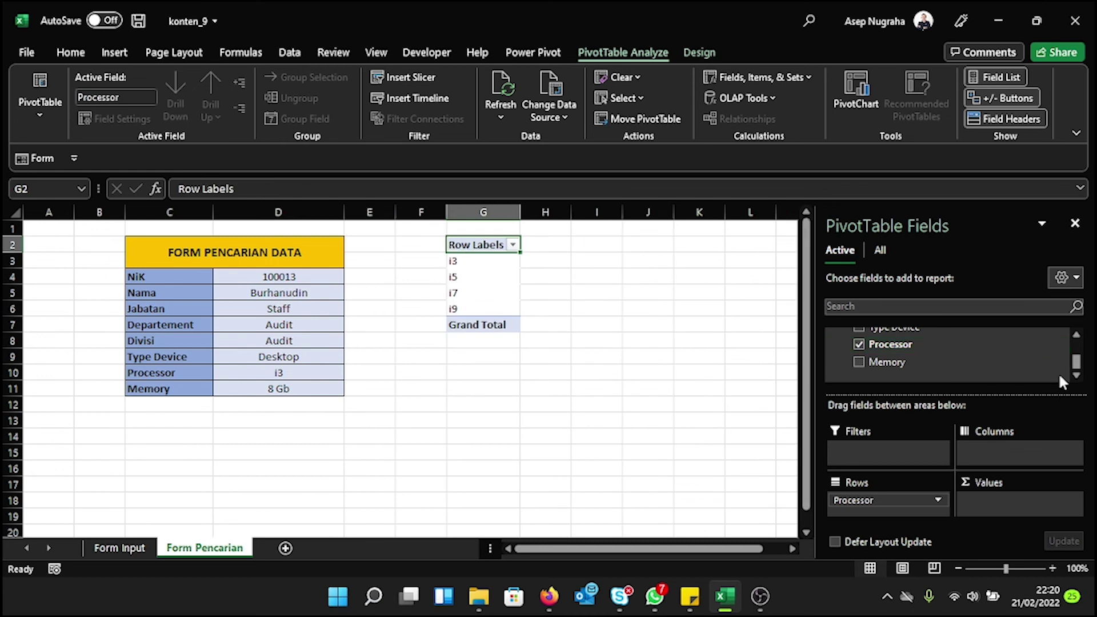
pyautogui.moveTo(1077, 363); pyautogui.dragTo(1077, 358)
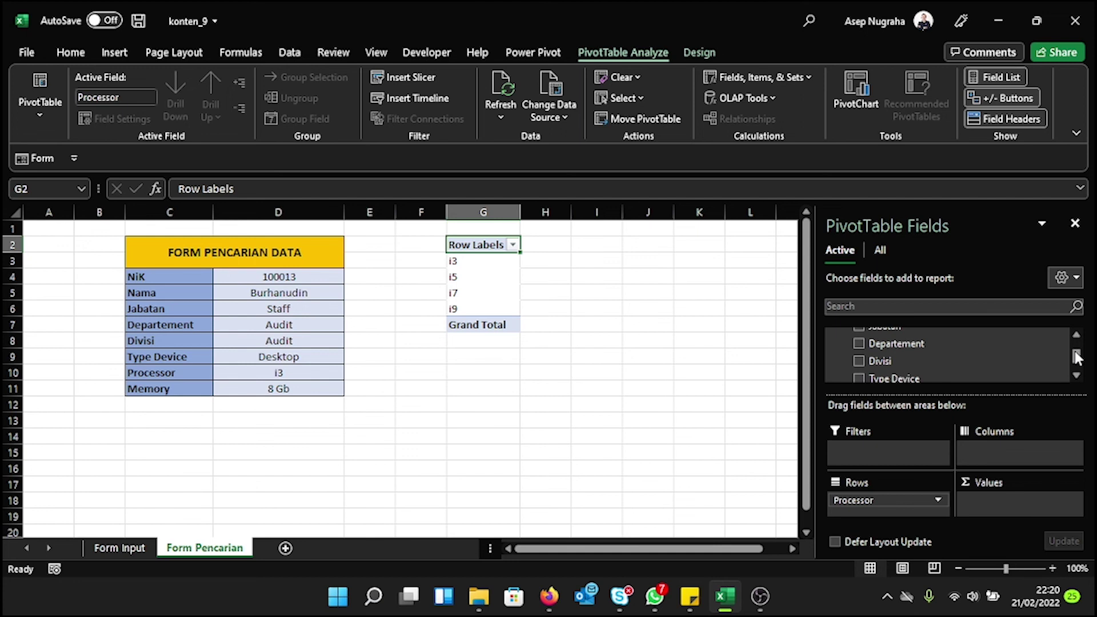
pyautogui.moveTo(1077, 357); pyautogui.dragTo(1078, 363)
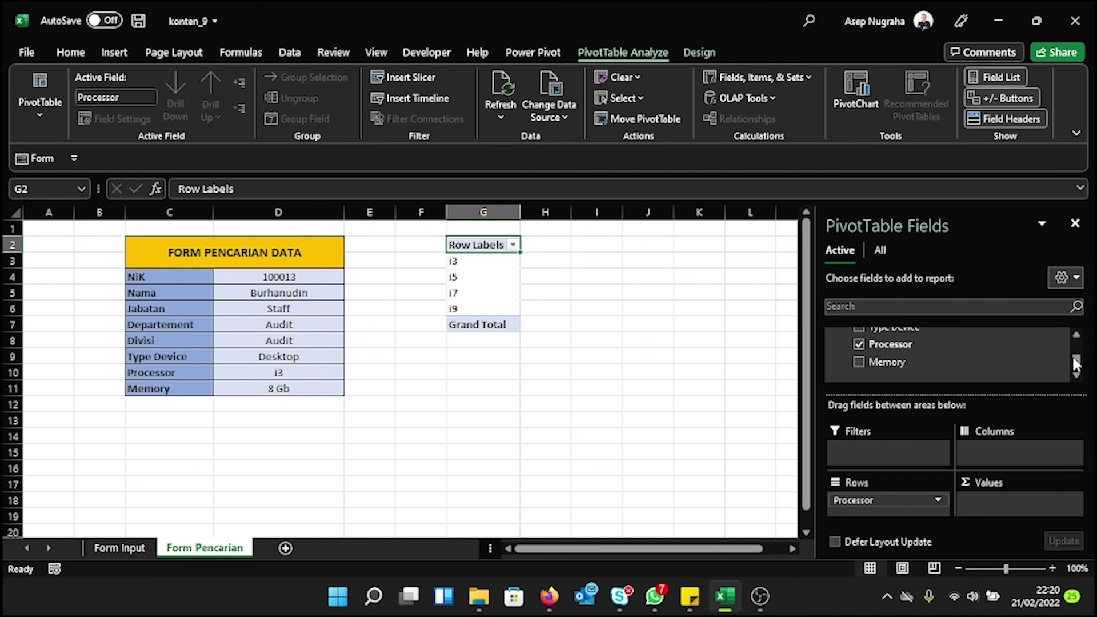
pyautogui.moveTo(1077, 363); pyautogui.dragTo(1077, 355)
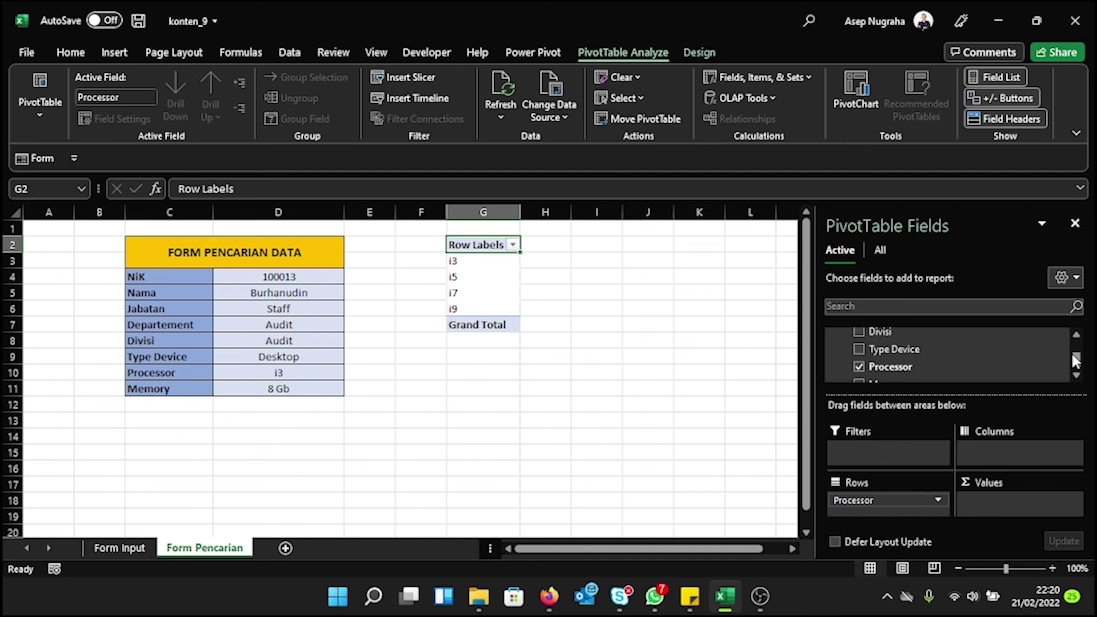
pyautogui.click(860, 362)
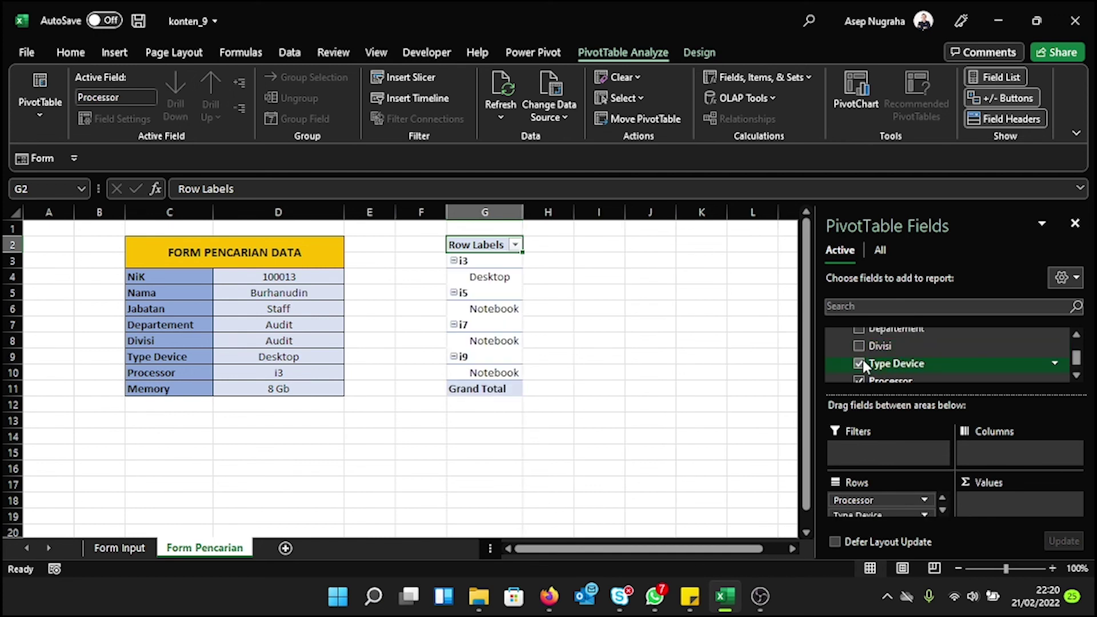
pyautogui.moveTo(893, 502); pyautogui.dragTo(999, 457)
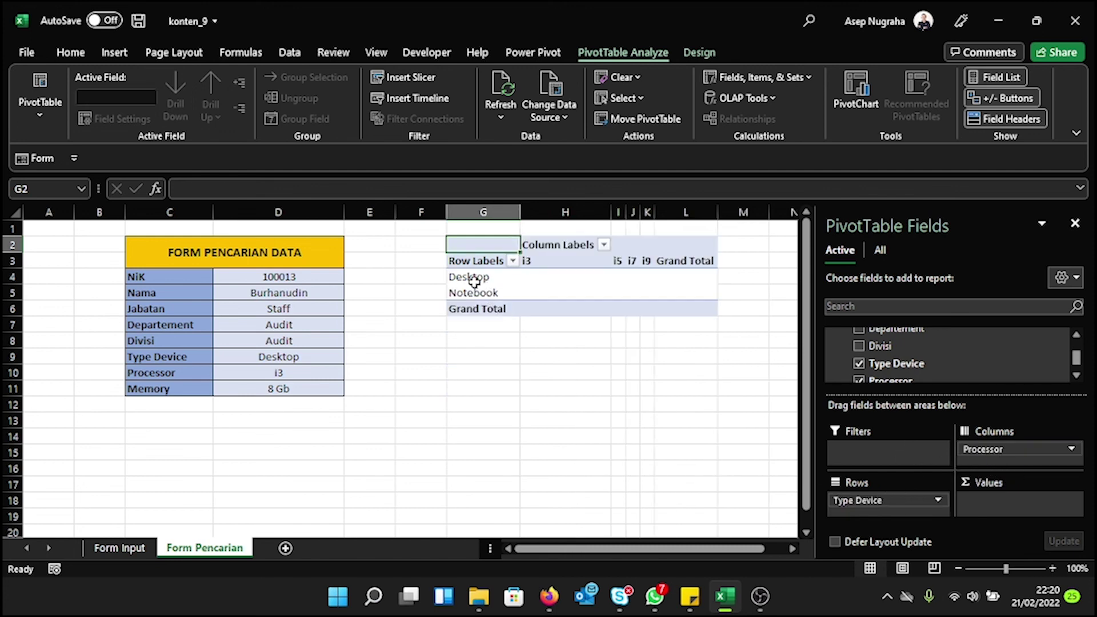
# Center the processor column labels and give the processor columns a uniform width.
pyautogui.moveTo(549, 260); pyautogui.dragTo(708, 260)
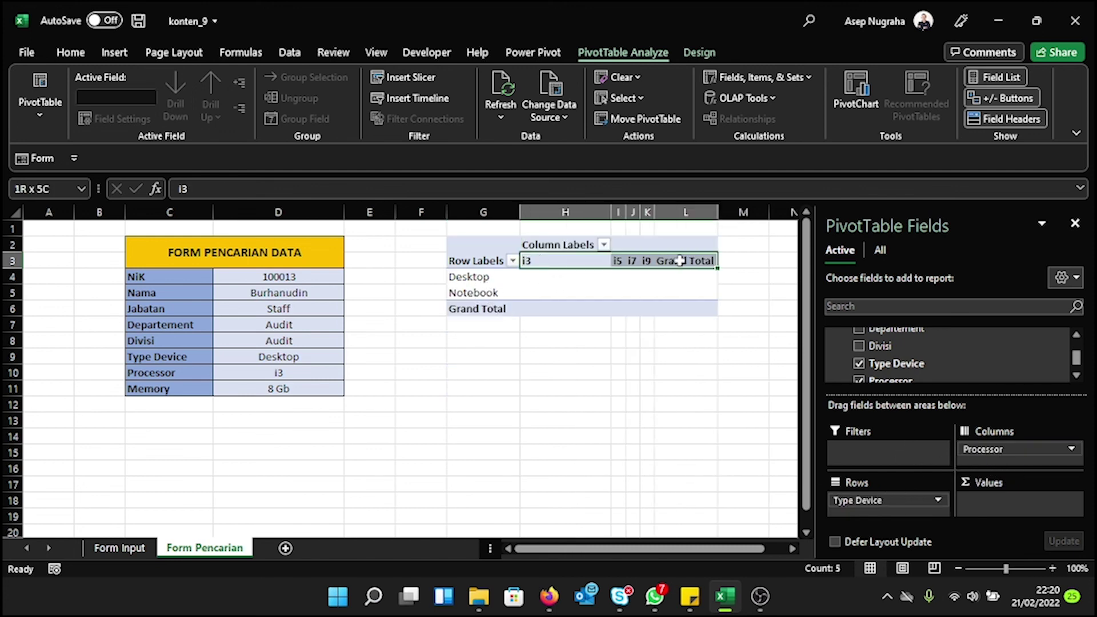
pyautogui.click(54, 54)
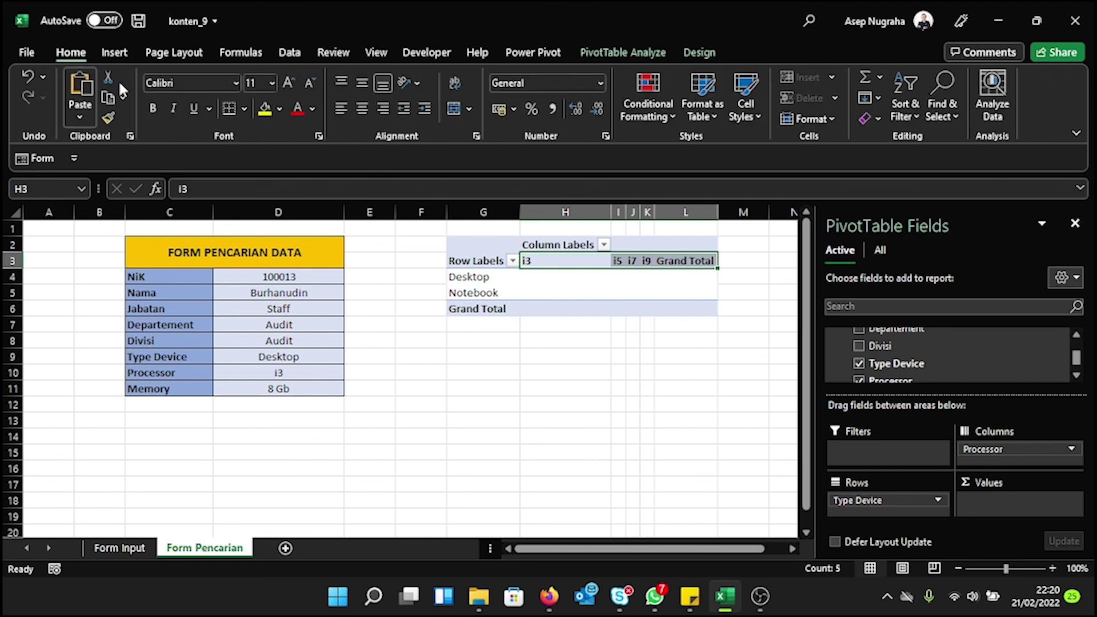
pyautogui.click(362, 109)
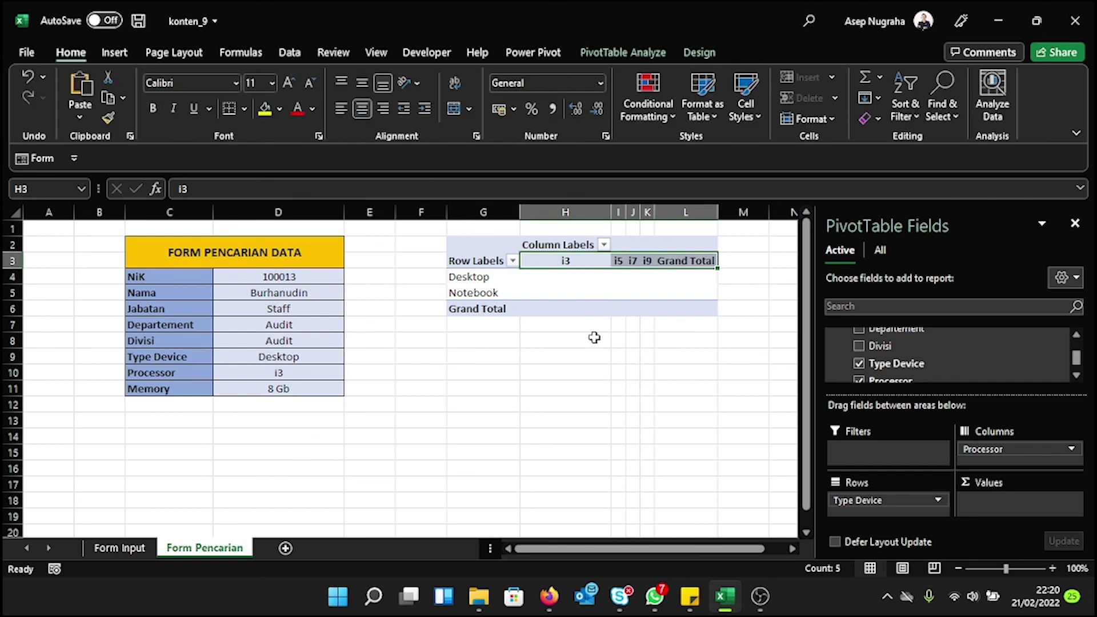
pyautogui.click(593, 337)
pyautogui.click(564, 261)
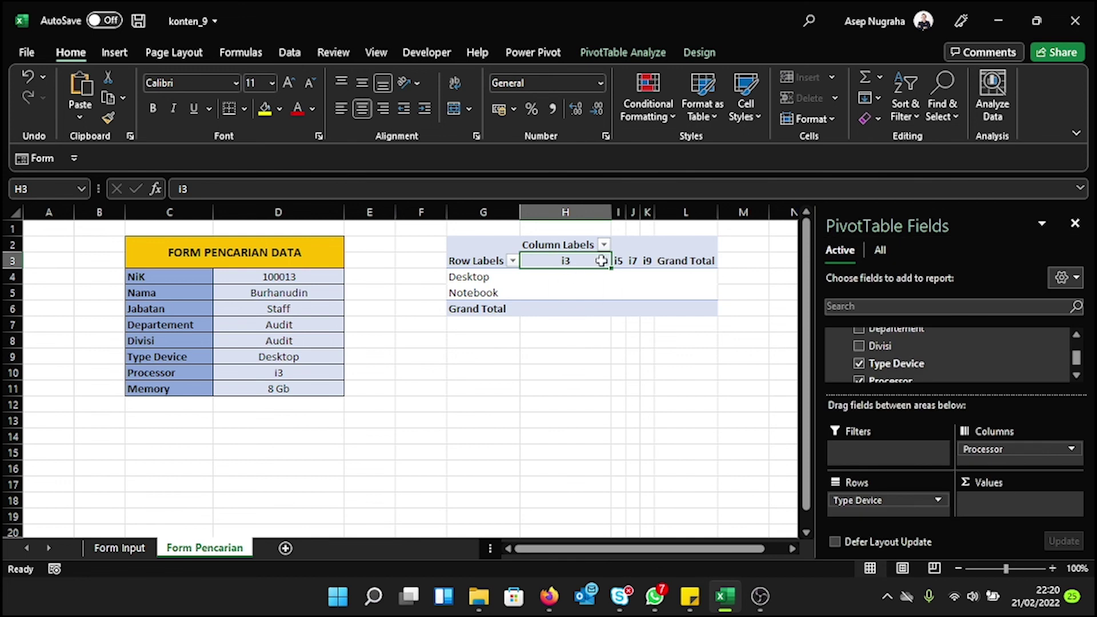
pyautogui.moveTo(610, 215)
pyautogui.mouseDown()
pyautogui.moveTo(565, 216)
pyautogui.moveTo(645, 212)
pyautogui.mouseUp()
pyautogui.click(625, 281)
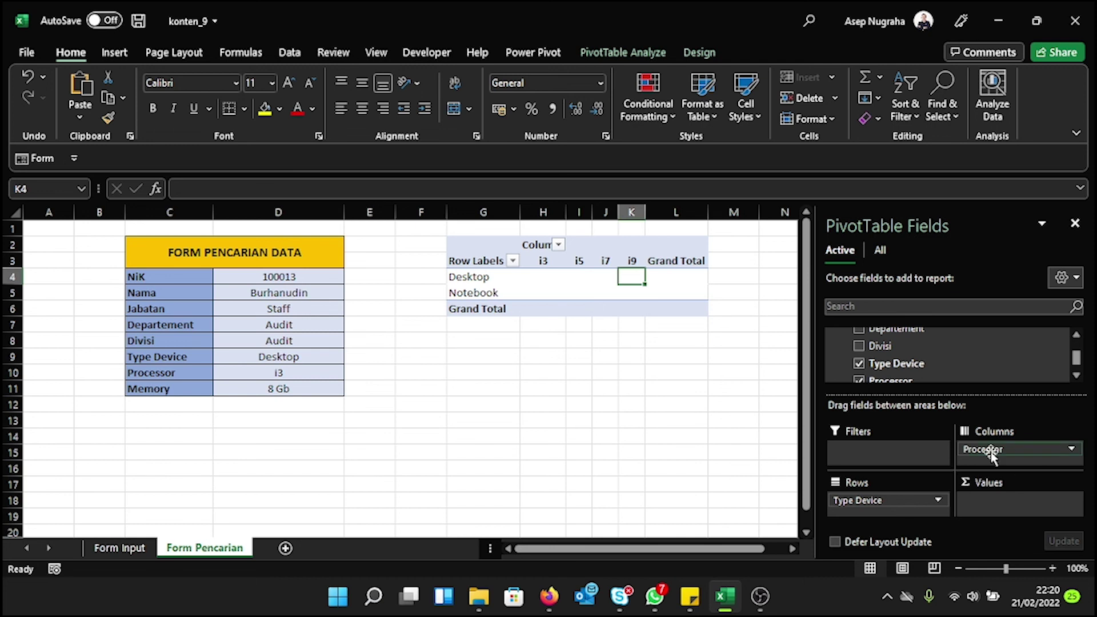
# Add a Processor count to Values and center the counts (Desktop 8, Notebook 3/2/2, total 15).
pyautogui.scroll(-2, 894, 352)
pyautogui.moveTo(894, 351); pyautogui.dragTo(988, 507)
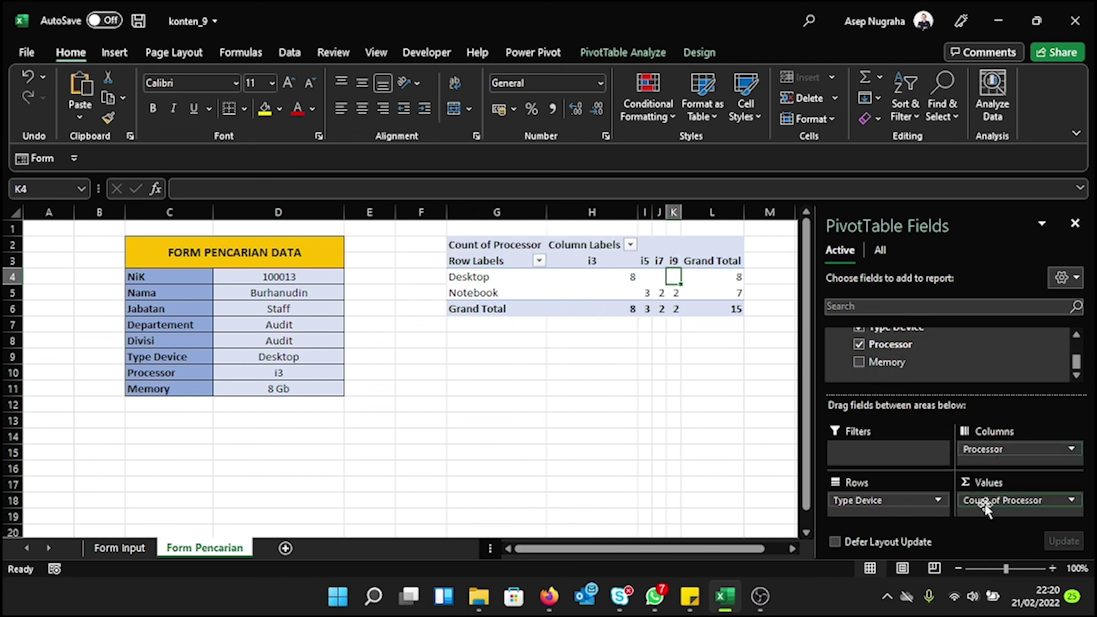
pyautogui.moveTo(550, 277); pyautogui.dragTo(711, 308)
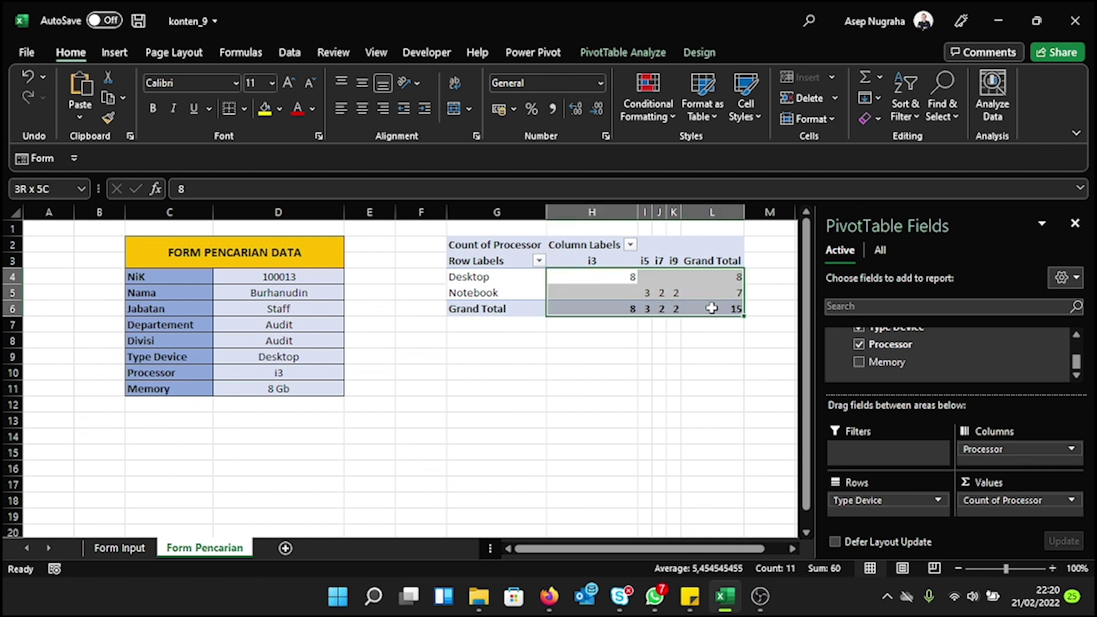
pyautogui.click(367, 105)
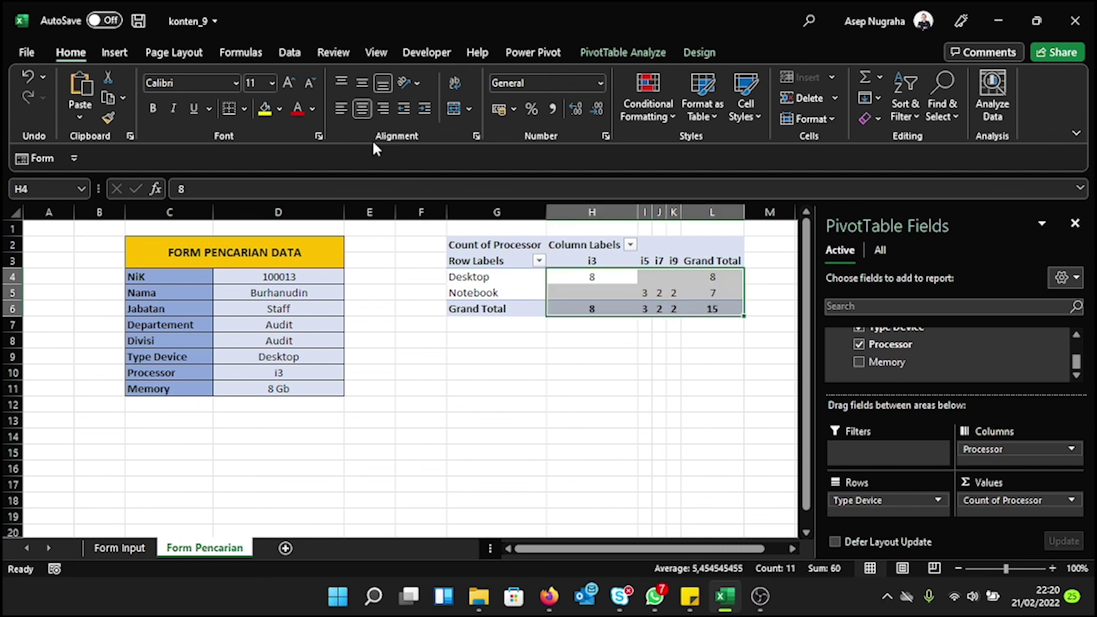
pyautogui.click(568, 356)
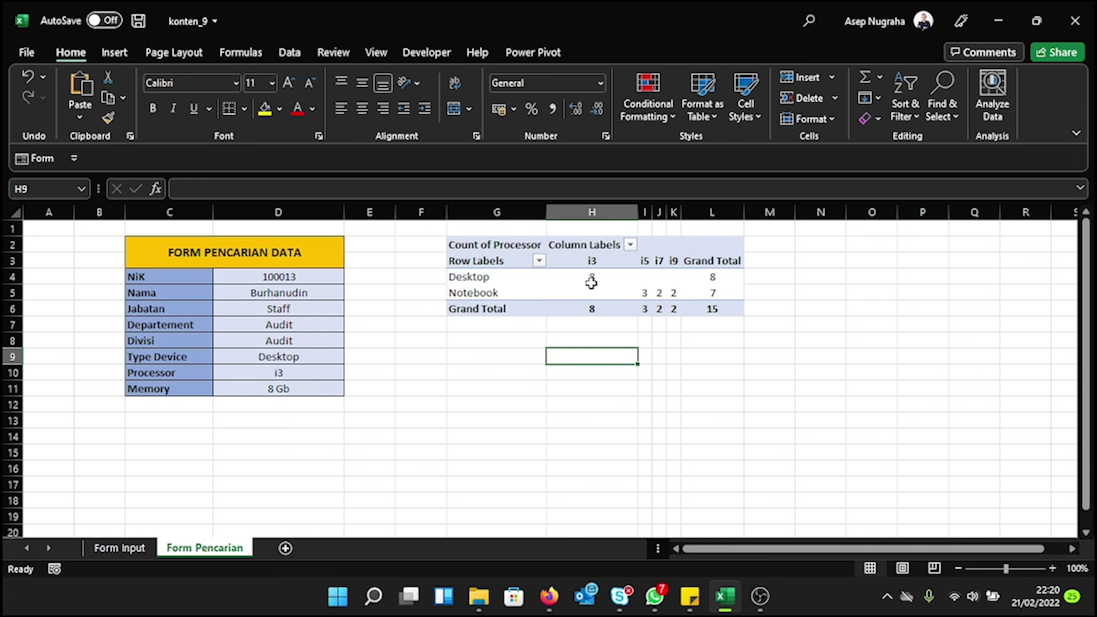
pyautogui.click(467, 277)
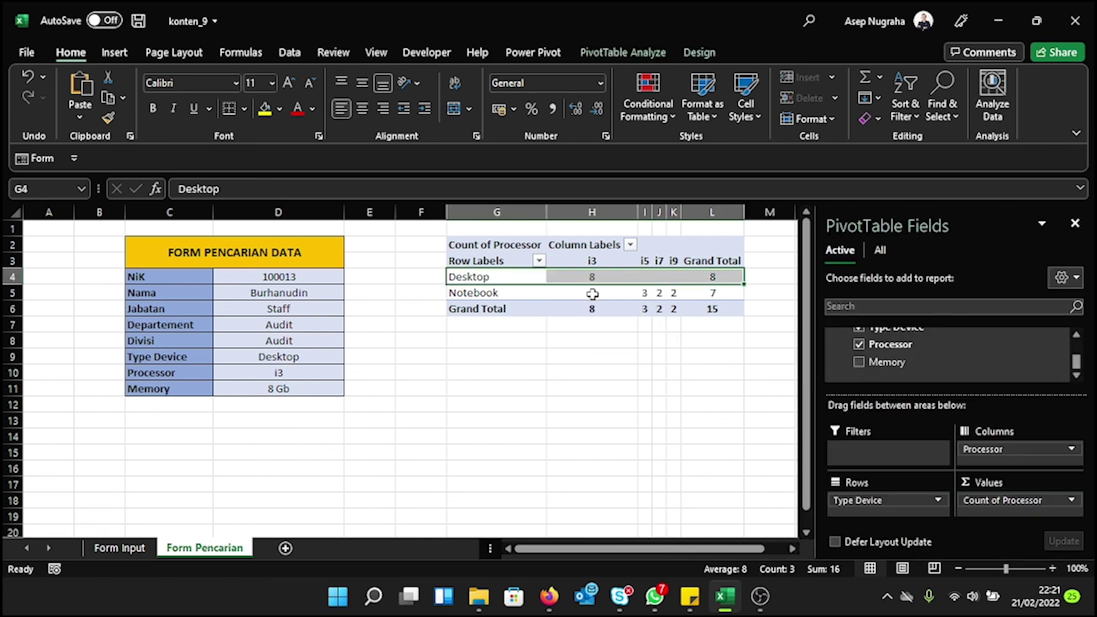
pyautogui.click(487, 295)
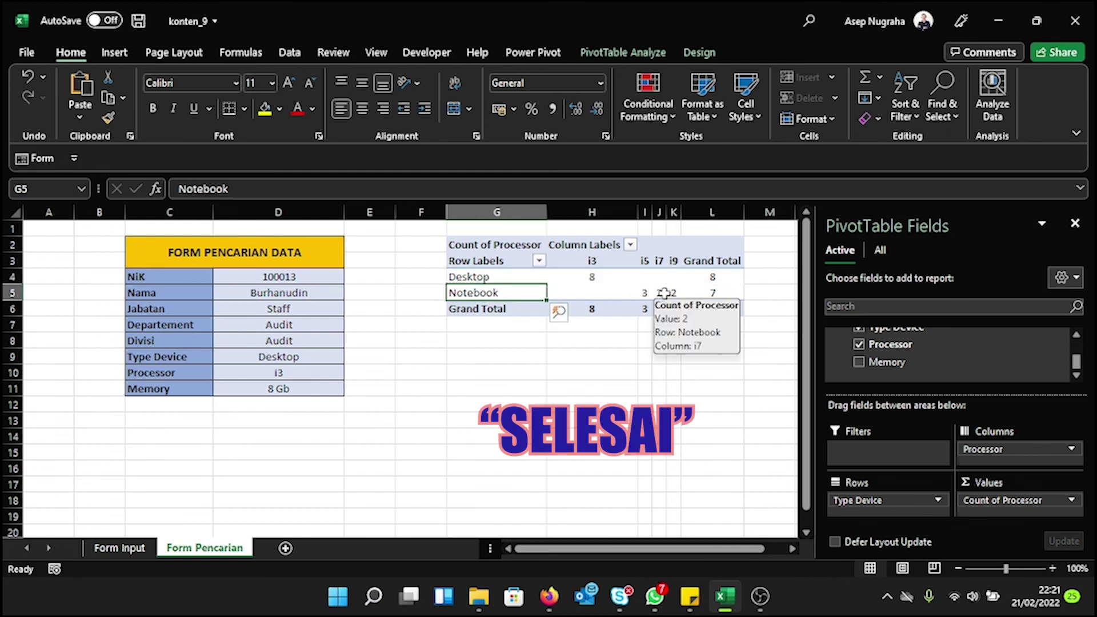
pyautogui.click(588, 350)
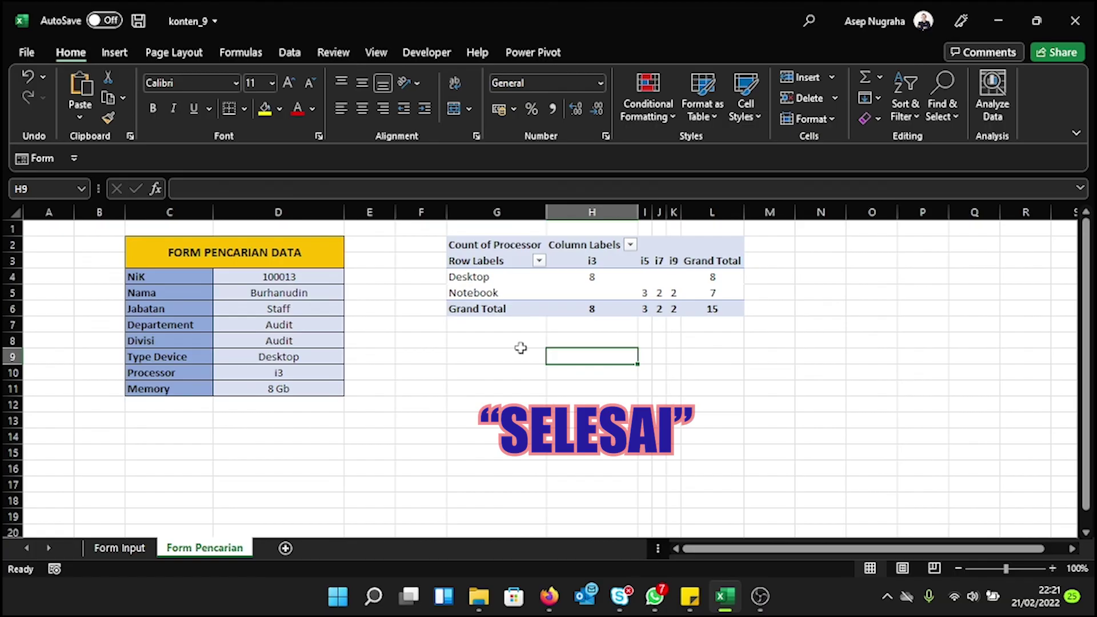